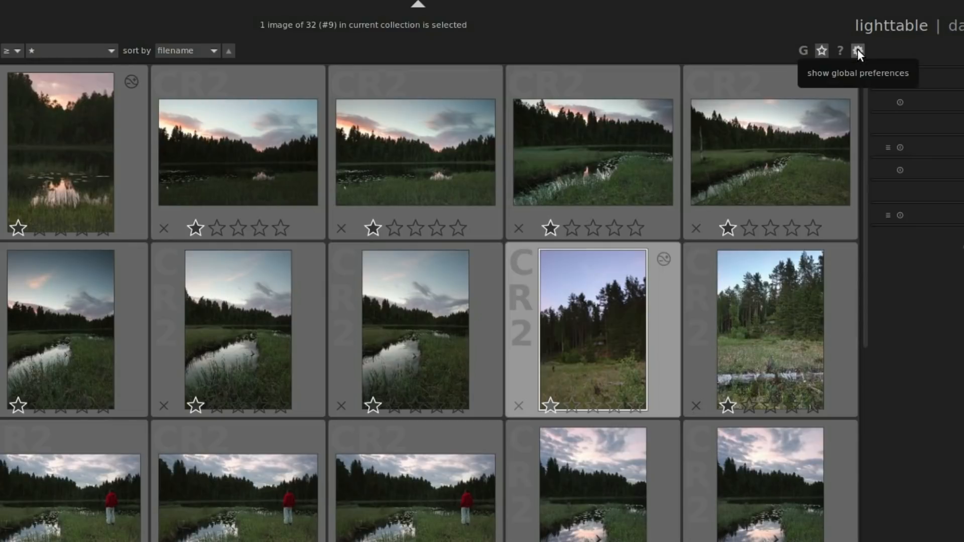
Set the preference for showing scrollbars in the center view to lighttable + darkroom and close the preferences.
click(857, 50)
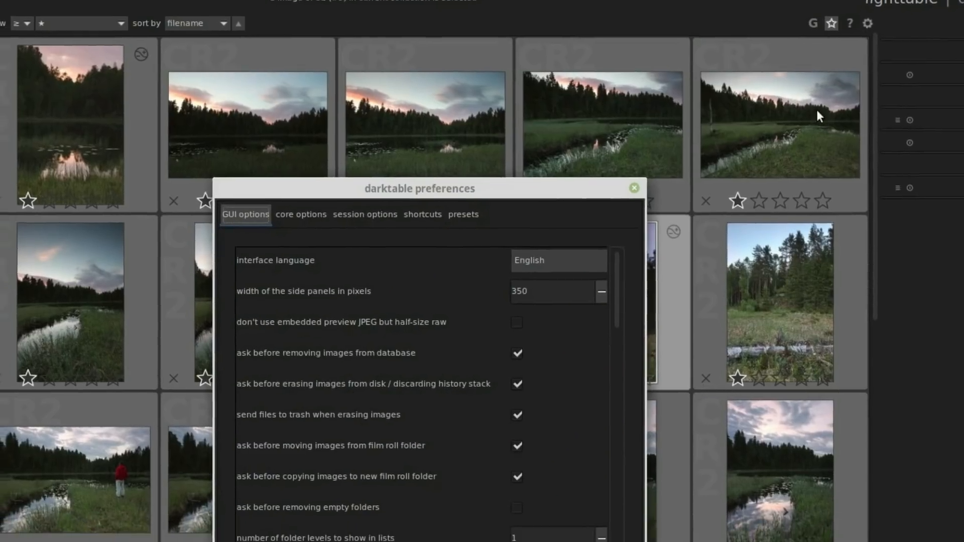
scroll(502, 262, down, 6)
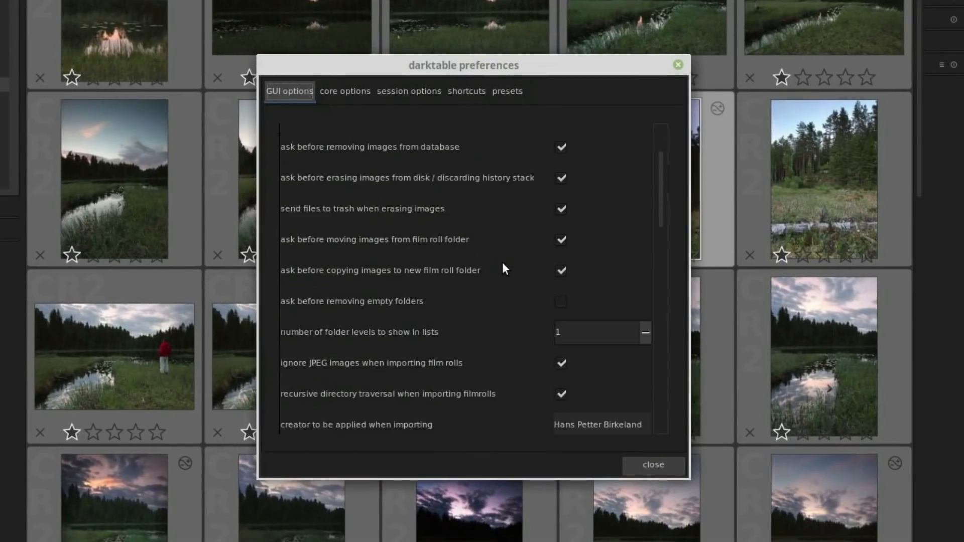
scroll(503, 262, down, 3)
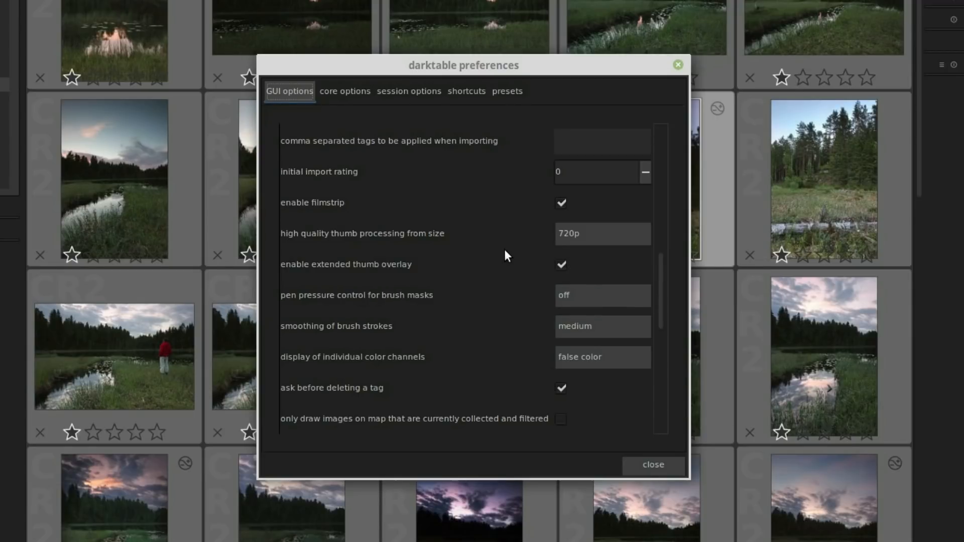
scroll(505, 251, down, 5)
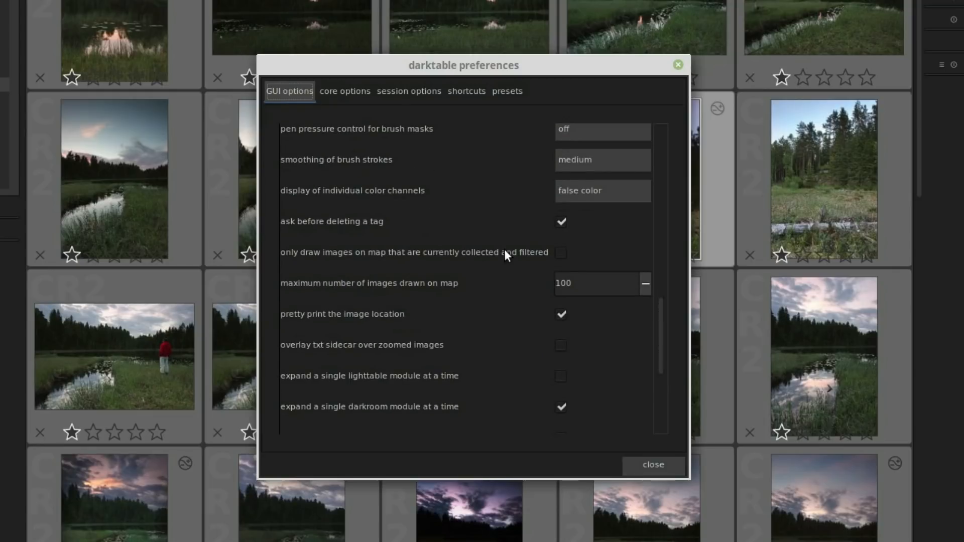
scroll(505, 254, down, 6)
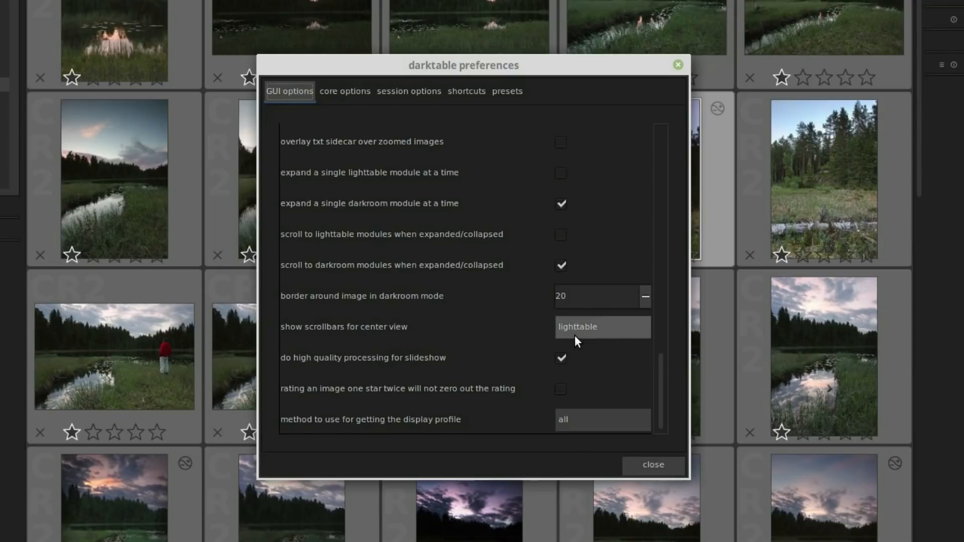
click(607, 328)
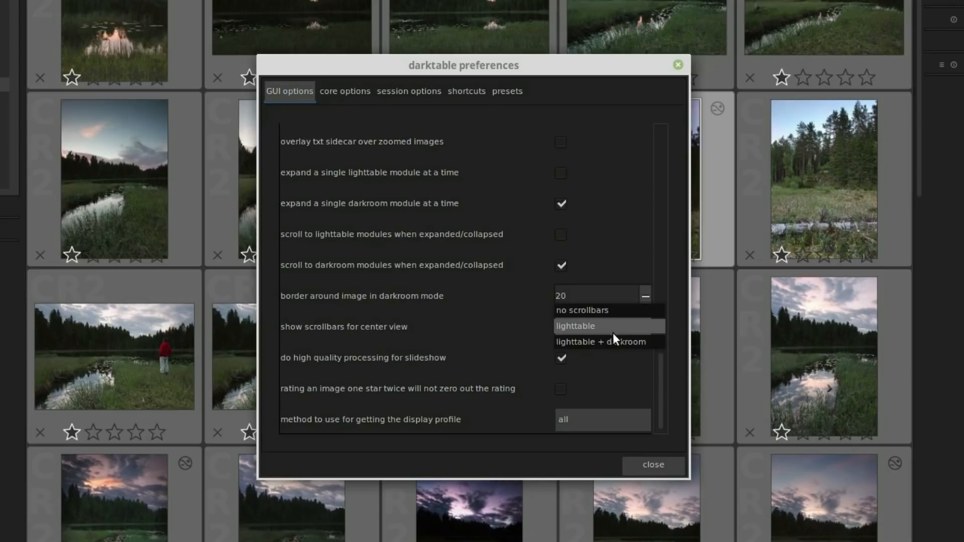
click(588, 340)
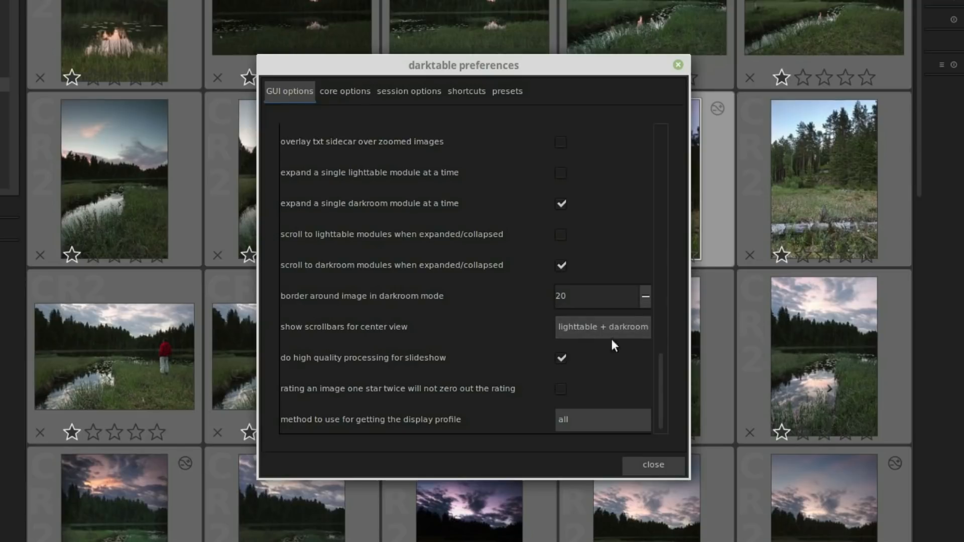
click(654, 464)
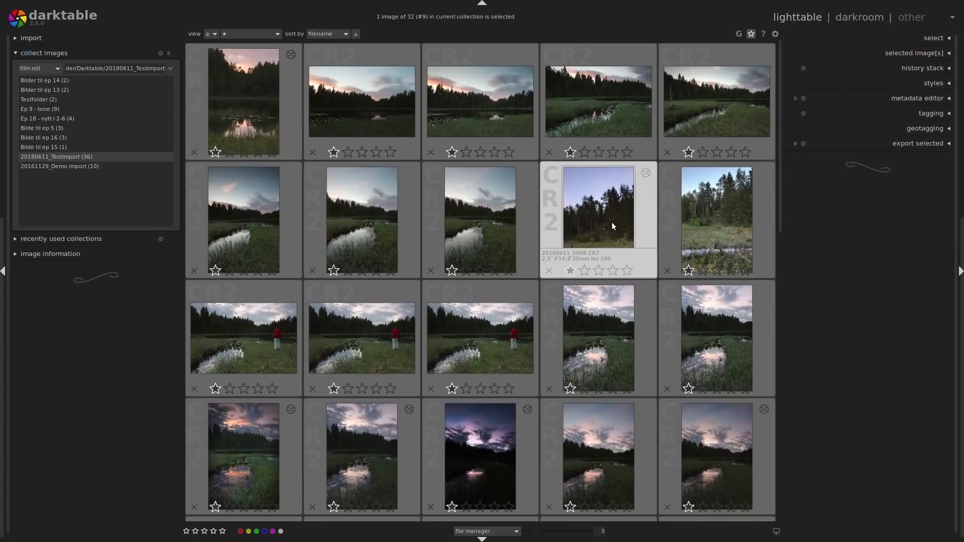
Open the selected forest photo in the darkroom and inspect the cabin and surrounding trees at 100% zoom.
double_click(612, 222)
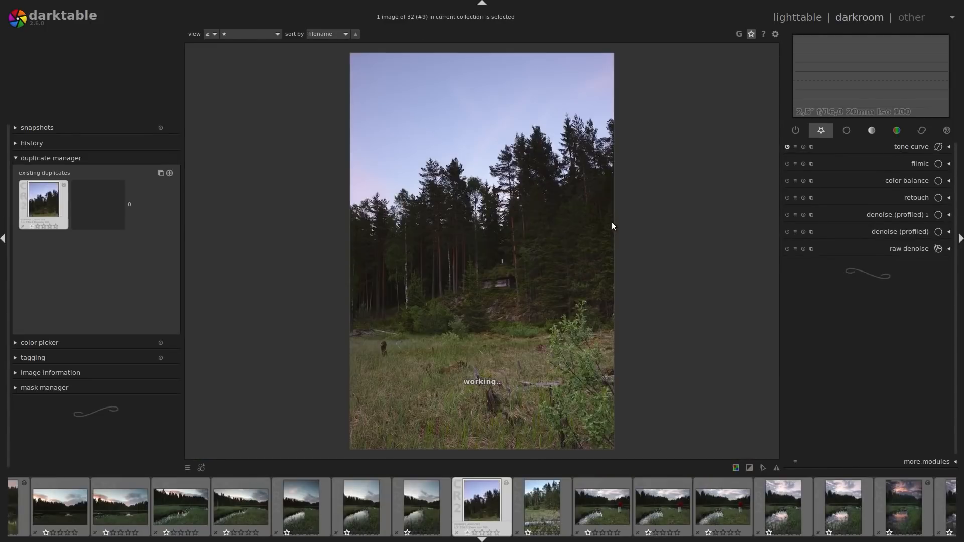
middle_click(524, 257)
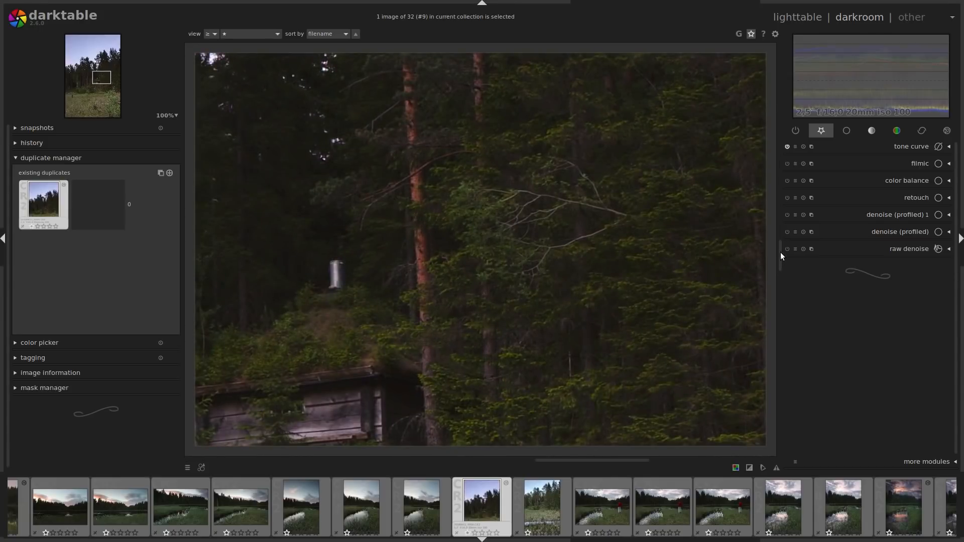
drag(780, 252, 774, 302)
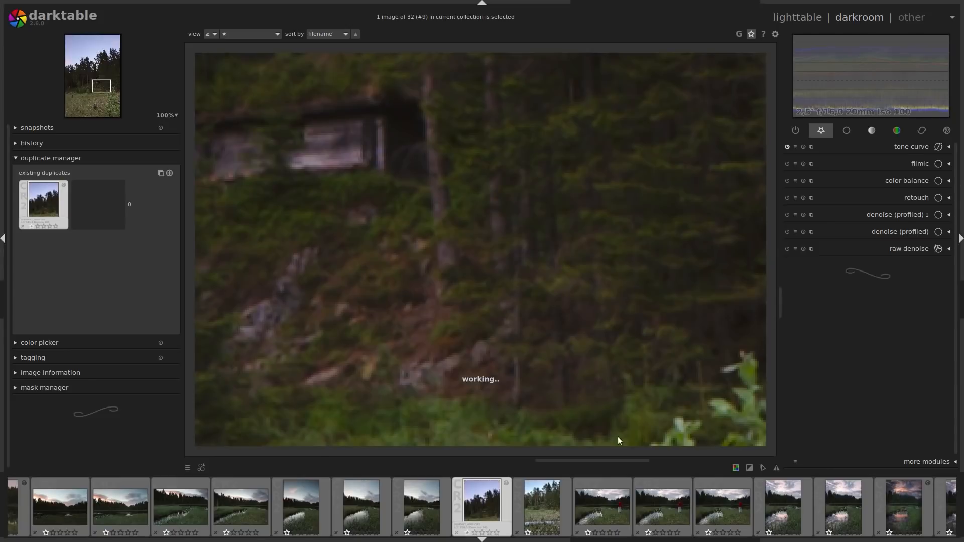
drag(584, 460, 484, 460)
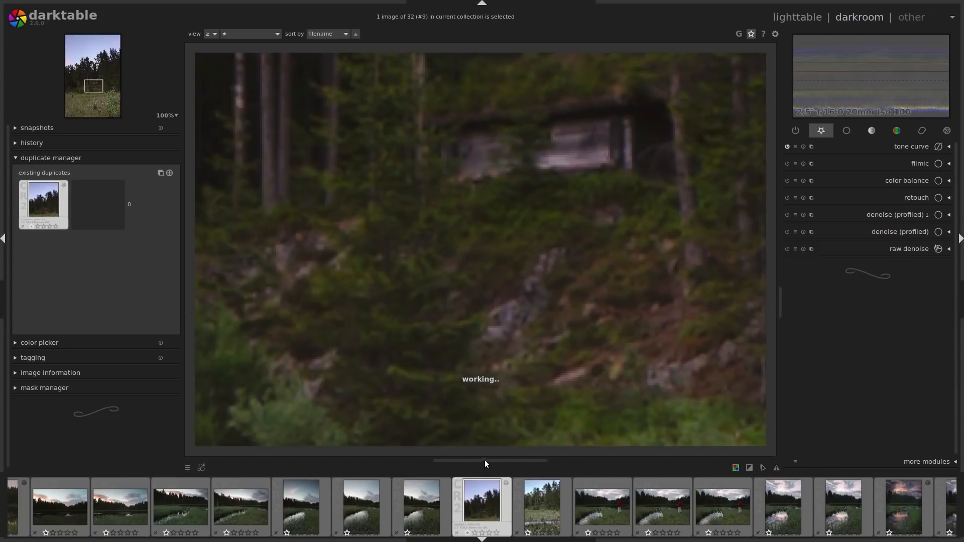
drag(780, 306, 783, 270)
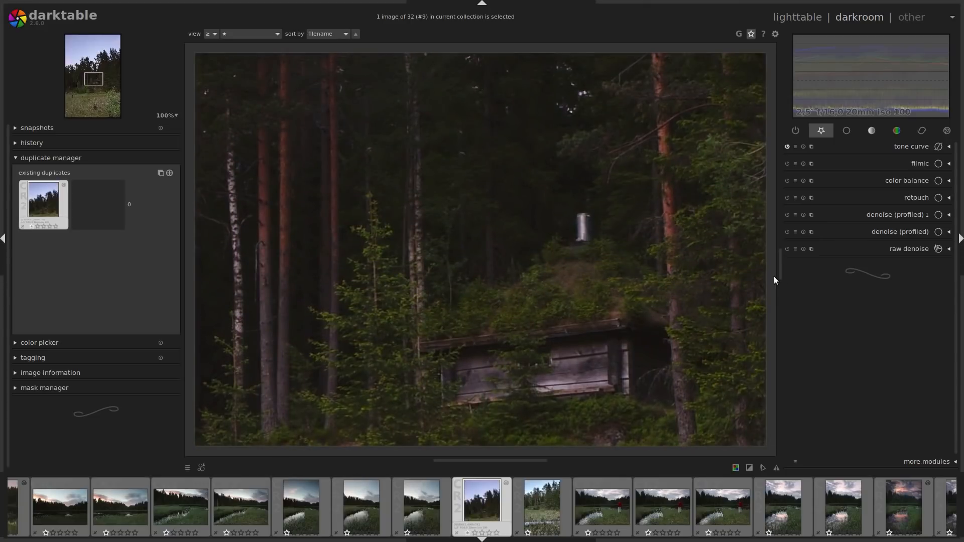
mouse_move(103, 78)
mouse_down()
mouse_move(97, 95)
mouse_move(95, 78)
mouse_up()
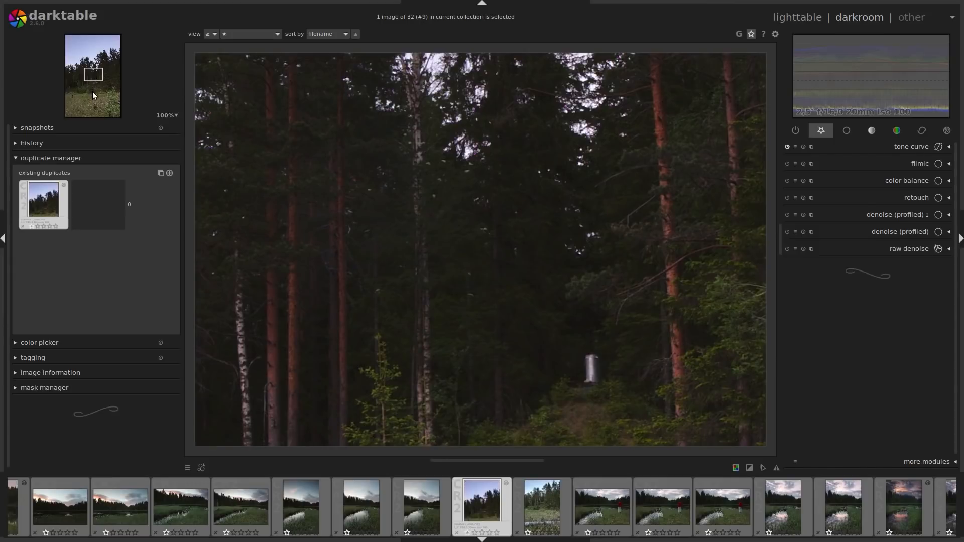
Inspect the forest photo at 1600%, 100% and 200% zoom, and return it to fit the screen.
click(176, 116)
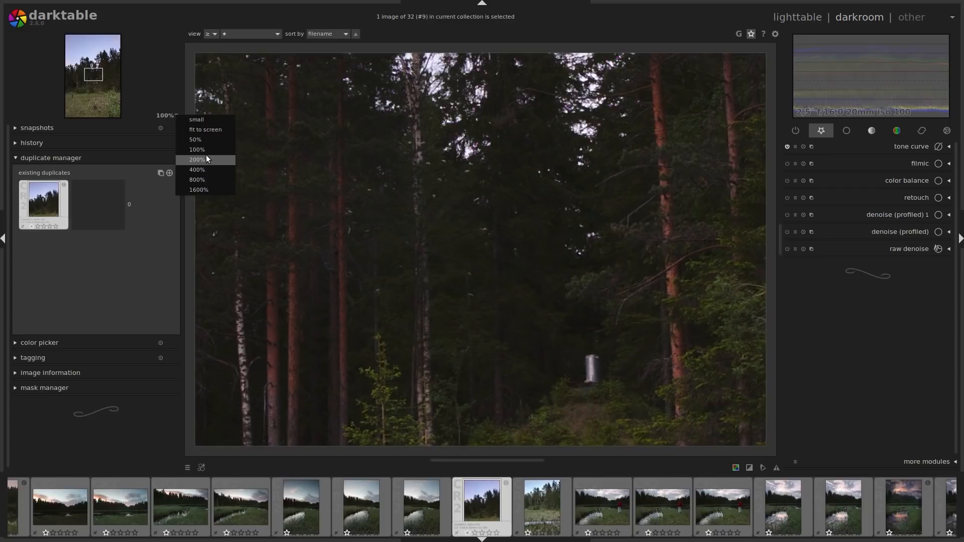
click(203, 191)
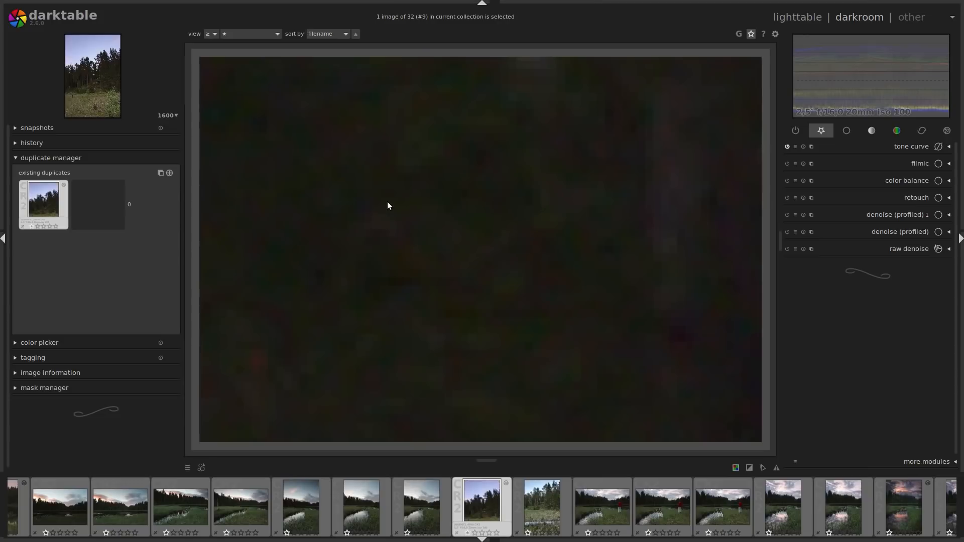
drag(442, 184, 423, 155)
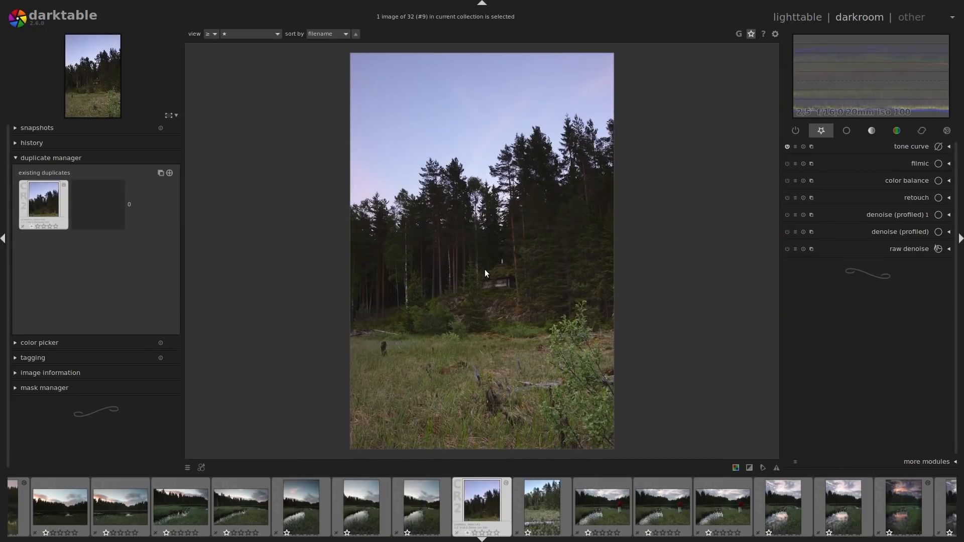
middle_click(485, 274)
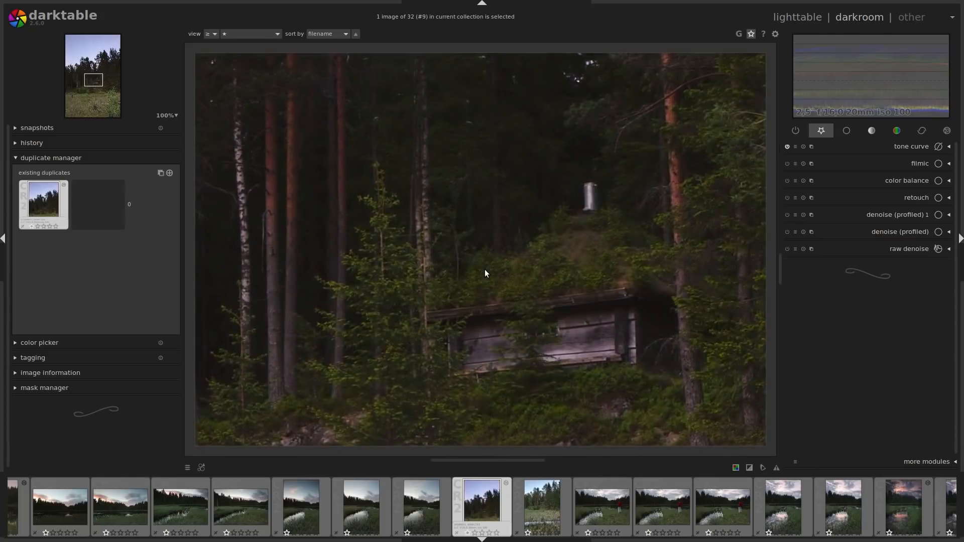
middle_click(485, 274)
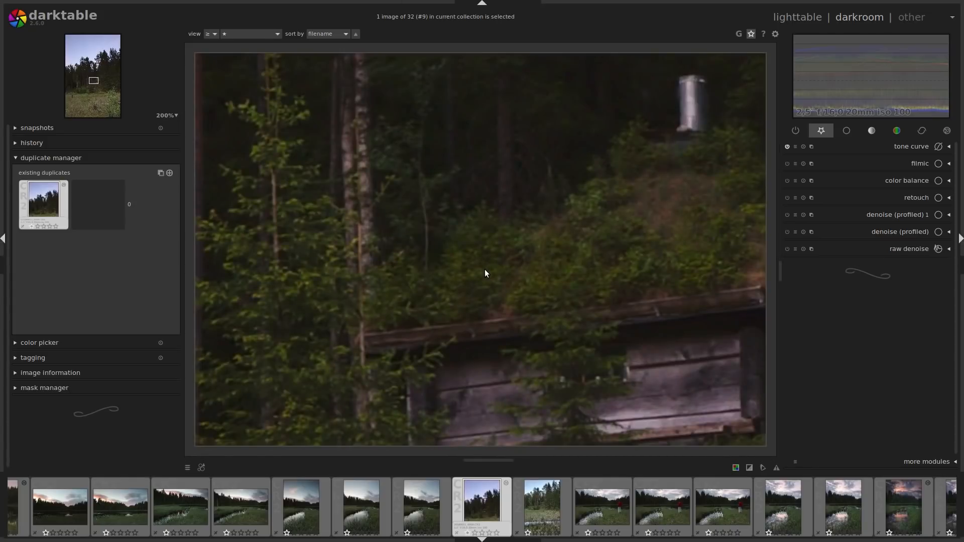
middle_click(485, 272)
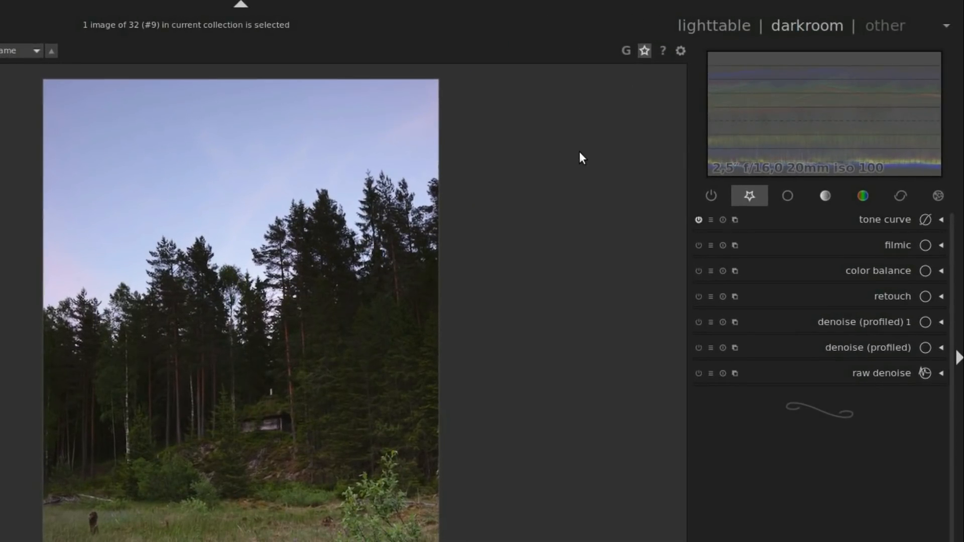
Look up the online manual entry for the denoise (profiled) module and close the browser window.
click(662, 49)
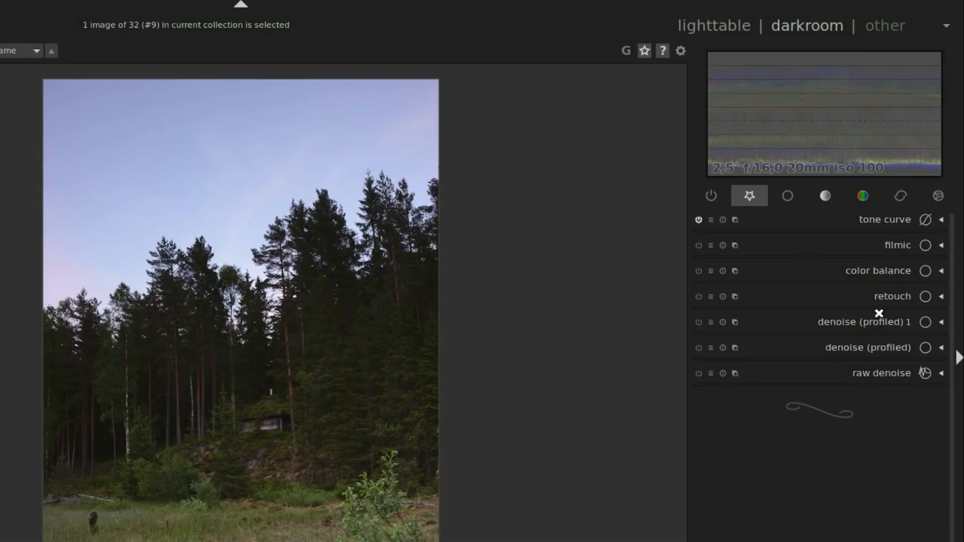
click(849, 323)
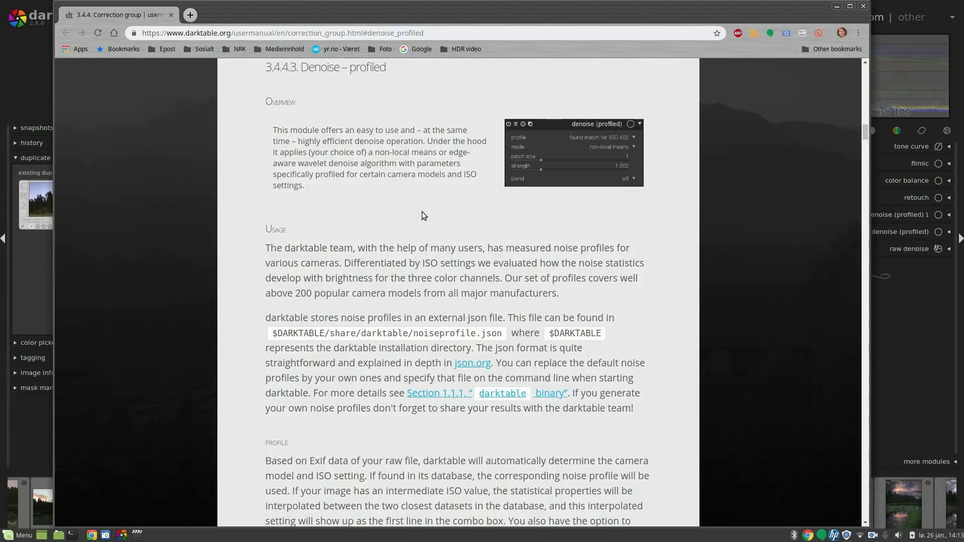
scroll(421, 212, down, 1)
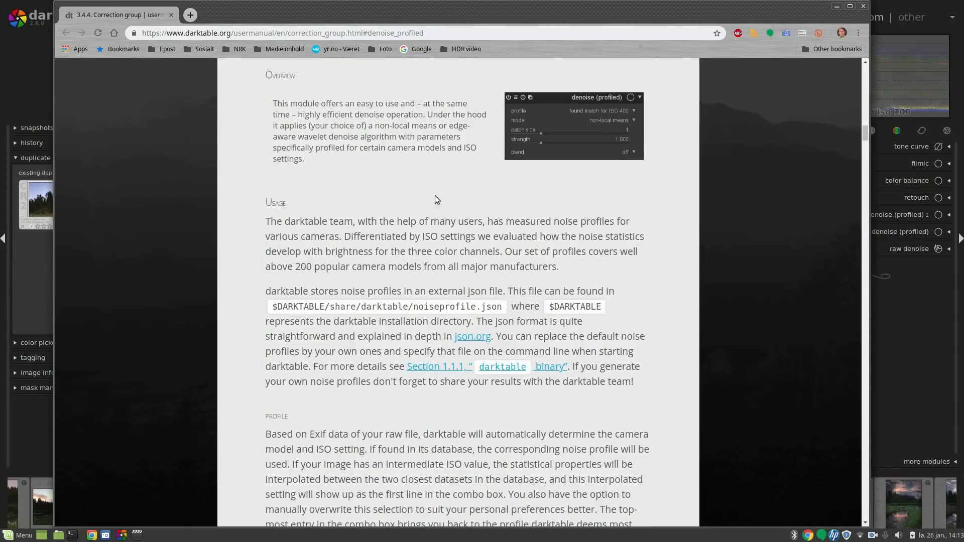
click(863, 7)
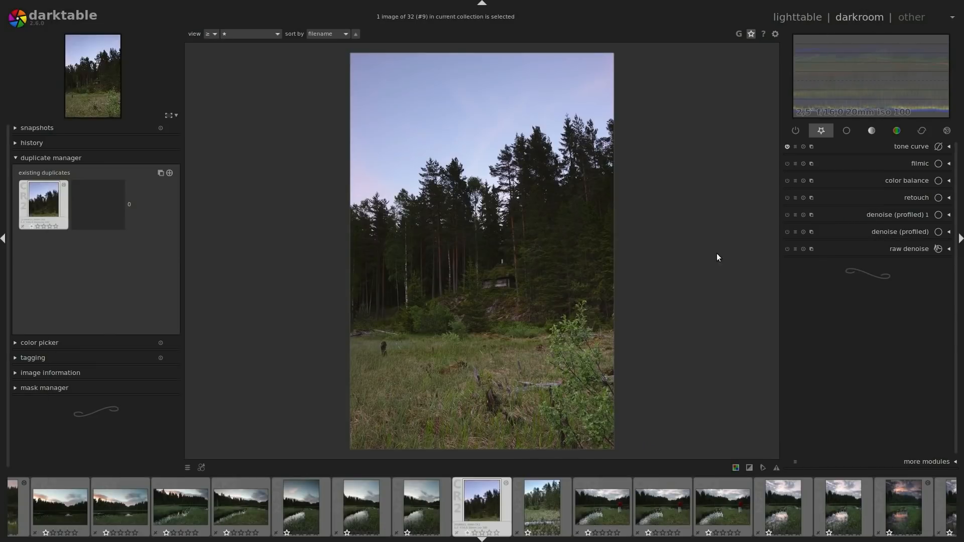
Go back to the lighttable, show the film roll Ep 18 - nytt i 2-6 and open its second portrait in the darkroom.
click(803, 15)
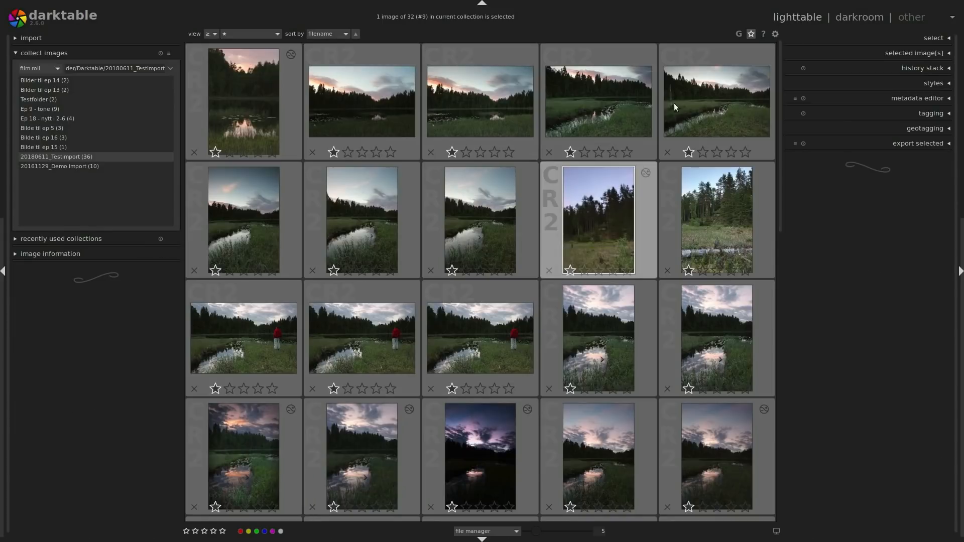
click(51, 118)
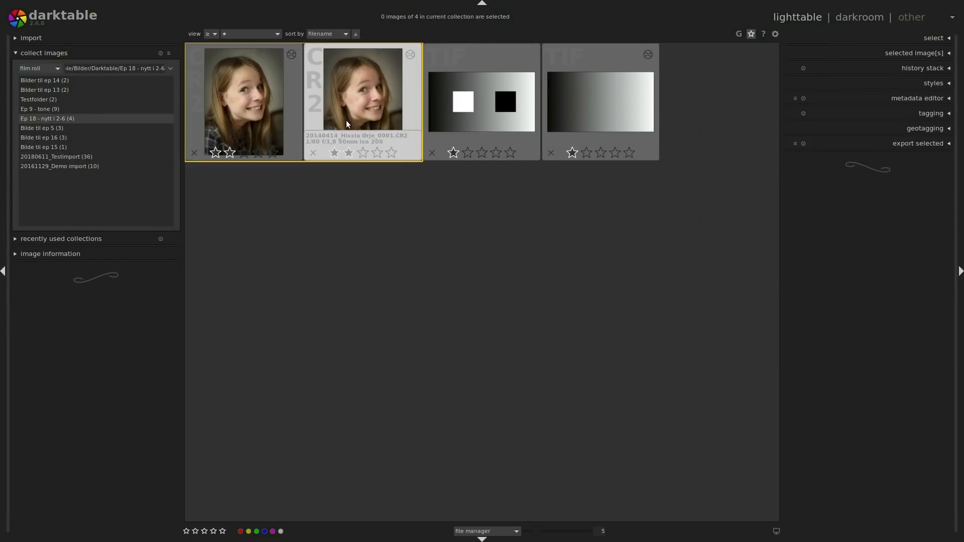
double_click(370, 103)
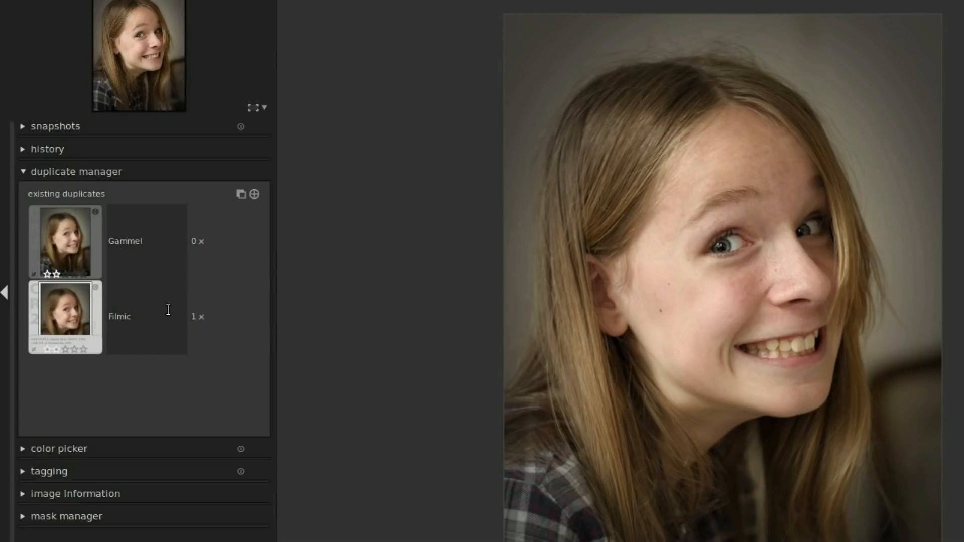
Create an unedited duplicate of the portrait and name it Demo.
click(253, 194)
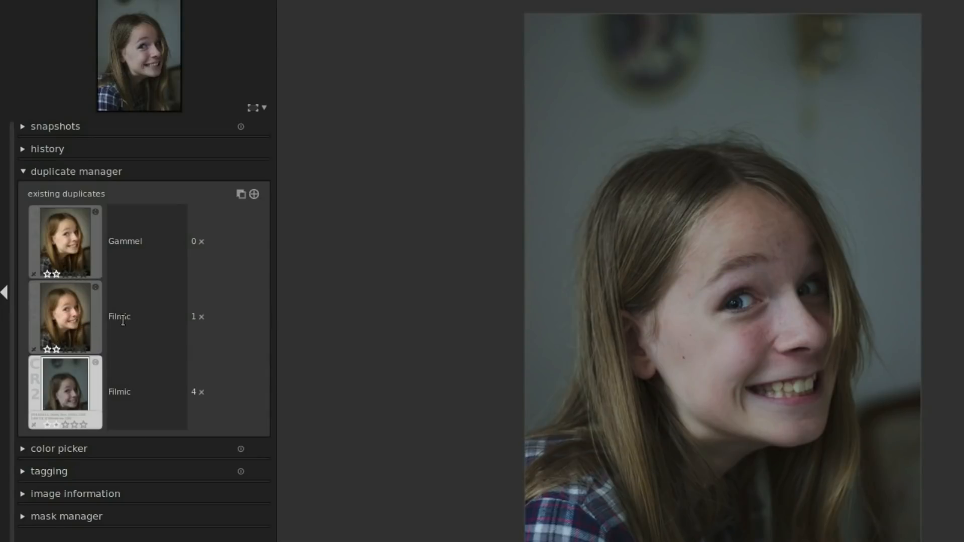
double_click(120, 393)
text(Demo)
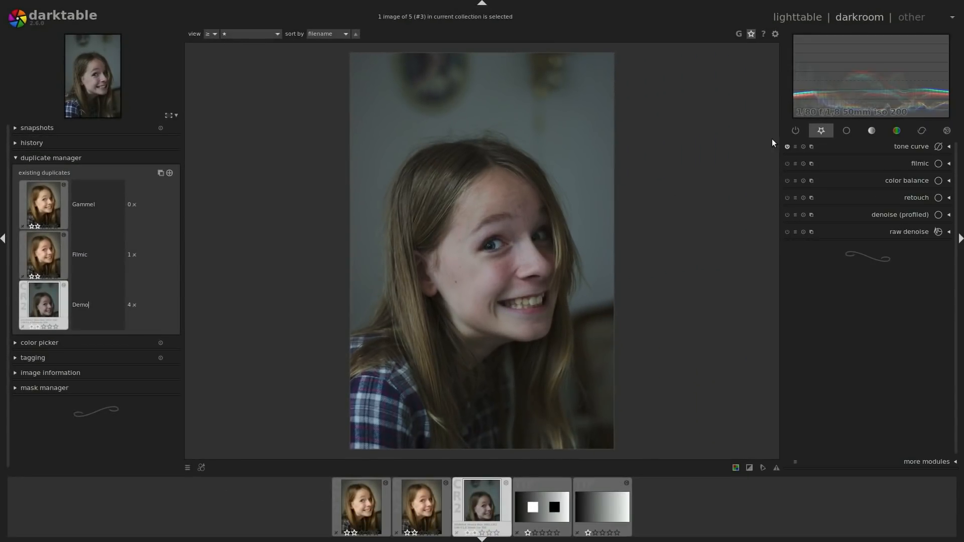
Check the tone curve among the active modules of the Demo duplicate and switch that module off.
click(794, 130)
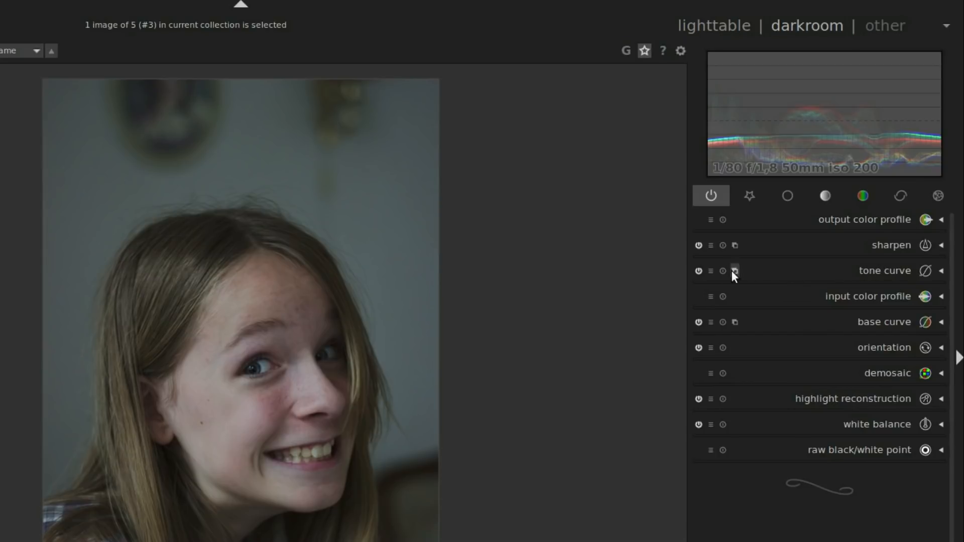
click(883, 273)
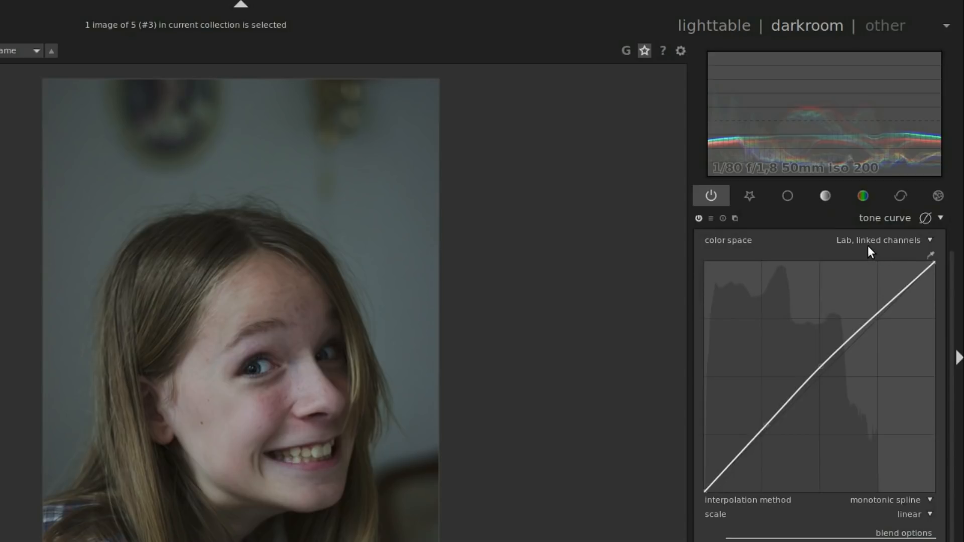
click(883, 219)
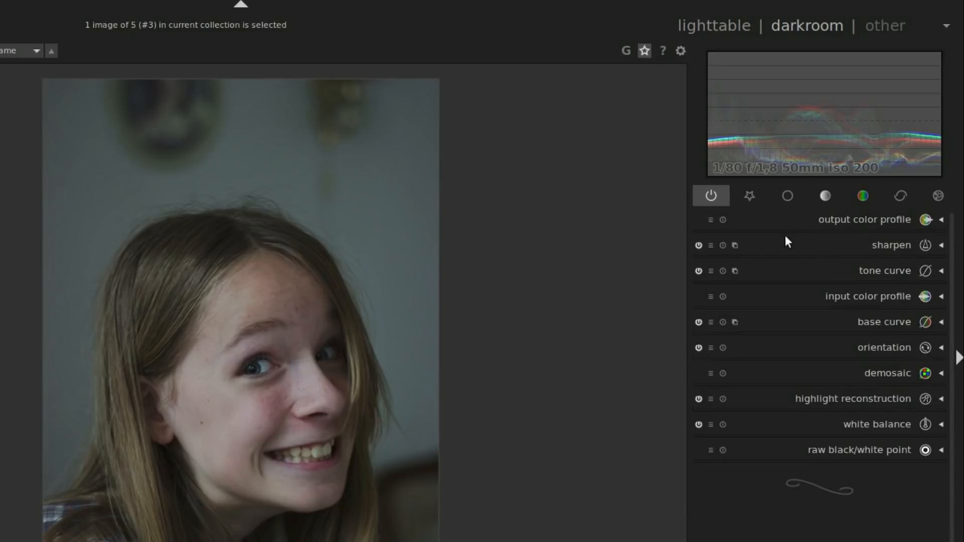
click(698, 271)
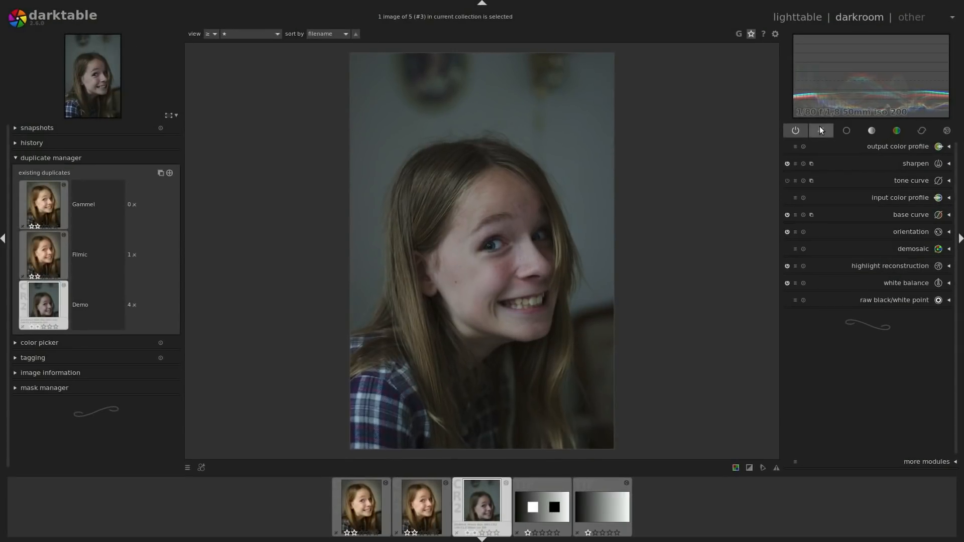
Trim the empty background above the girl's head with the basic group's crop and rotate module, leaving about 3462x4369 pixels.
click(798, 151)
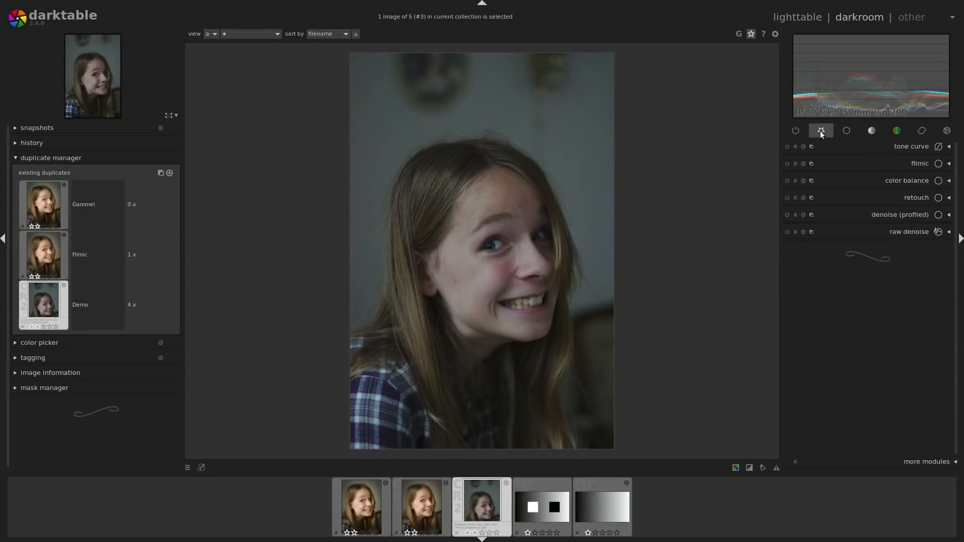
click(871, 130)
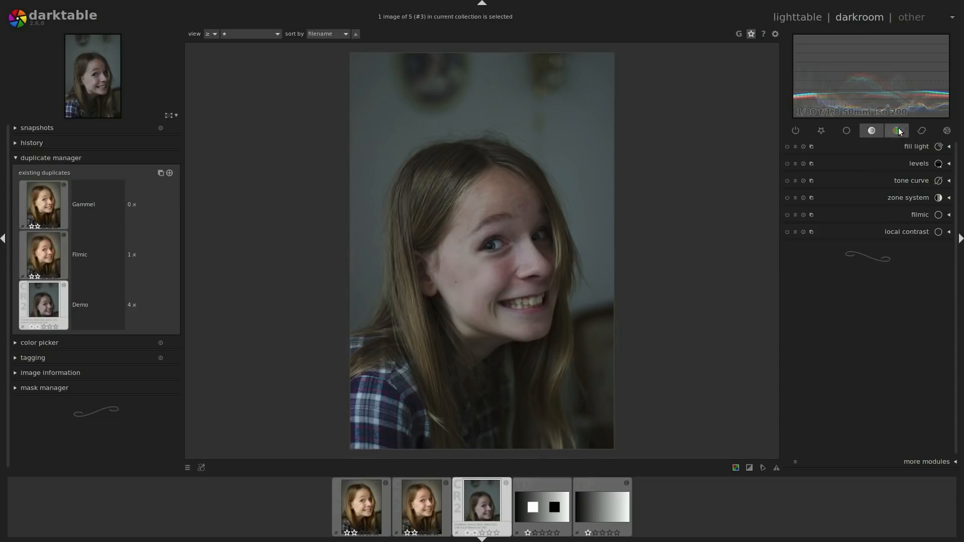
click(923, 130)
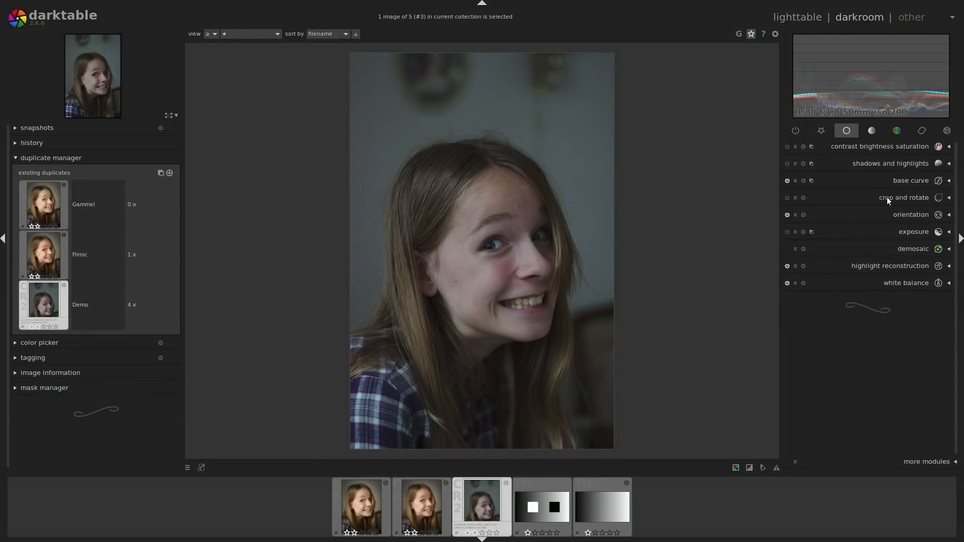
click(887, 197)
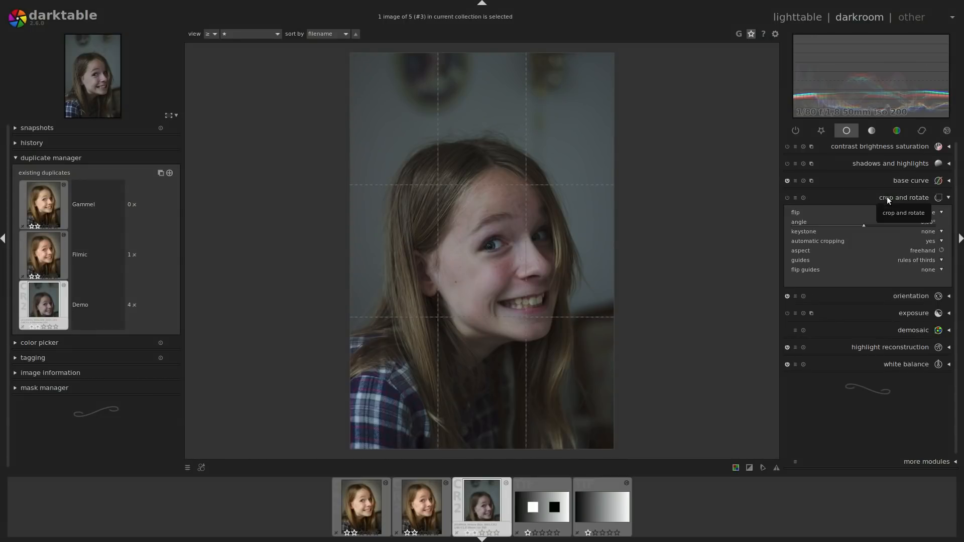
drag(465, 59, 472, 124)
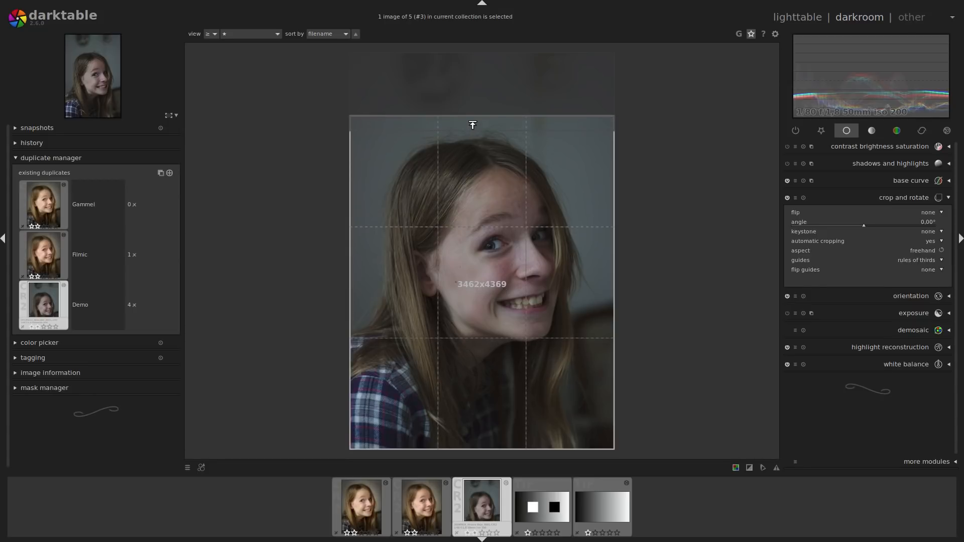
click(909, 198)
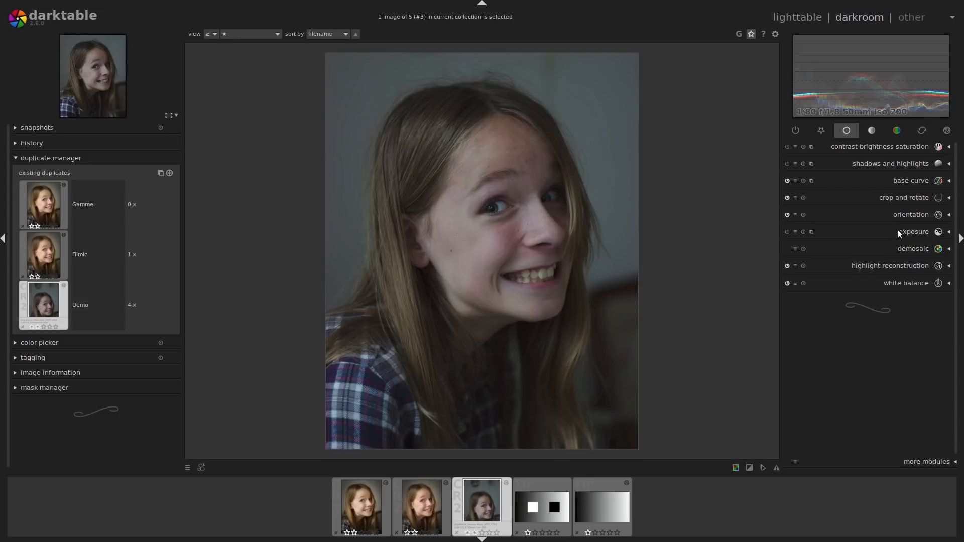
Raise the portrait's exposure to about 1.04 EV and warm its white balance temperature to about 5362K.
click(895, 234)
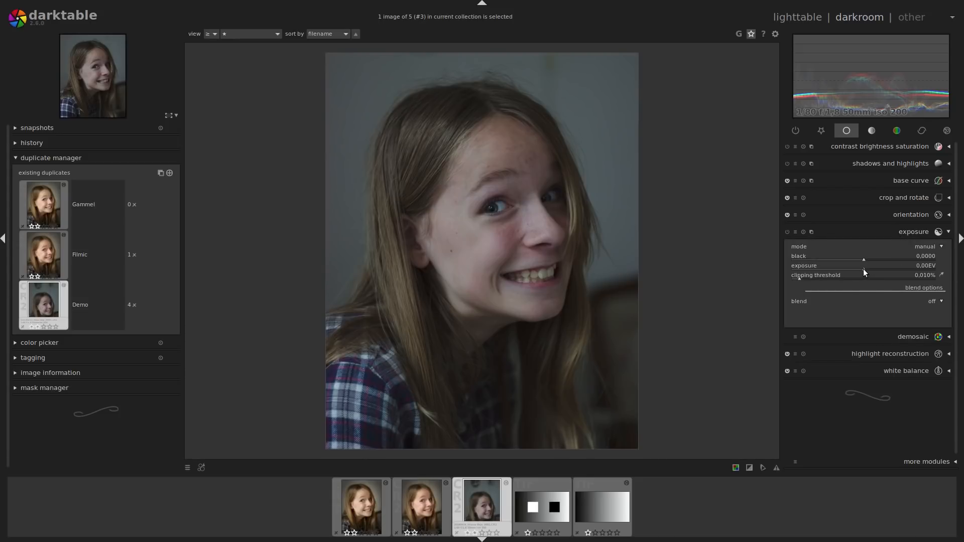
drag(863, 269, 887, 270)
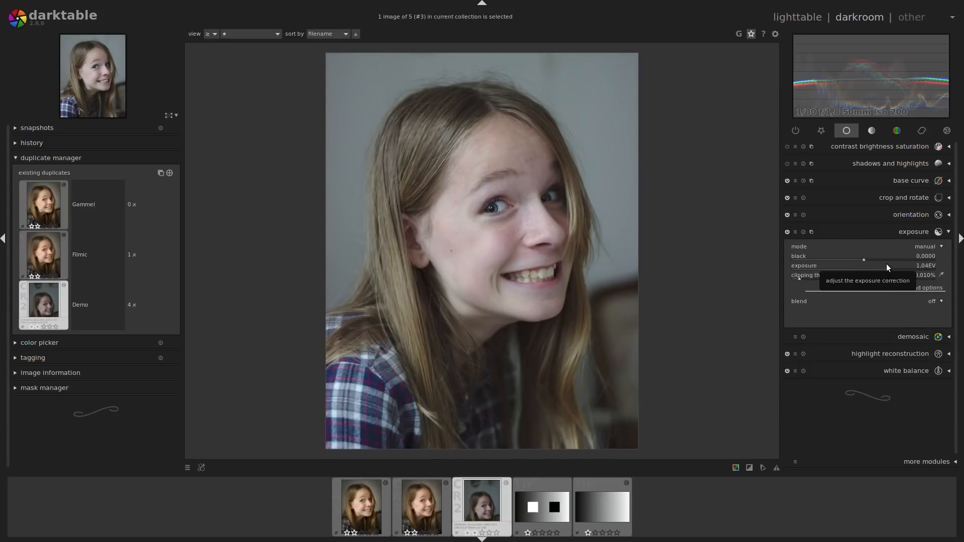
click(887, 370)
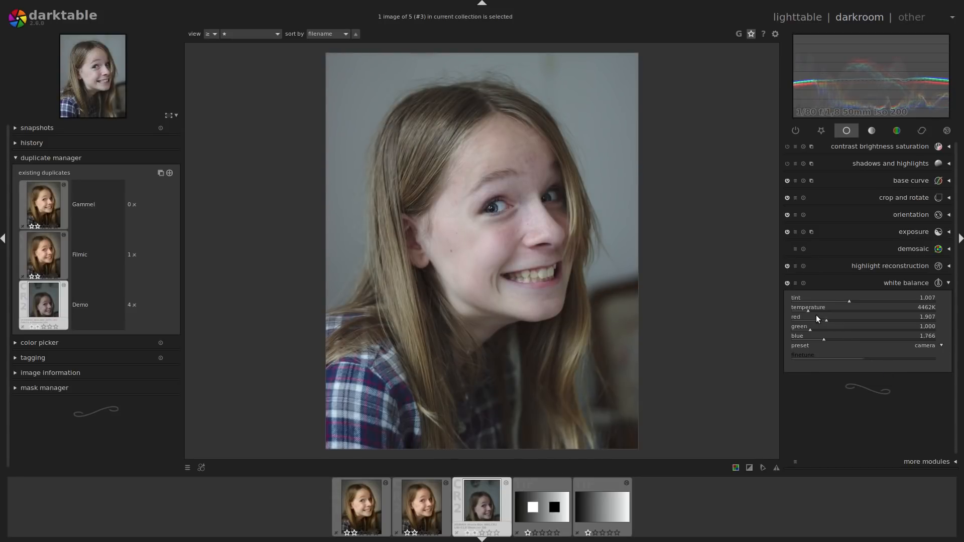
drag(806, 308, 817, 312)
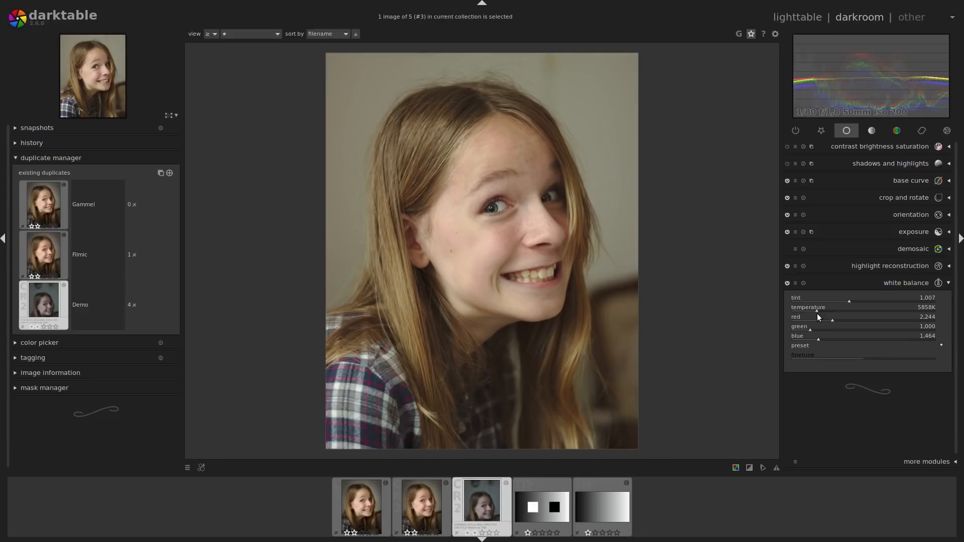
drag(816, 311, 813, 311)
Hide the header and the filmstrip to give the portrait more room in the darkroom.
click(482, 3)
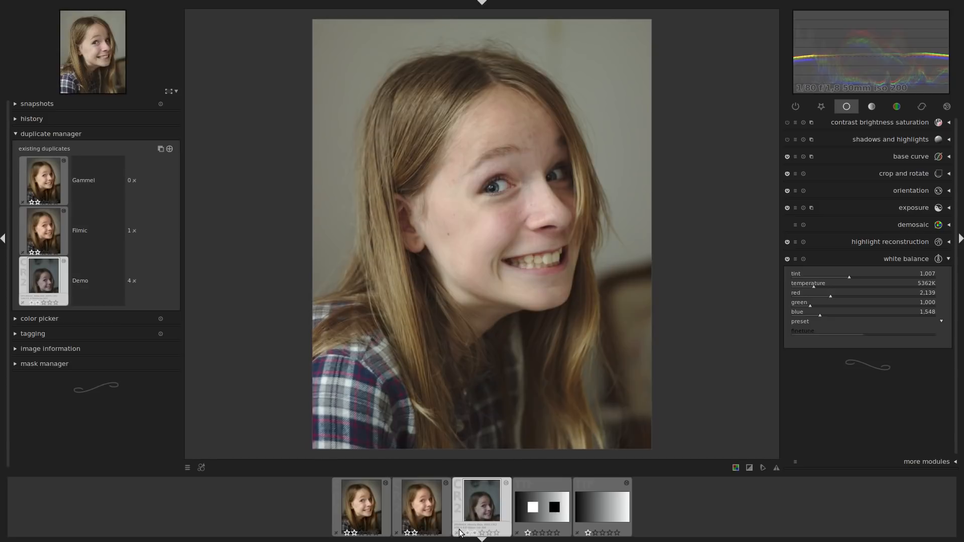
click(482, 539)
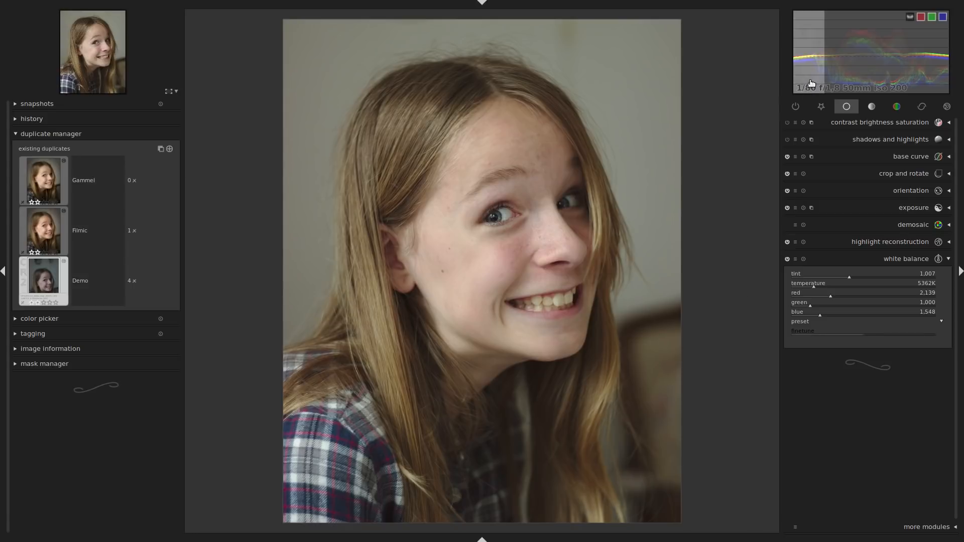
Open the raw denoise module among the favourites and switch the scope from waveform to the regular histogram.
click(822, 106)
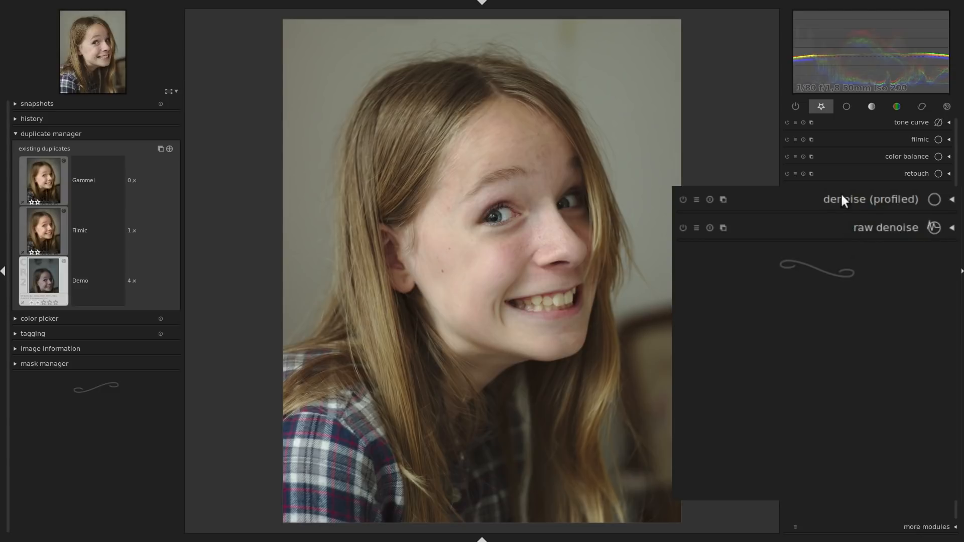
click(852, 224)
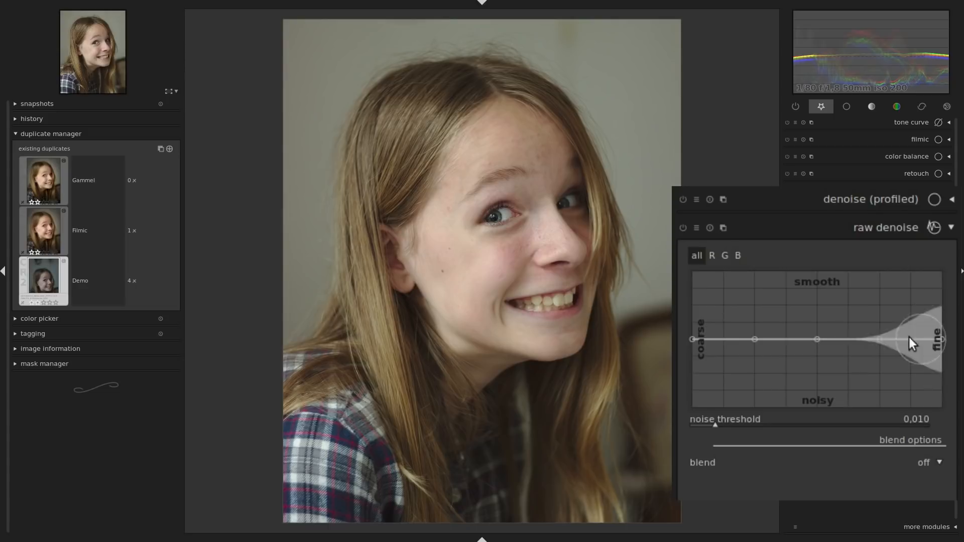
middle_click(502, 300)
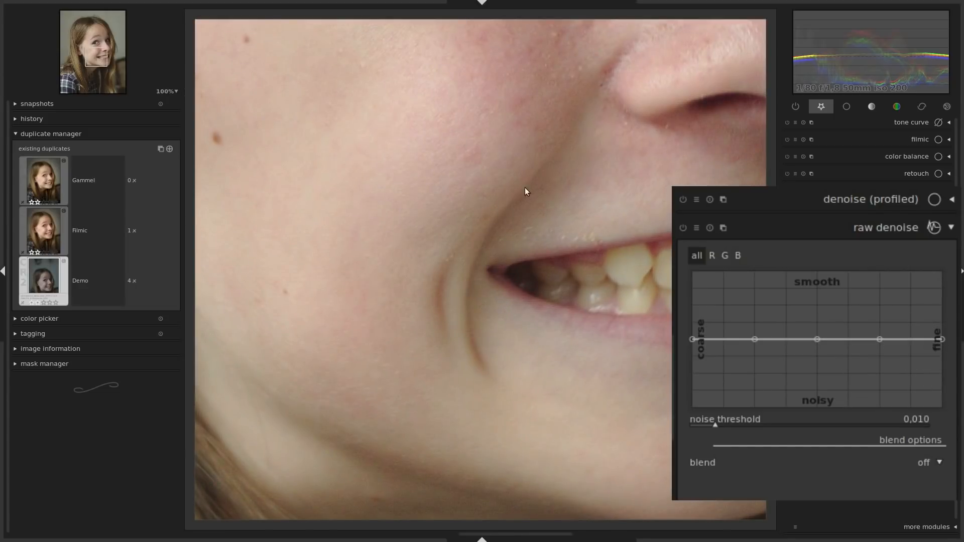
drag(581, 195, 410, 315)
drag(321, 321, 454, 321)
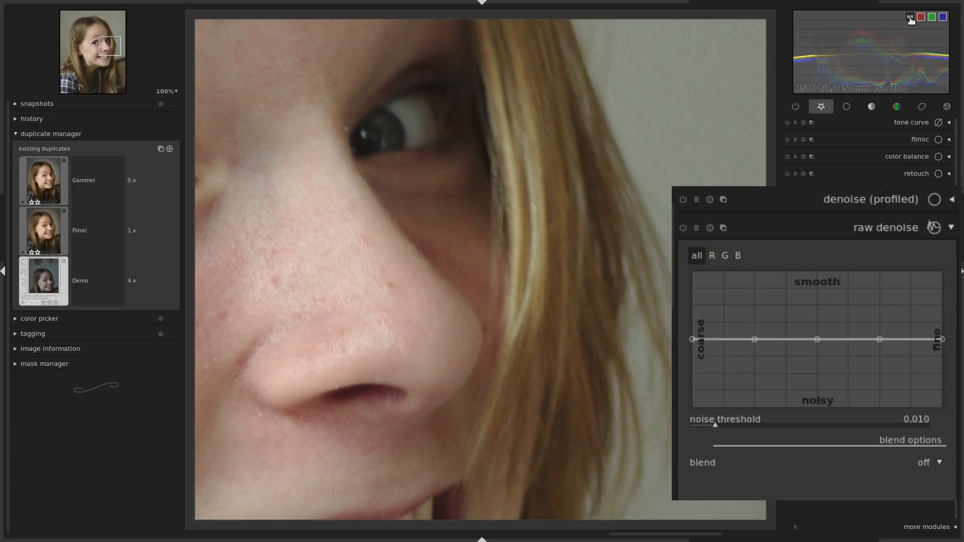
click(910, 19)
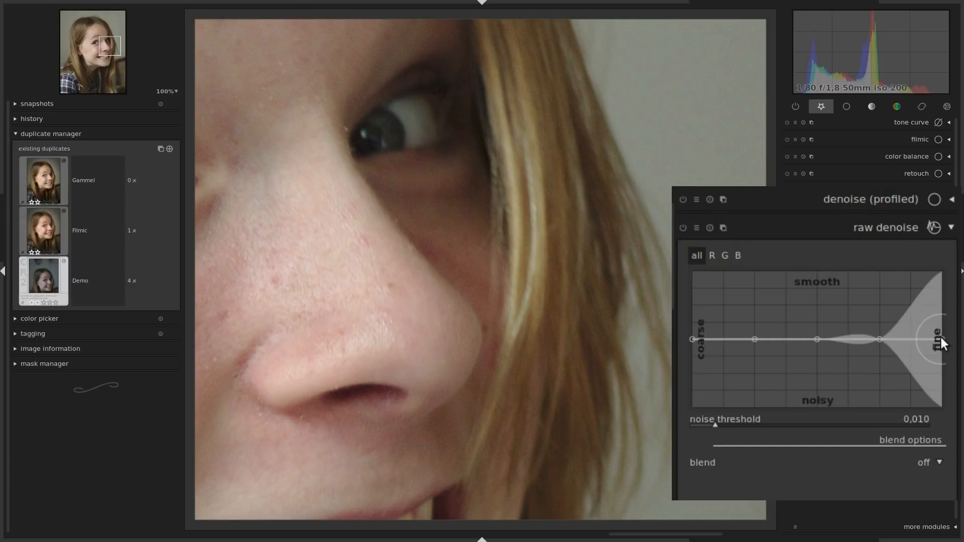
Raise the finest-detail node of the raw denoise curve moderately towards smooth and set the noise threshold to 0.002.
drag(940, 335, 940, 317)
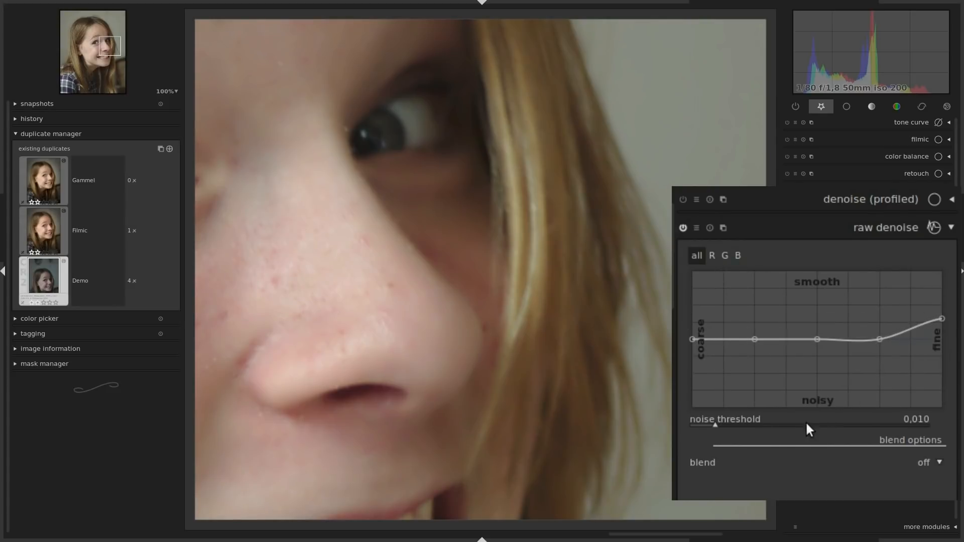
drag(715, 425, 697, 427)
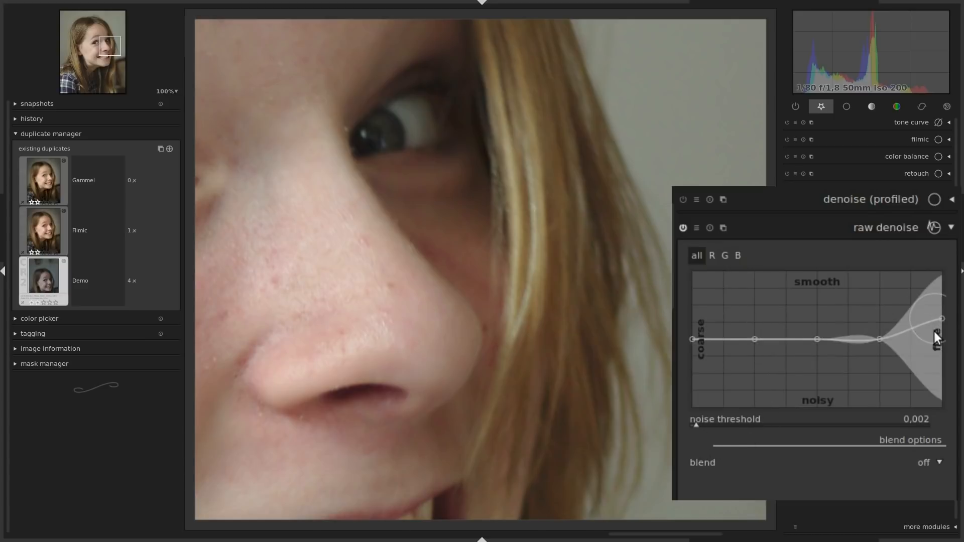
mouse_move(940, 315)
mouse_down()
mouse_move(944, 330)
mouse_move(941, 313)
mouse_up()
drag(941, 315, 939, 317)
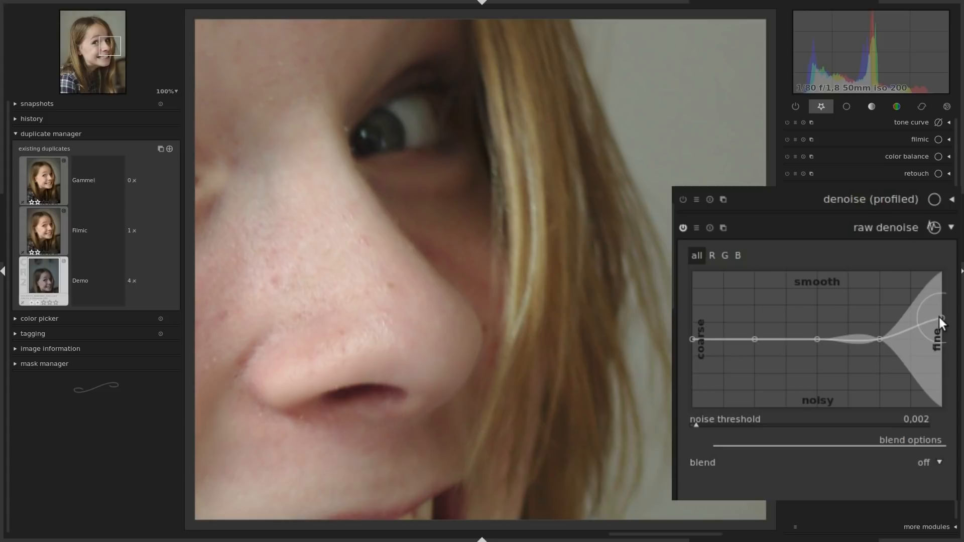
Lift the second-finest node of the raw denoise curve slightly and try raising a coarse node before lowering it again.
drag(881, 339, 880, 337)
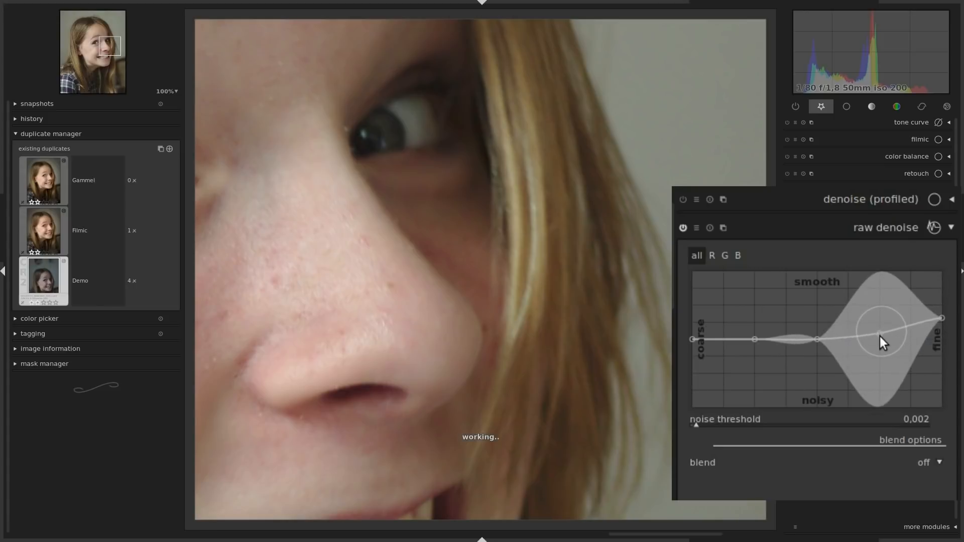
drag(752, 340, 751, 311)
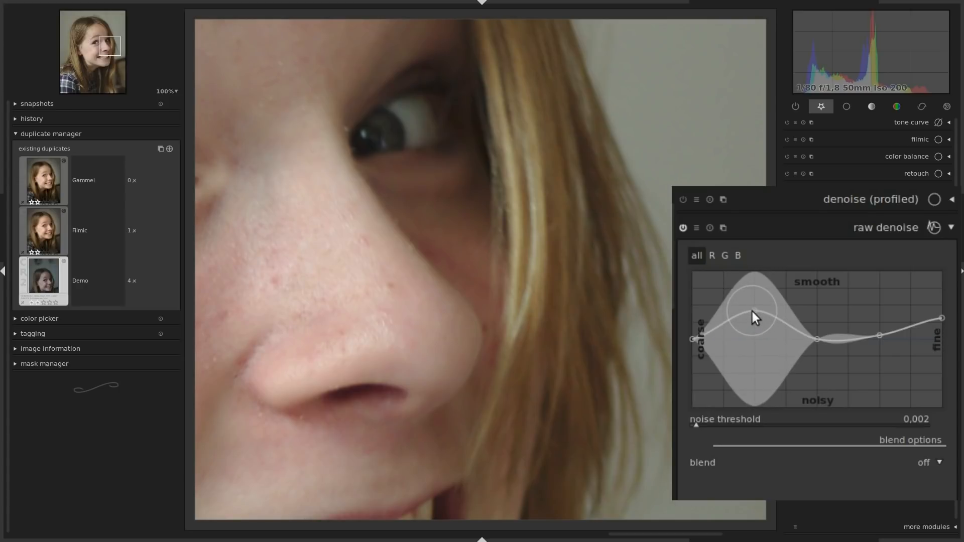
drag(752, 312, 759, 339)
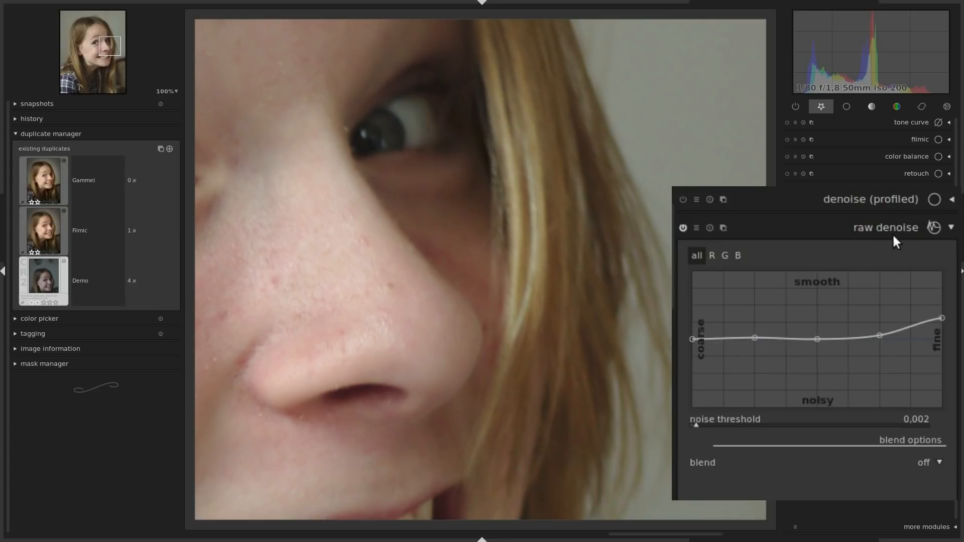
Switch denoise (profiled) to wavelets mode and apply its preset chroma (use on 1st instance).
click(872, 199)
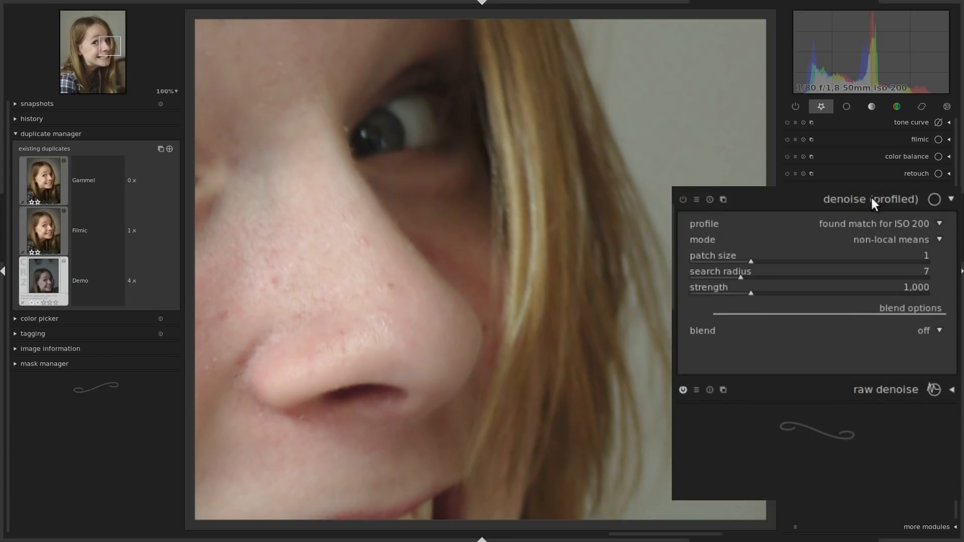
click(888, 241)
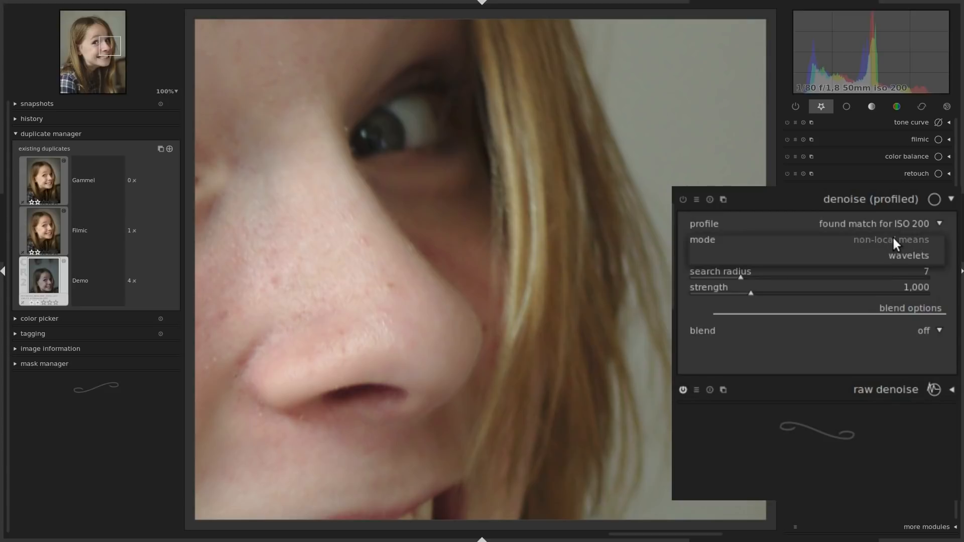
click(906, 253)
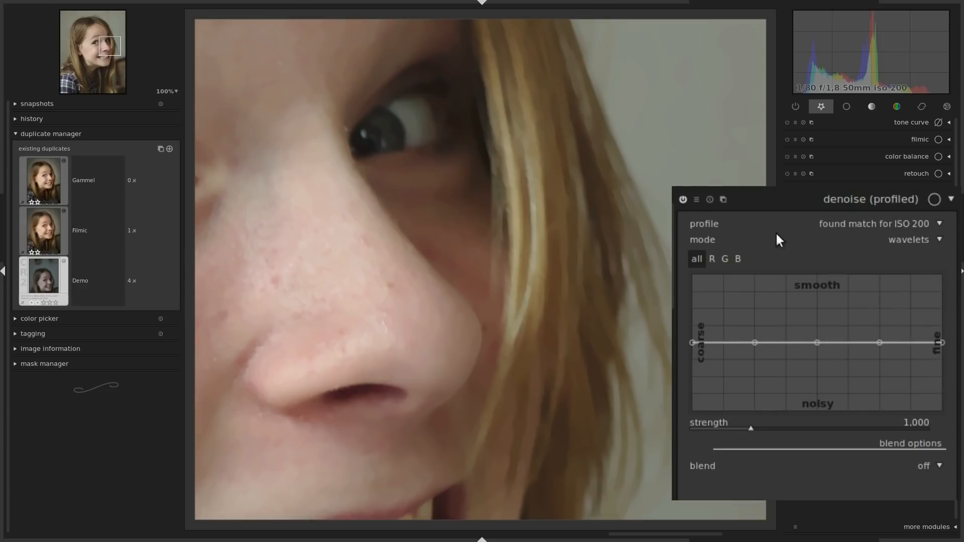
click(696, 200)
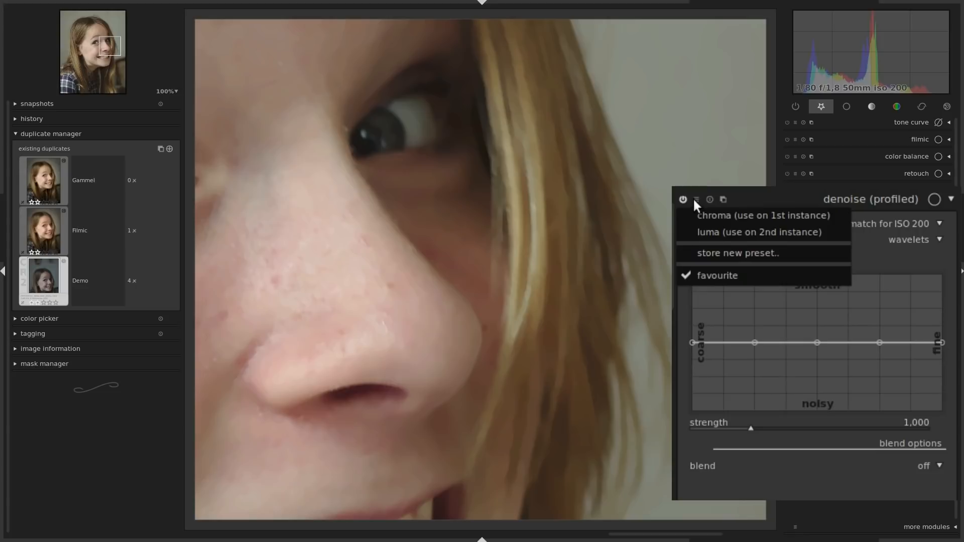
click(759, 215)
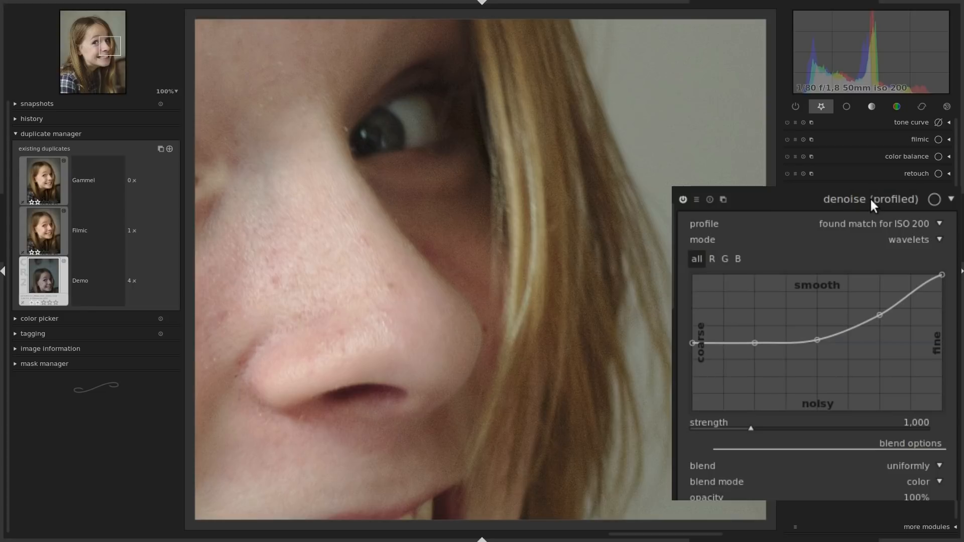
Add a new instance of denoise (profiled) and apply the preset luma (use on 2nd instance) to it.
click(723, 199)
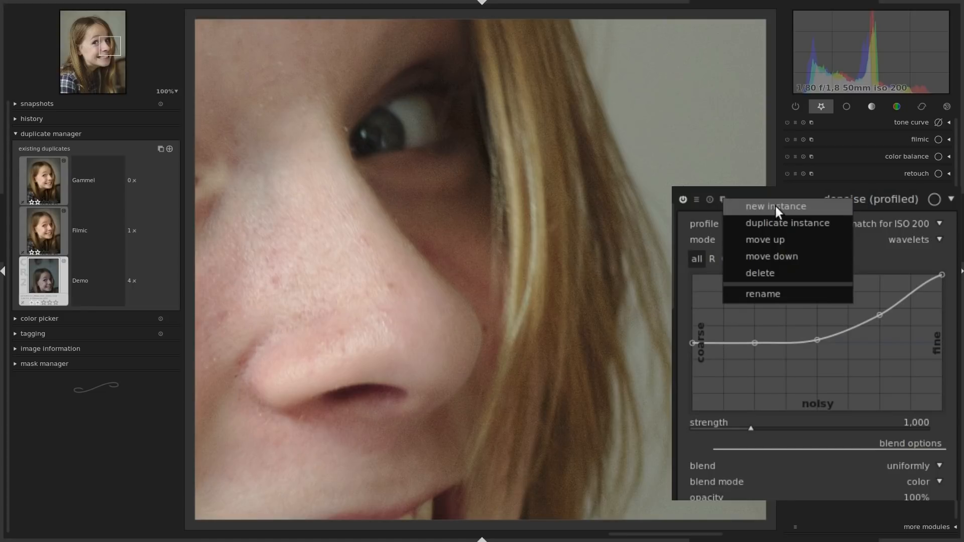
click(775, 207)
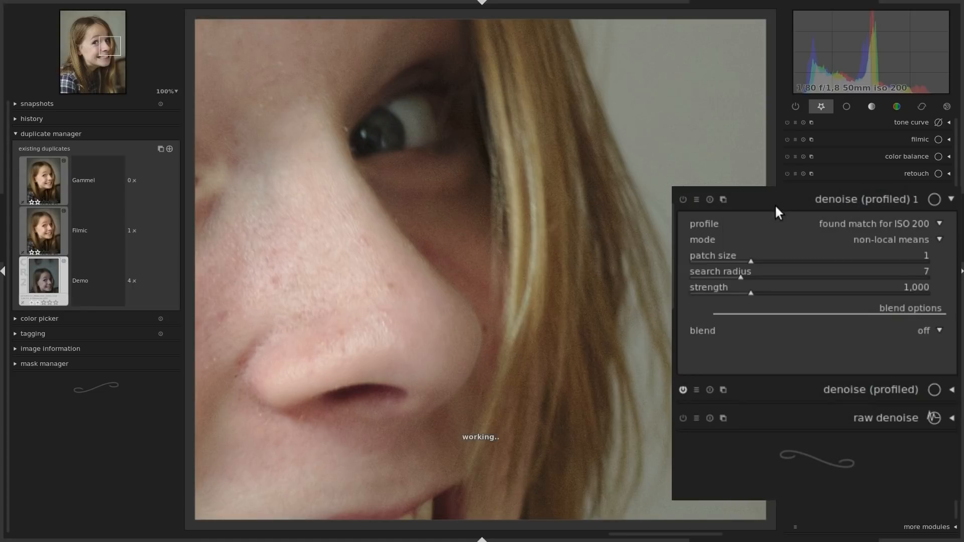
click(696, 198)
click(721, 233)
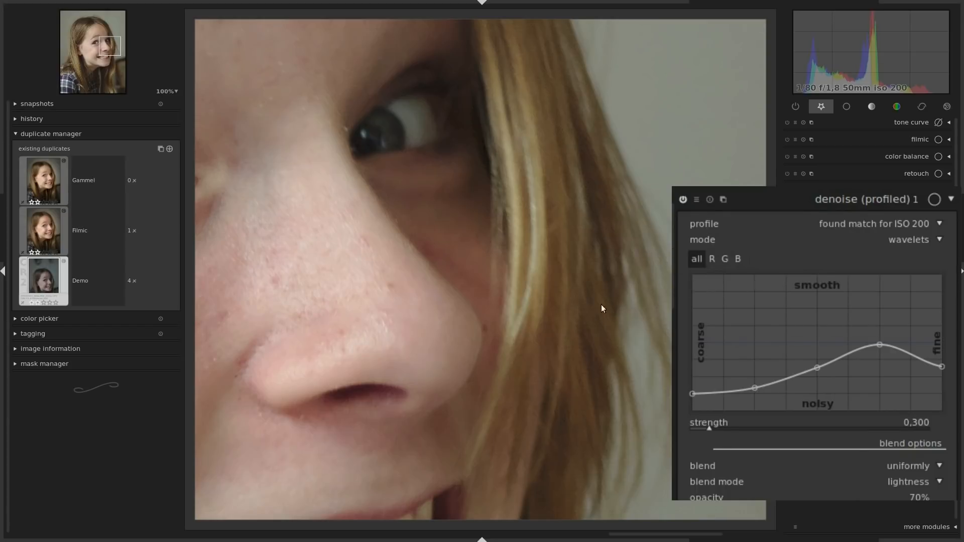
Switch off both denoise (profiled) instances and collapse the second instance's settings.
drag(457, 257, 559, 330)
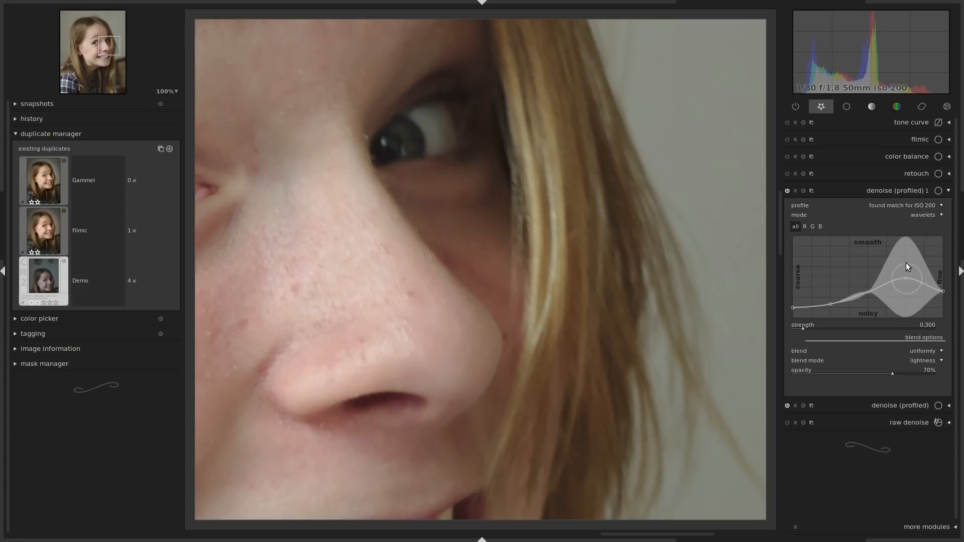
click(787, 191)
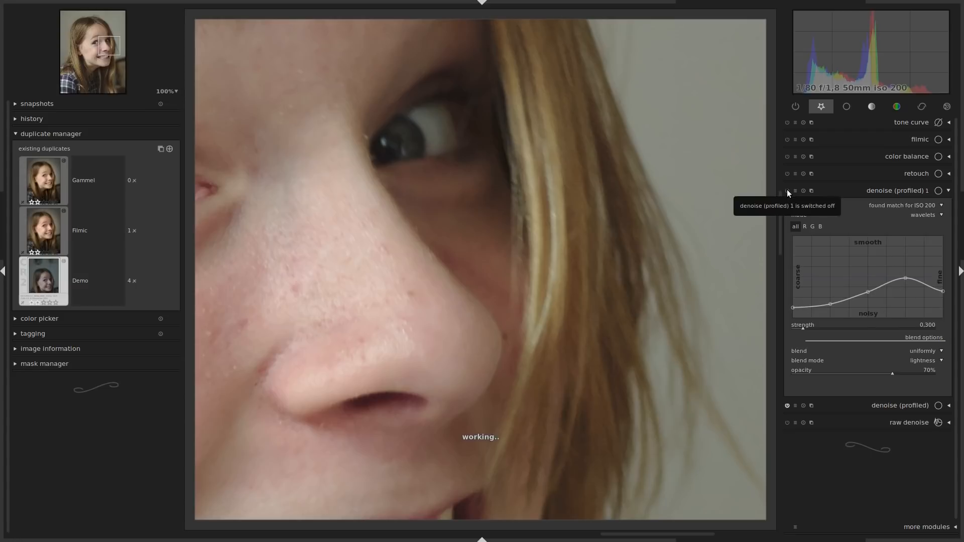
click(787, 406)
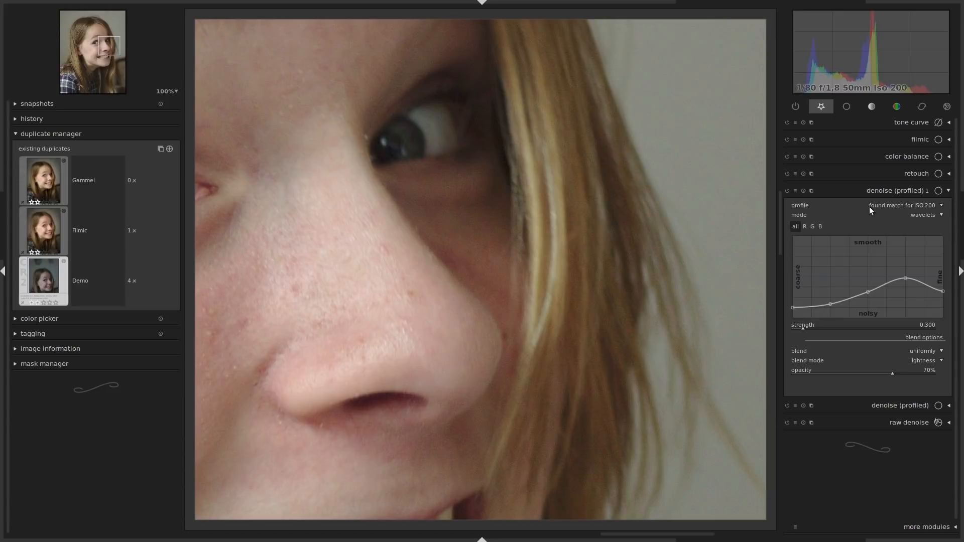
click(893, 189)
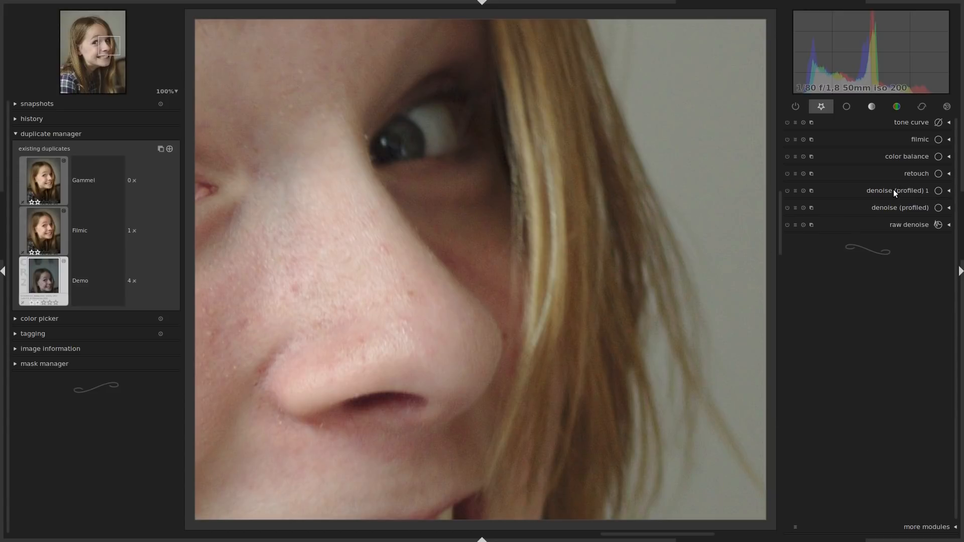
Bring the eyebrow and forehead into view, open the retouch module and set its wavelet decomposition to 9 scales.
drag(336, 261, 497, 316)
drag(379, 324, 497, 258)
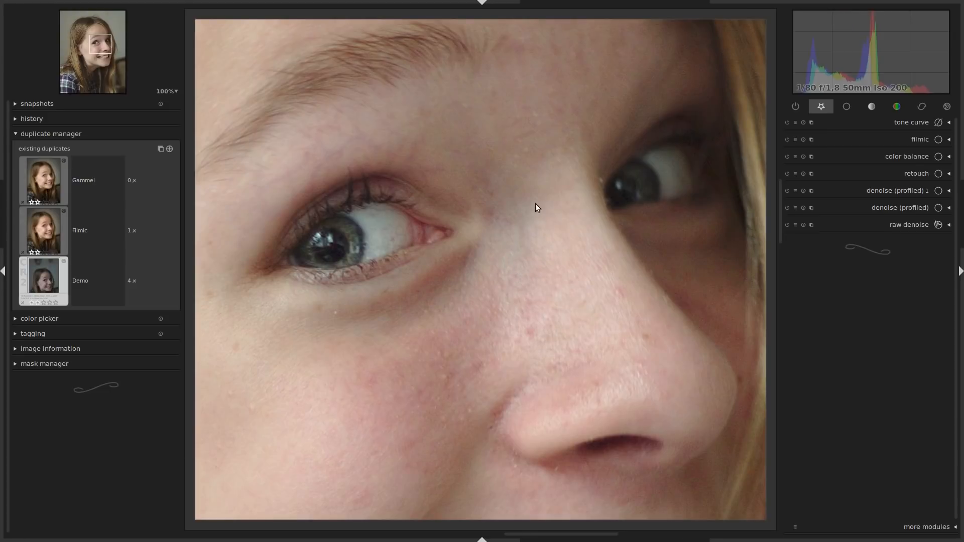
drag(536, 209, 575, 337)
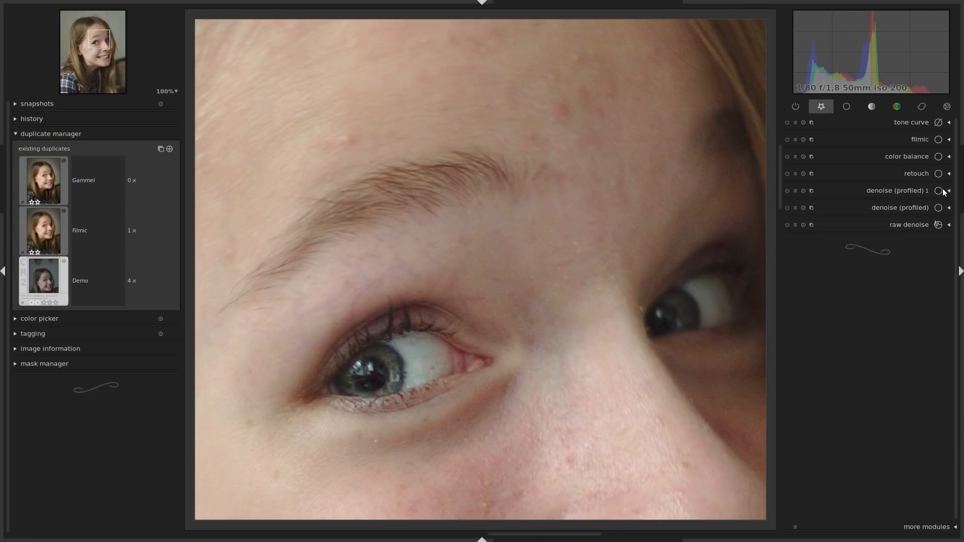
click(906, 173)
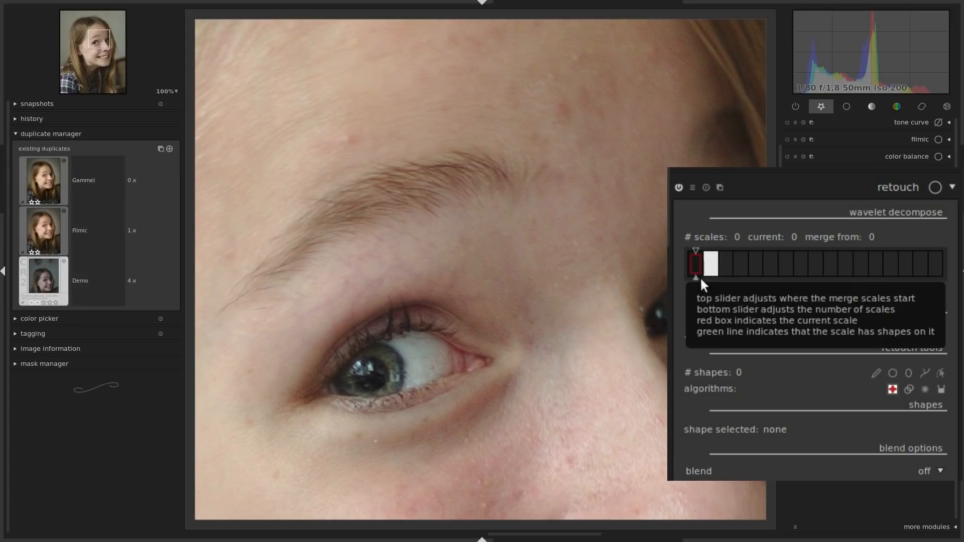
drag(696, 277, 822, 280)
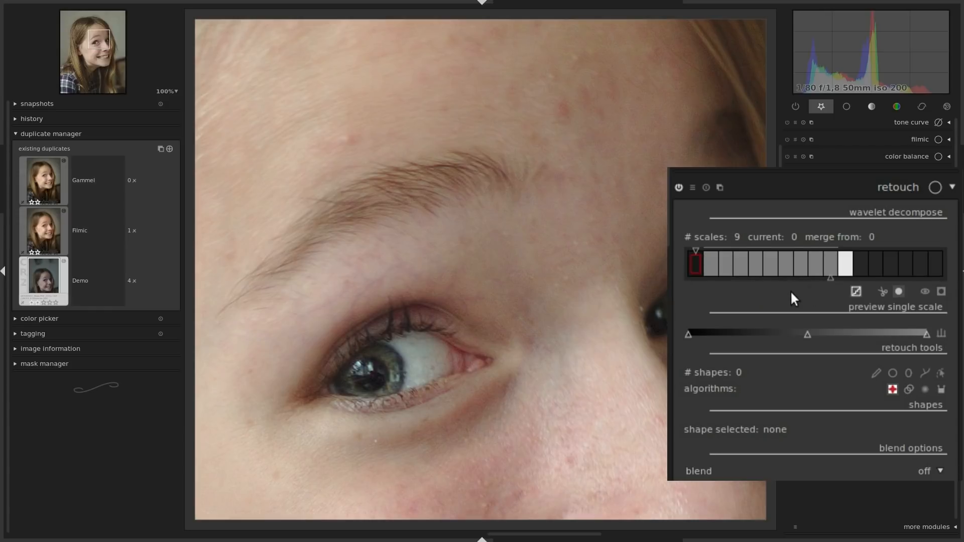
Select wavelet scale 1 for the single-scale preview and raise the black point of the preview levels slightly.
click(710, 261)
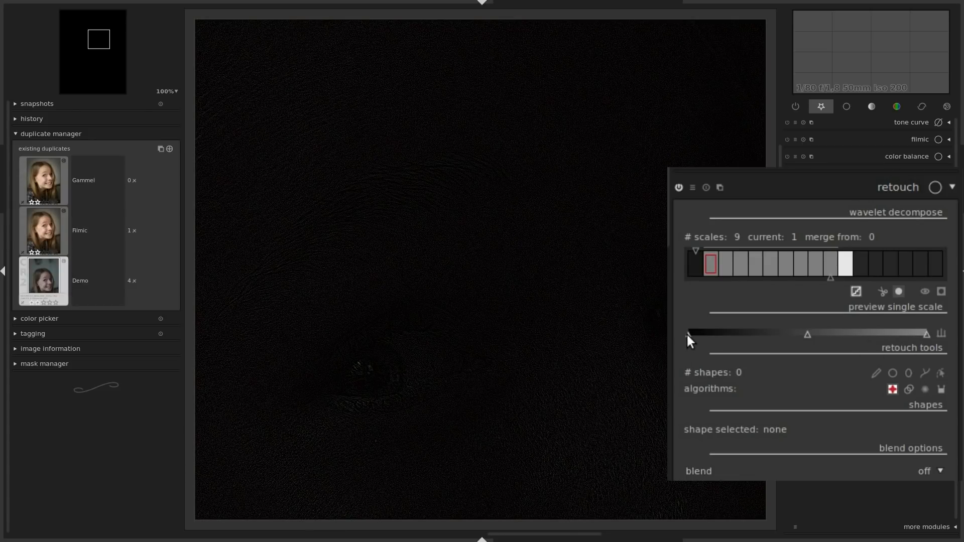
drag(688, 335, 697, 334)
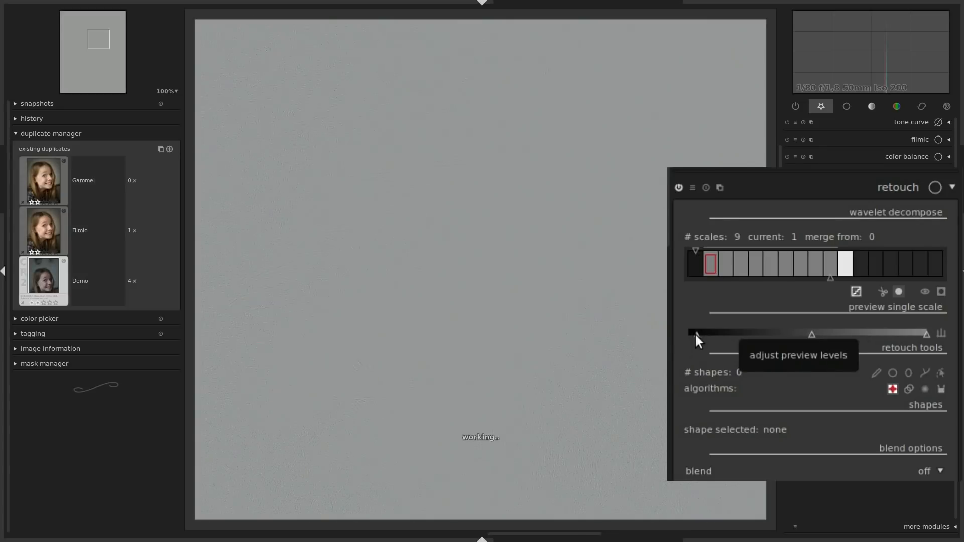
click(695, 333)
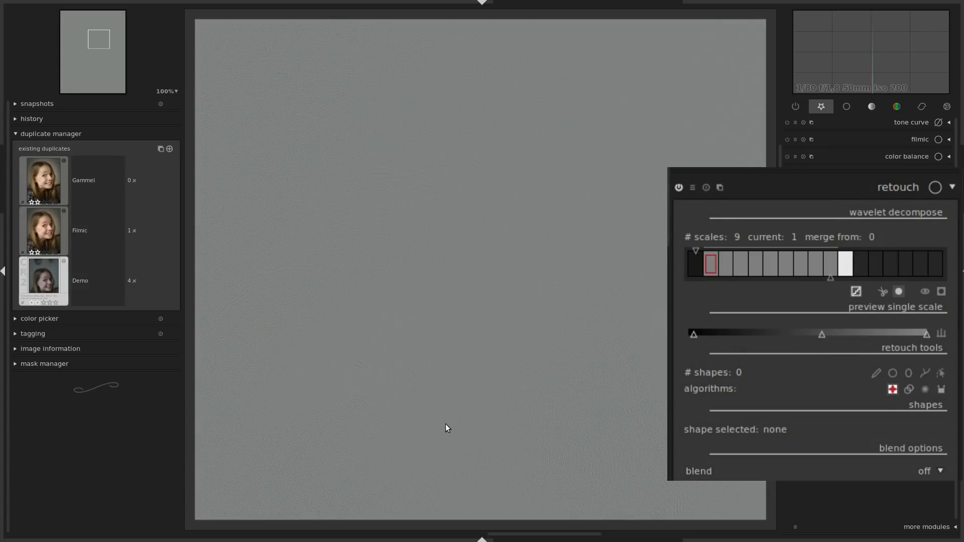
Preview wavelet scales 2 to 6 one after another to examine the detail on each.
click(724, 265)
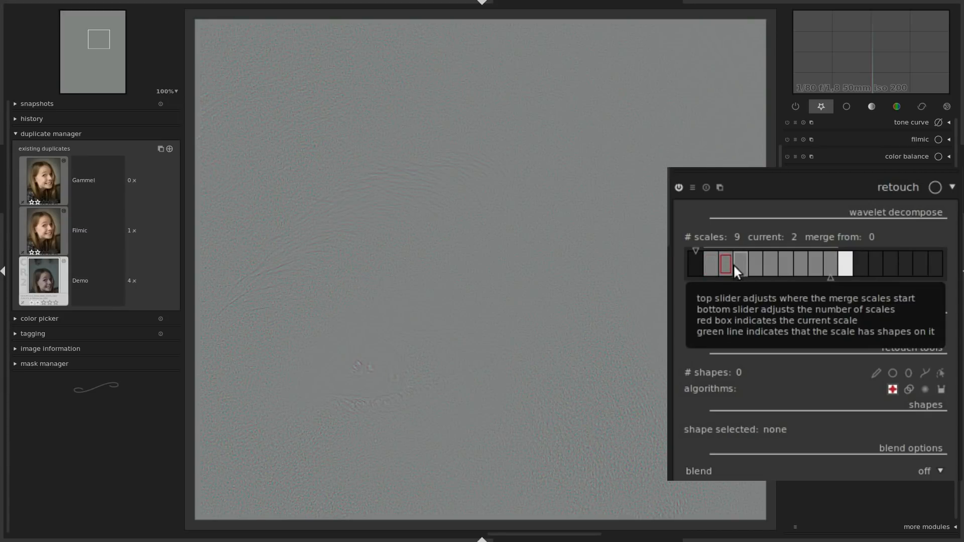
click(741, 265)
click(756, 265)
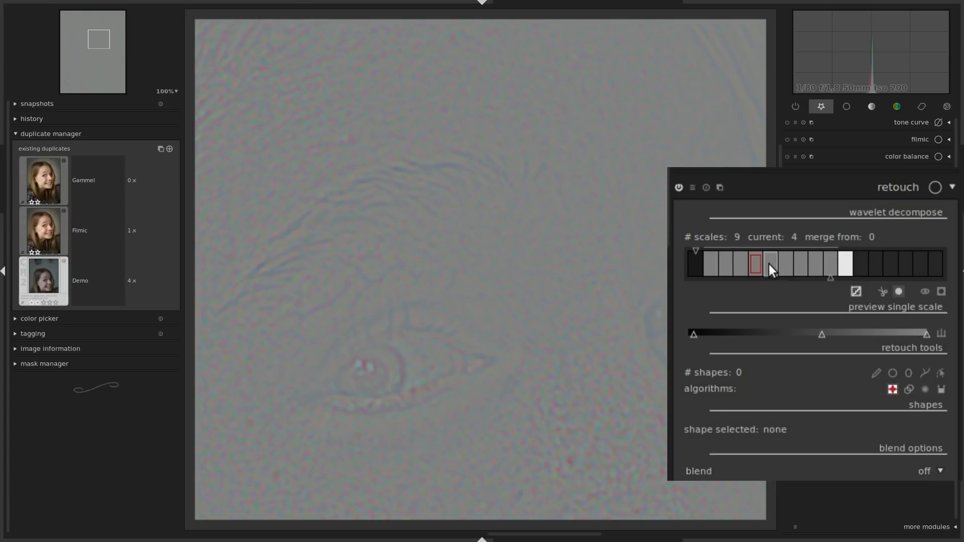
click(769, 264)
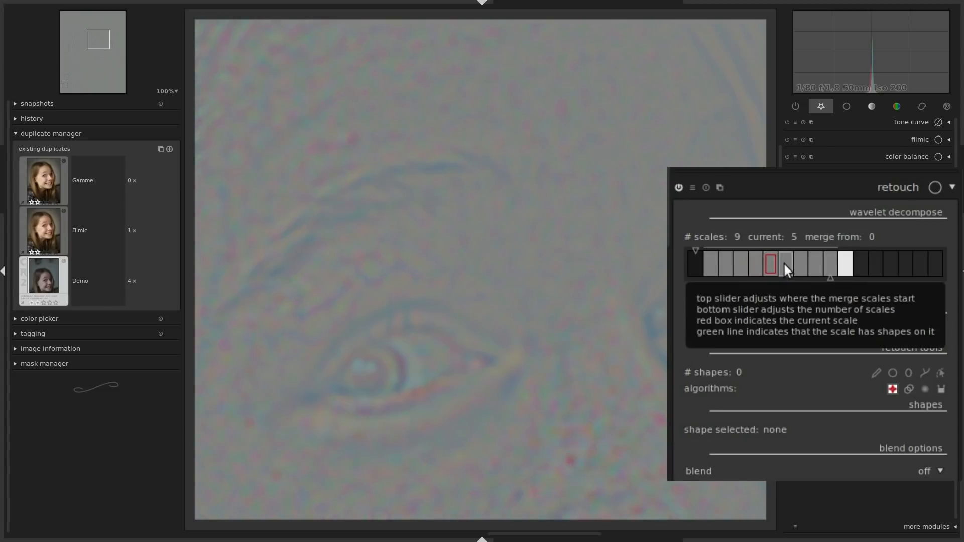
click(785, 264)
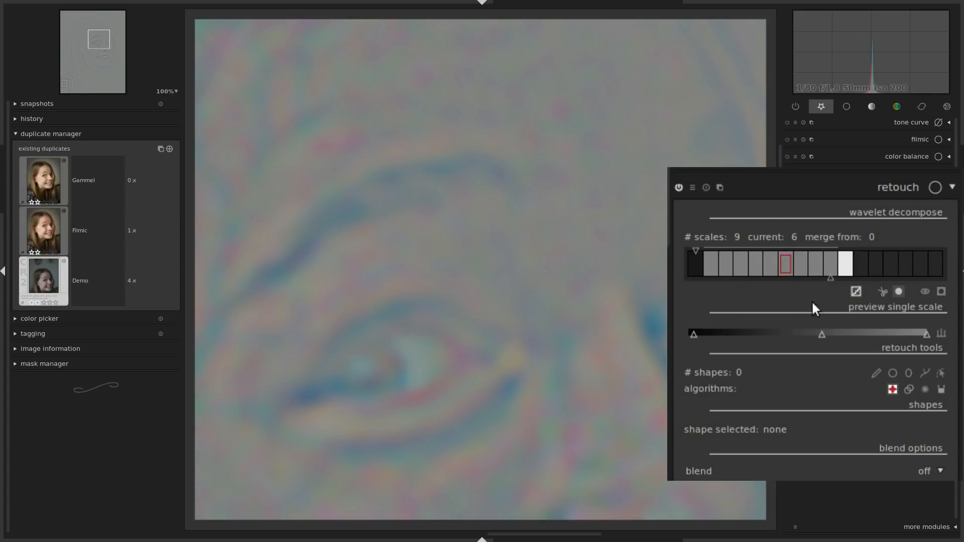
Examine the residual image at scale 10 in the wavelet preview and return to the normal image display.
click(855, 291)
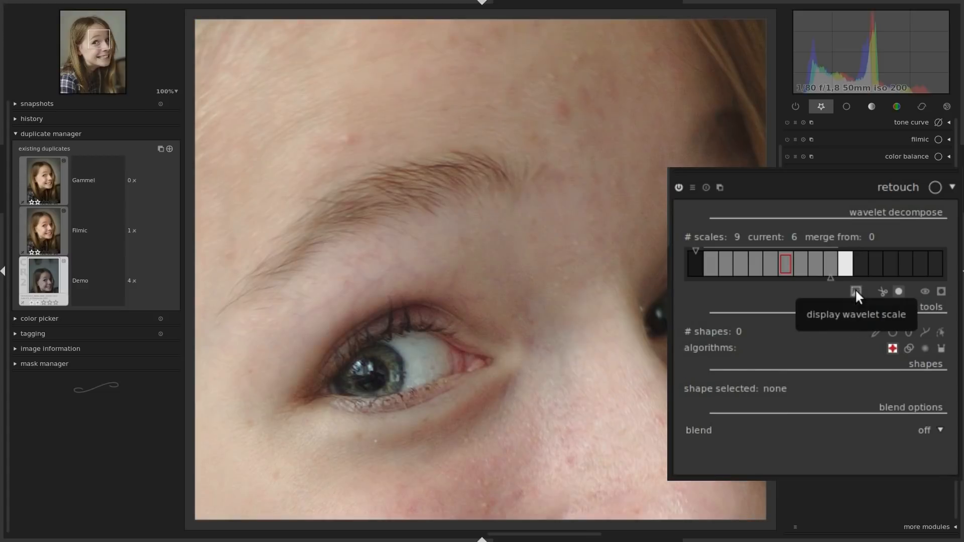
click(846, 263)
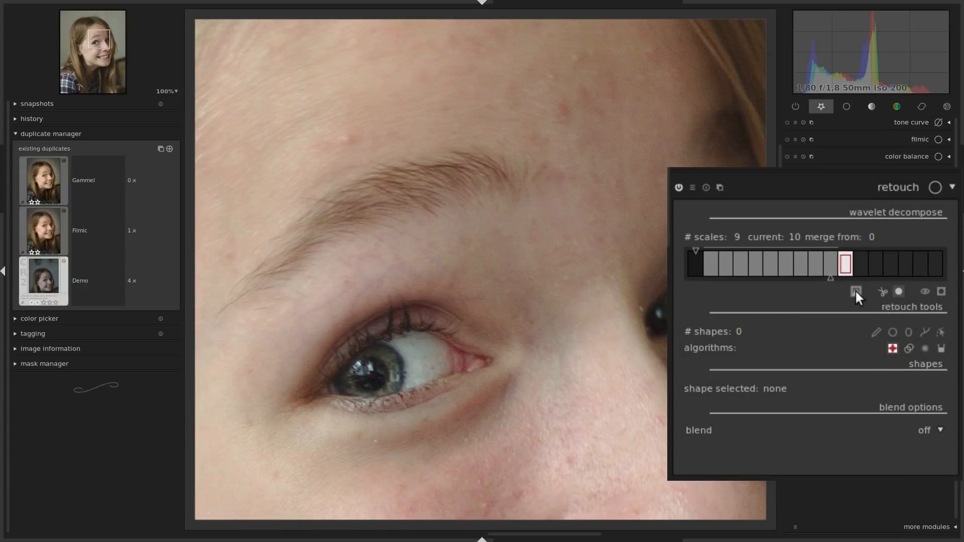
click(855, 290)
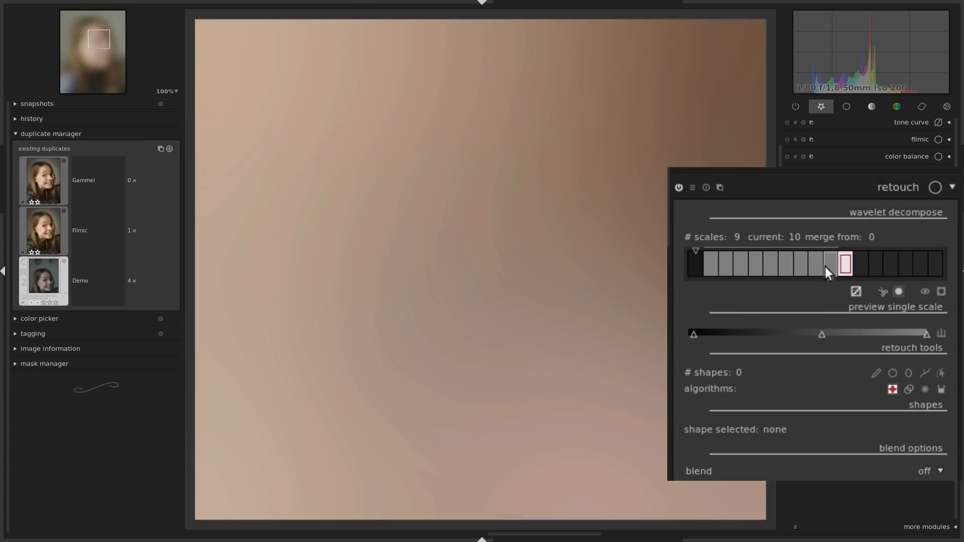
click(855, 290)
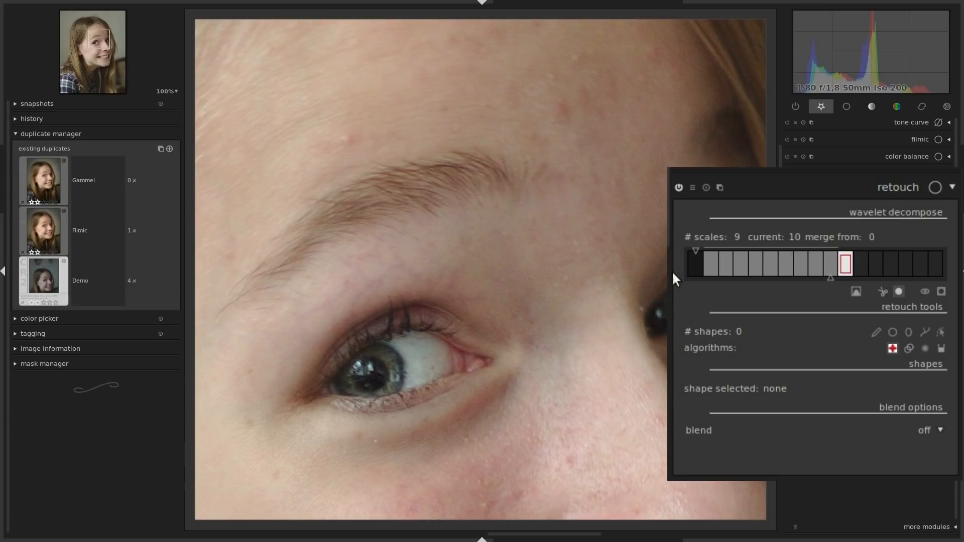
Select wavelet scale 4 and the circle shape, trying the clone and blur algorithms before returning to heal.
click(755, 263)
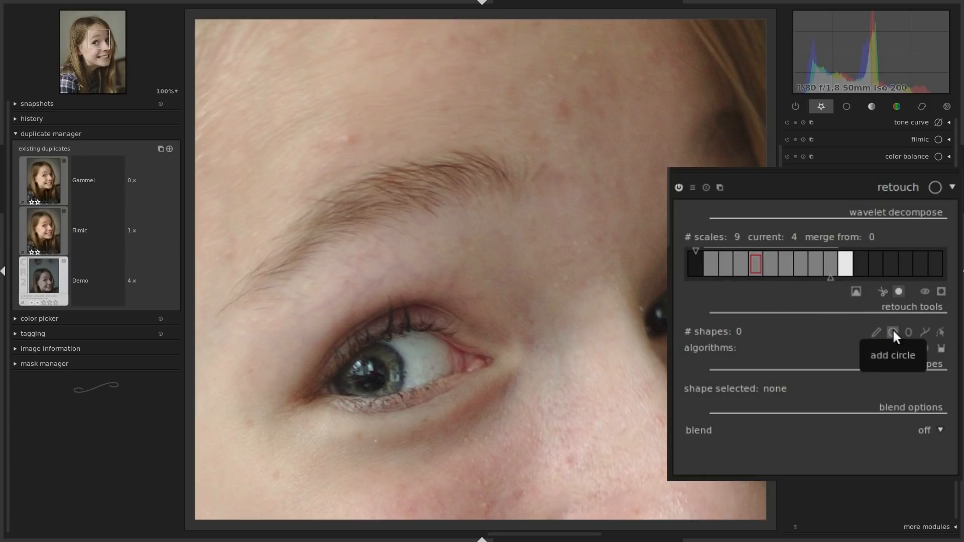
click(894, 332)
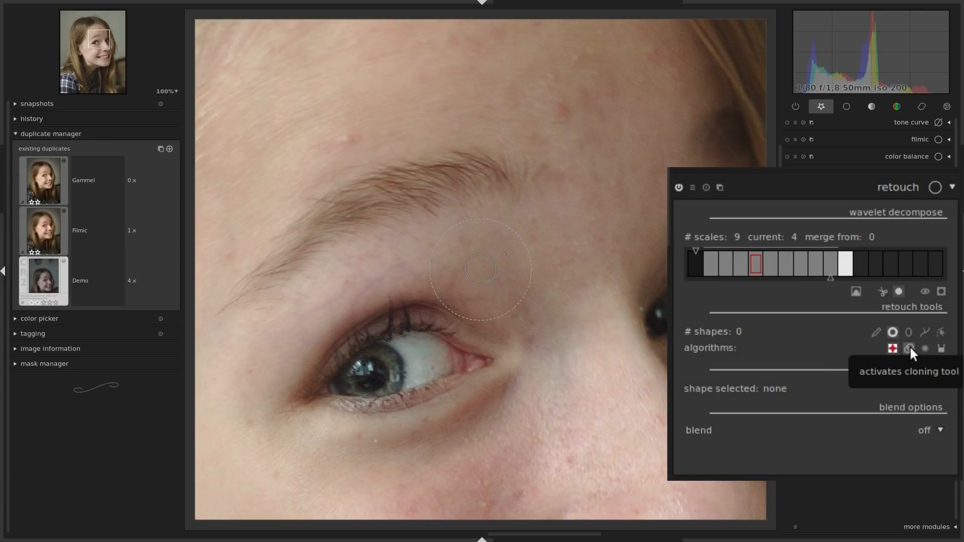
click(909, 347)
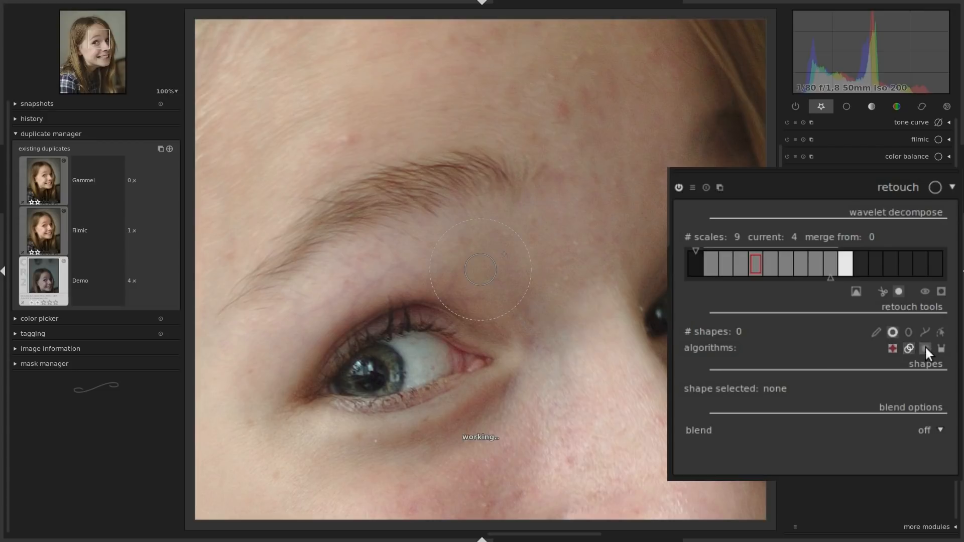
click(923, 346)
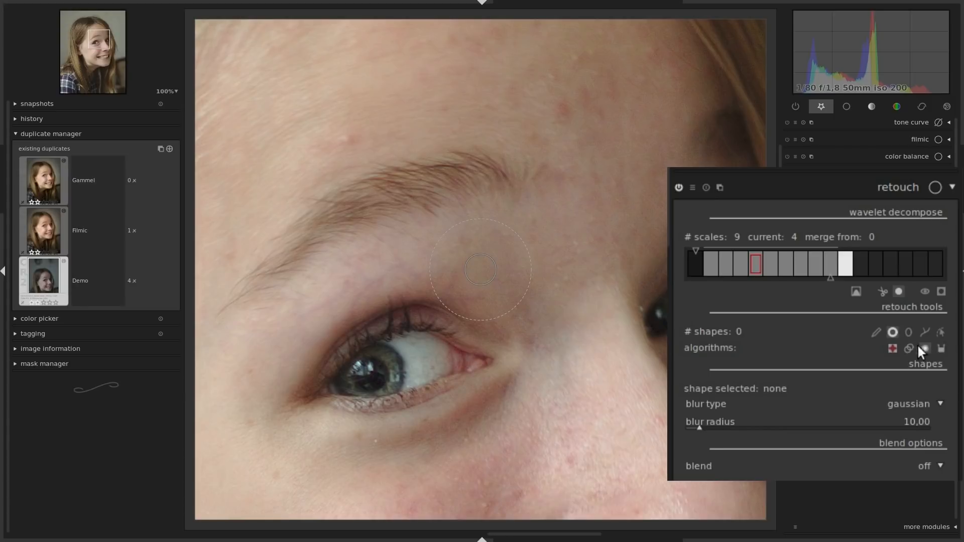
click(891, 347)
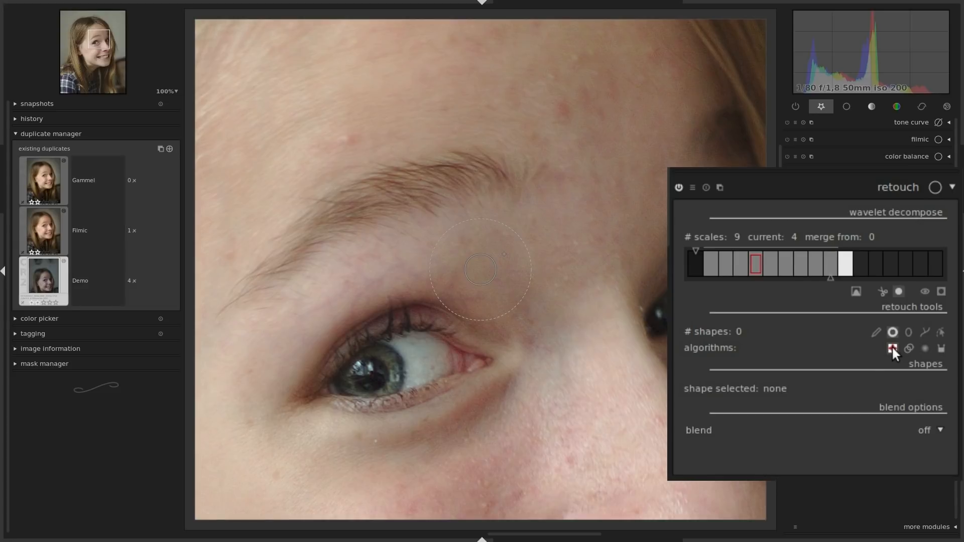
Heal the small blemish above the eyebrow with a circle on scale 4, hide the shape and compare with retouch off and on.
click(347, 142)
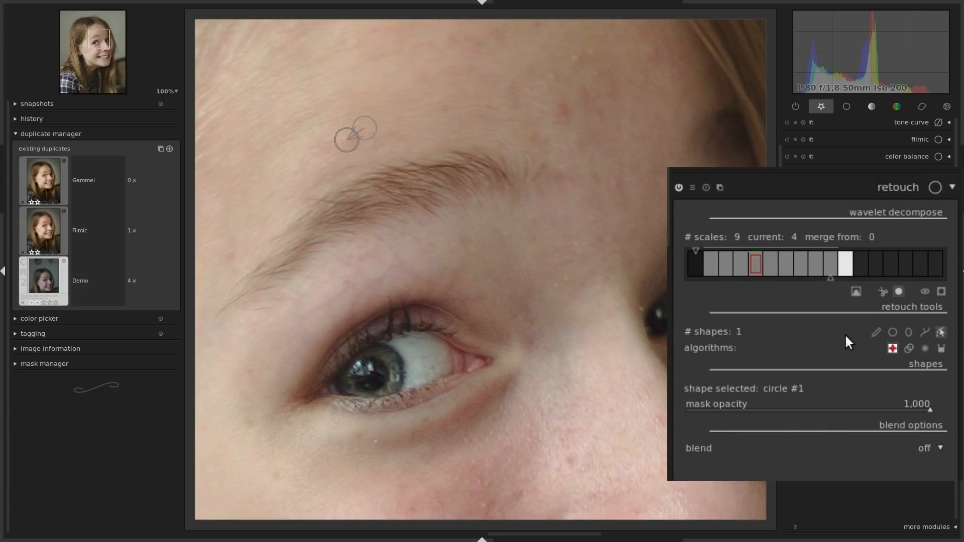
click(940, 331)
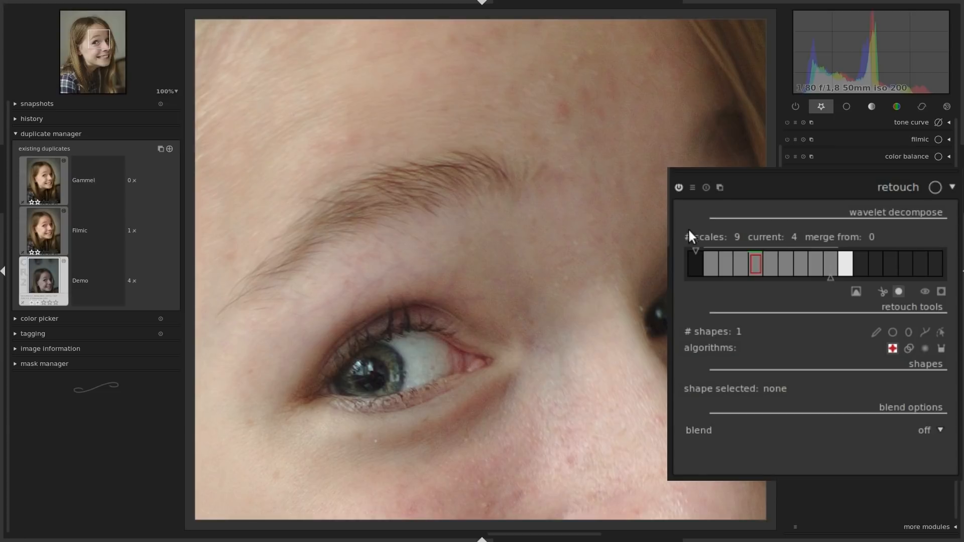
click(679, 187)
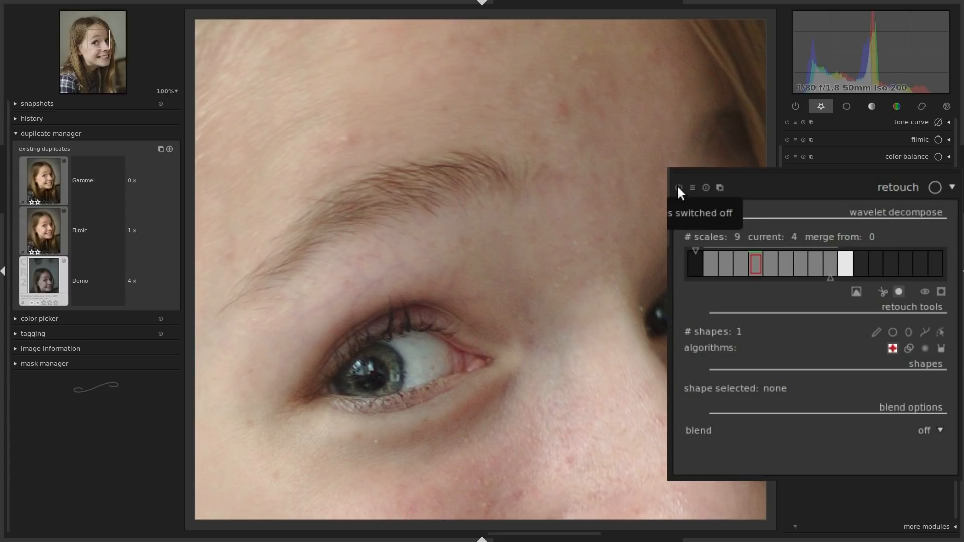
click(679, 188)
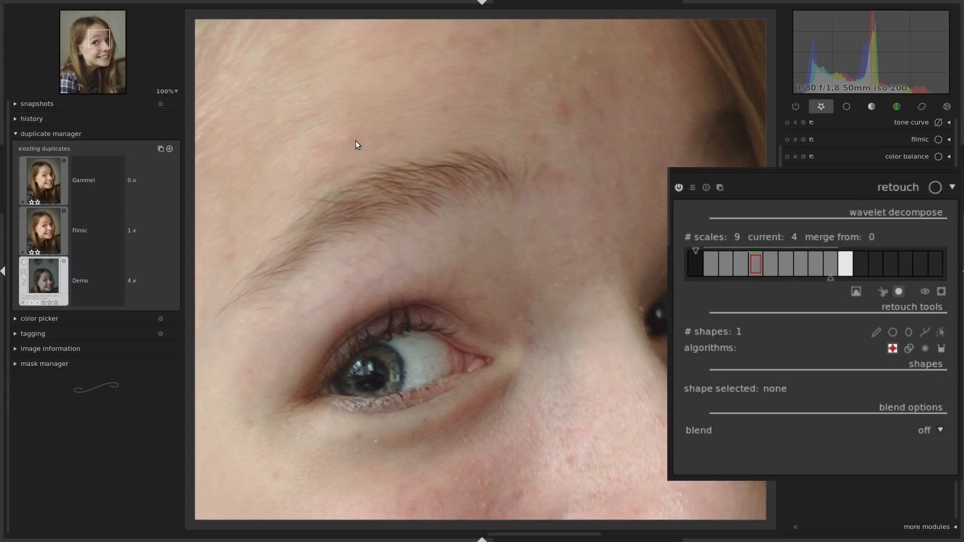
Heal the blemish above the eyebrow with another circle on scale 5 and hide the shapes.
click(772, 264)
click(348, 140)
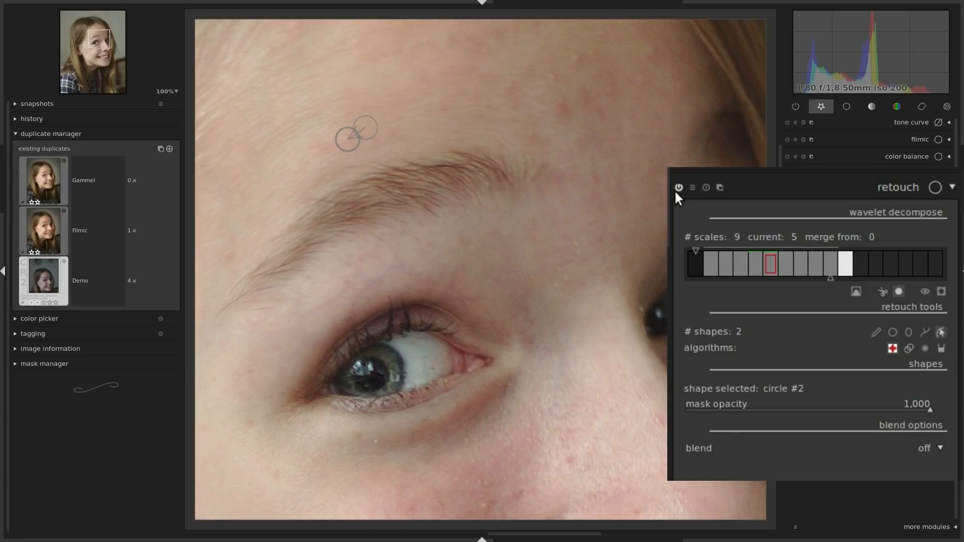
click(942, 329)
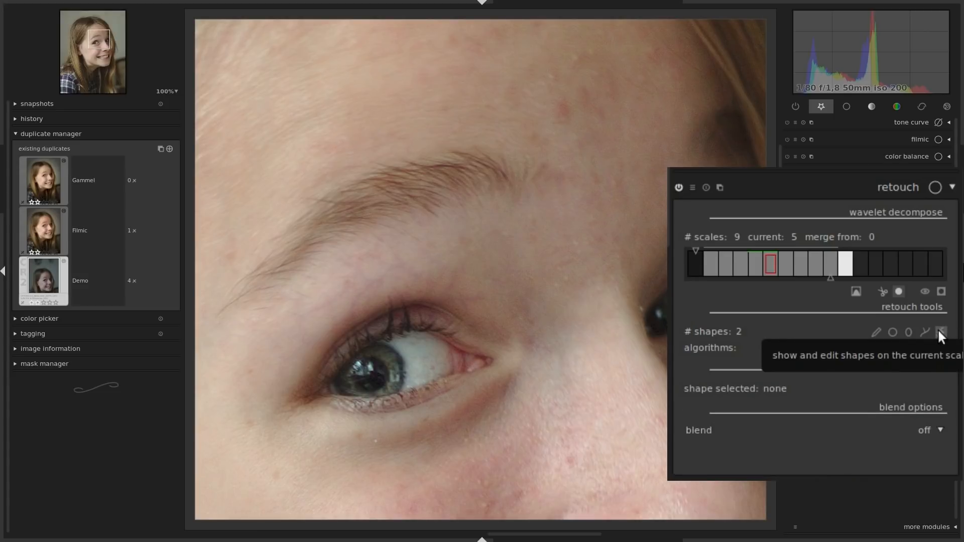
Heal the reddish spot on the upper forehead with one circle on scale 5 and another on scale 6.
click(893, 333)
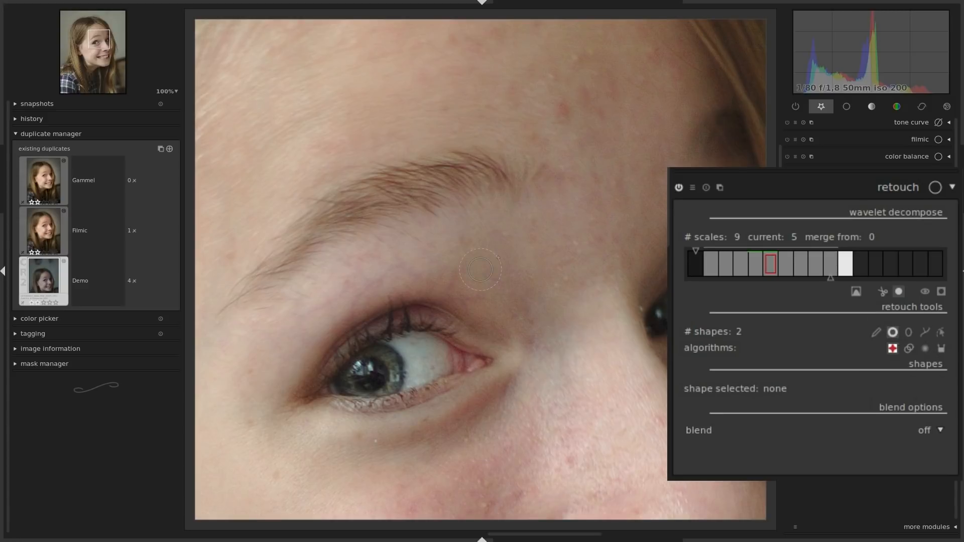
click(561, 109)
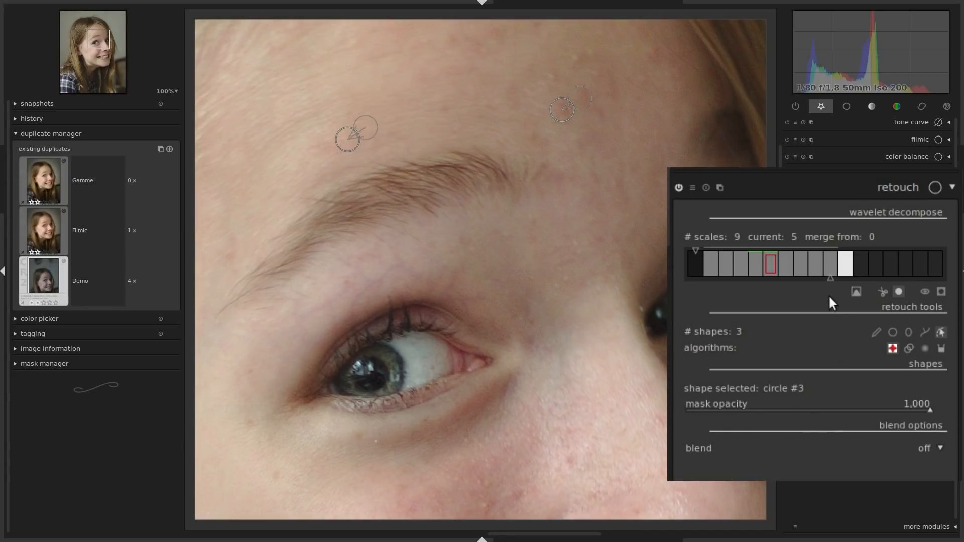
click(784, 263)
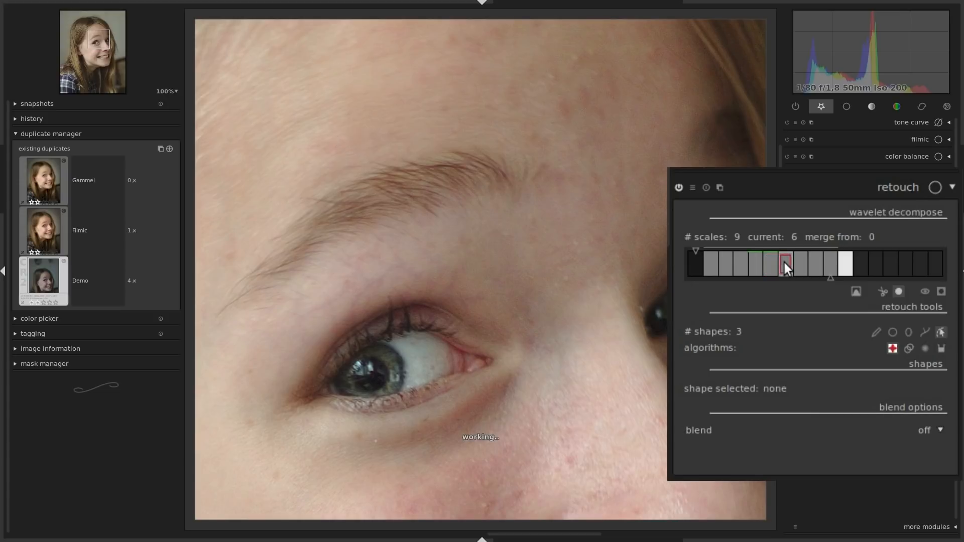
click(891, 331)
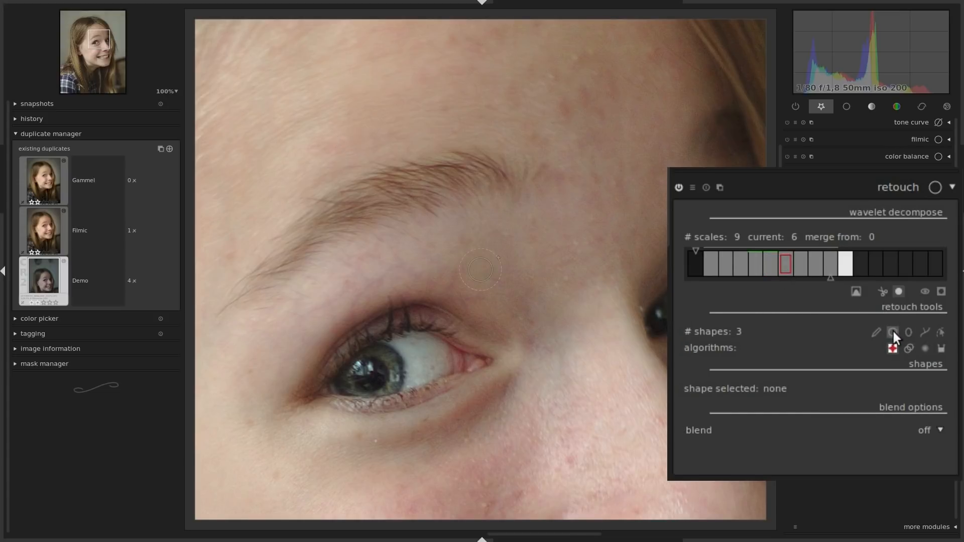
click(563, 109)
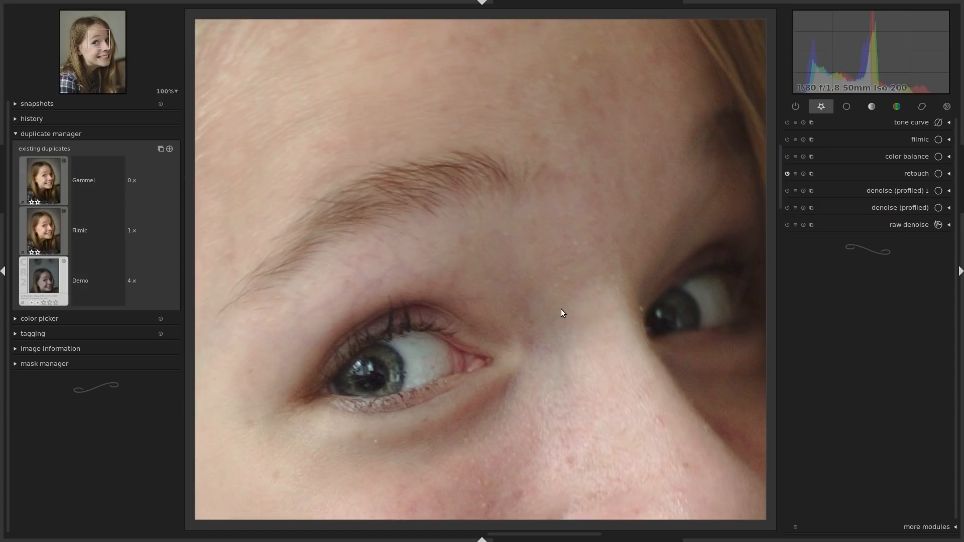
Open the color balance module and set its mode to lift, gamma, gain (sRGB).
middle_click(562, 309)
middle_click(560, 311)
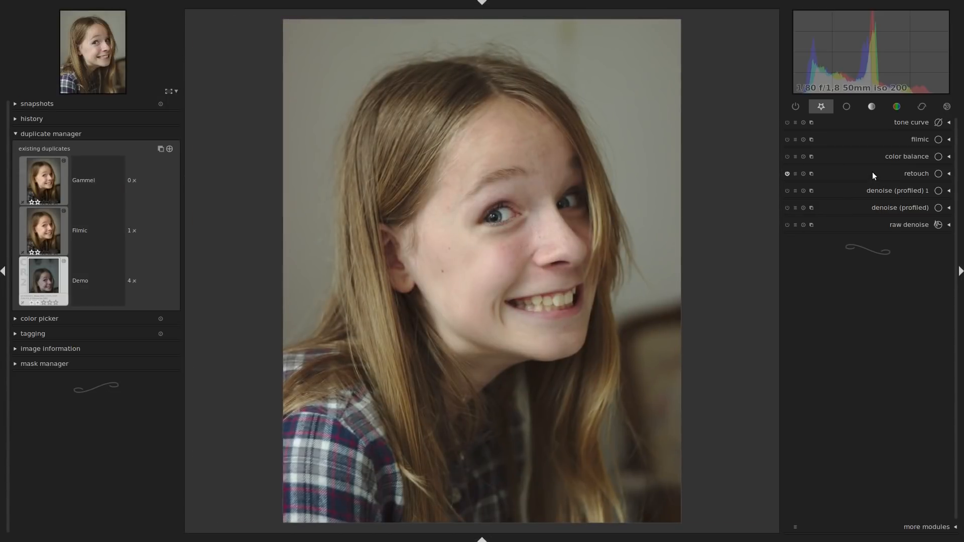
click(894, 156)
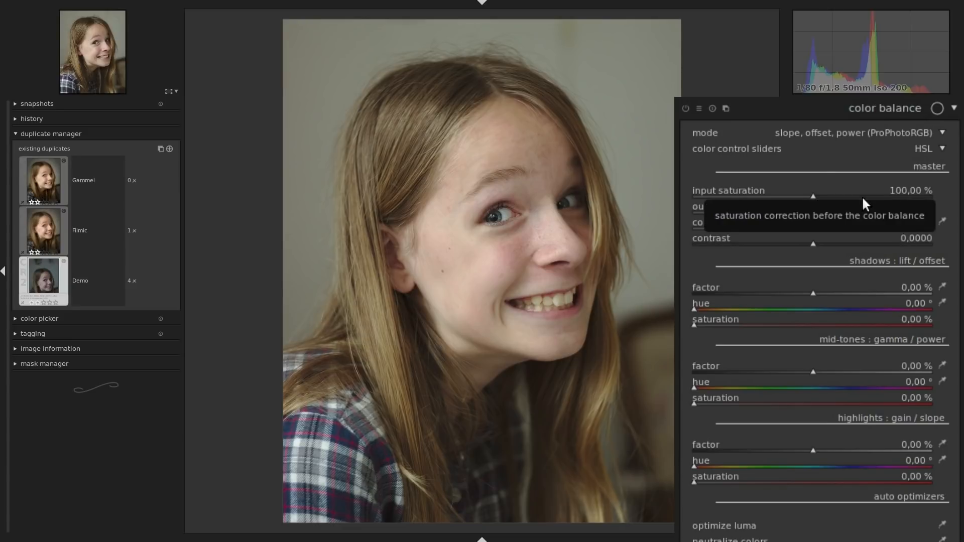
click(884, 133)
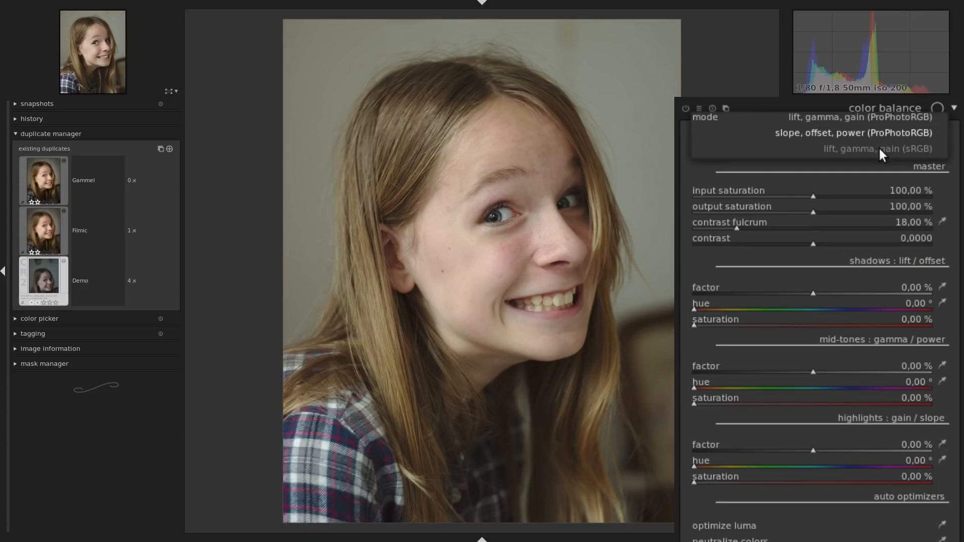
click(878, 147)
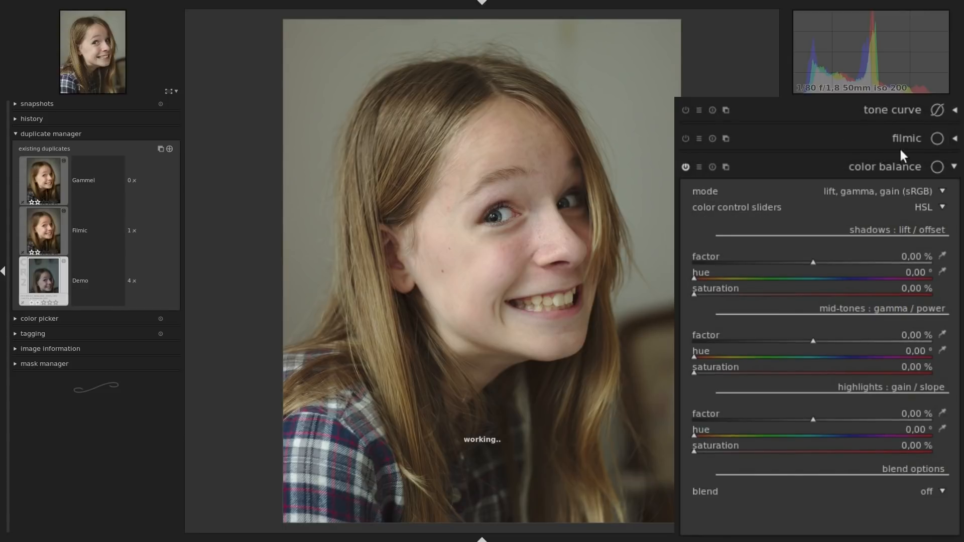
Switch the color control sliders to RGBL, try the highlights red slider and reset it.
click(918, 208)
click(917, 223)
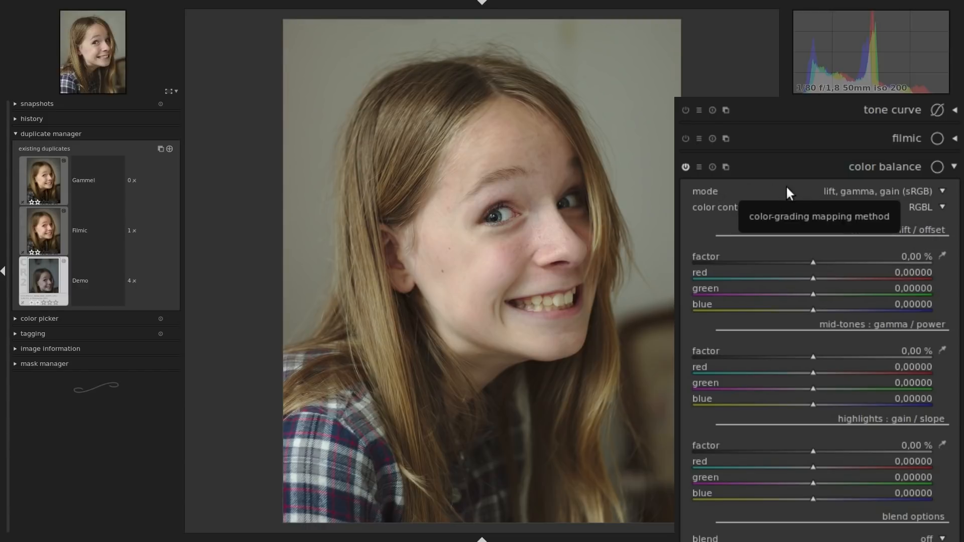
click(919, 208)
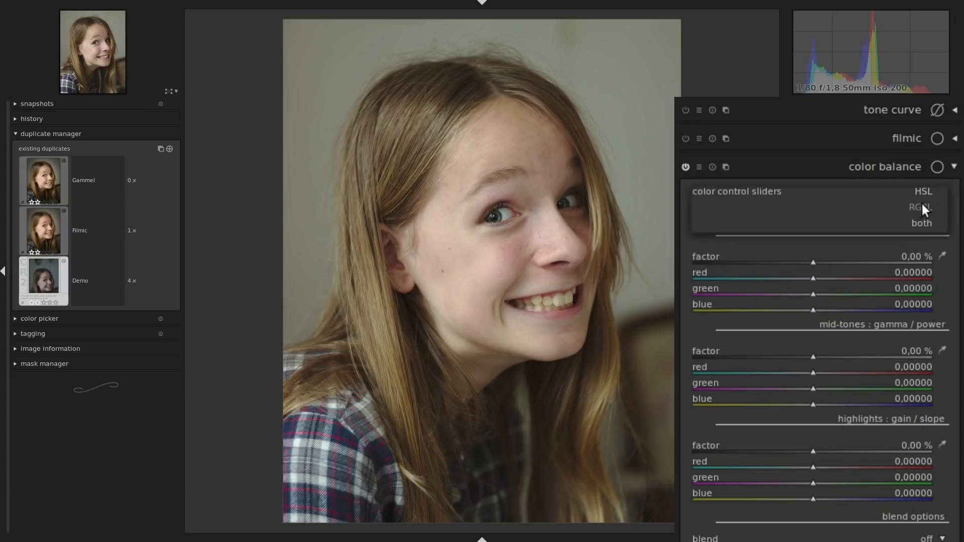
click(914, 207)
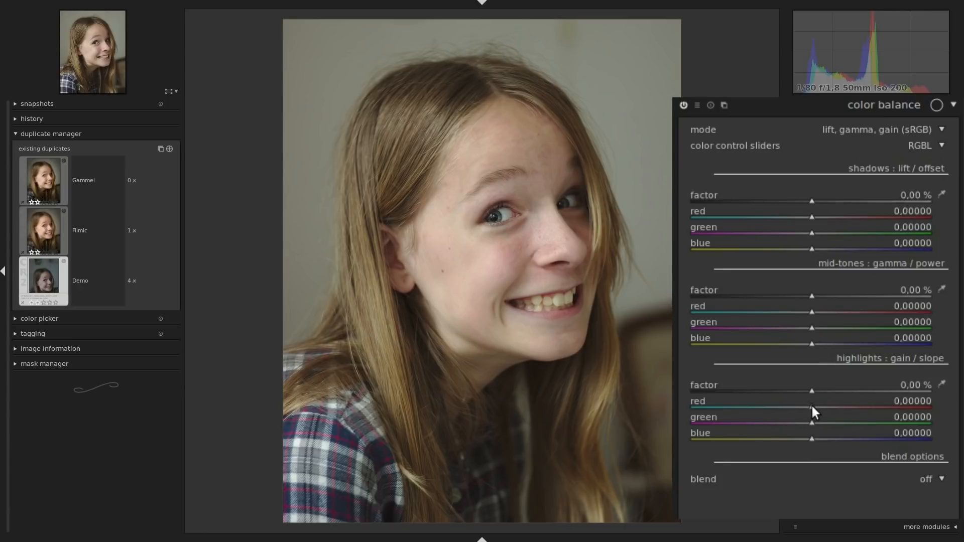
mouse_move(811, 405)
mouse_down()
mouse_move(836, 404)
mouse_move(787, 407)
mouse_move(810, 404)
mouse_up()
double_click(811, 404)
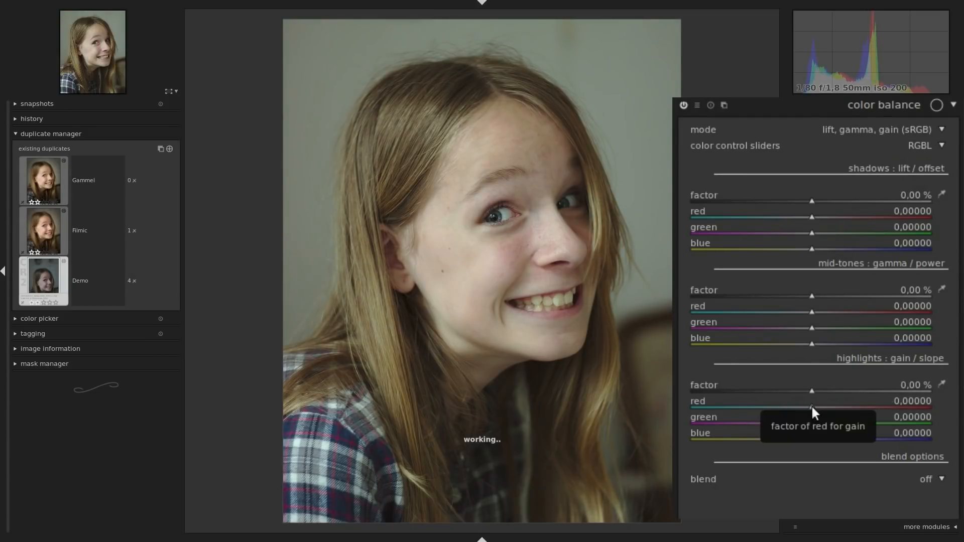
With the color control sliders on HSL, set the highlights hue to about 199,56° and saturation to 12,54 %.
click(920, 144)
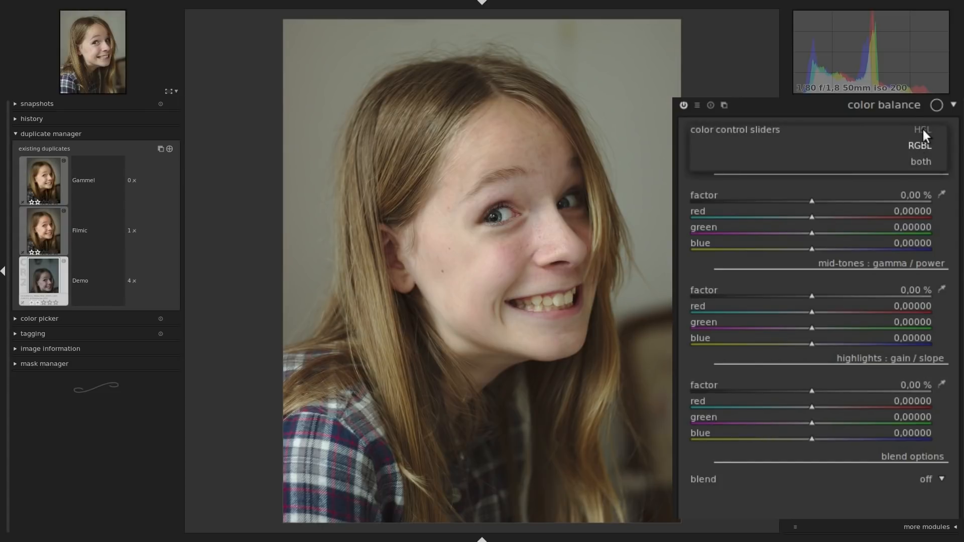
click(921, 130)
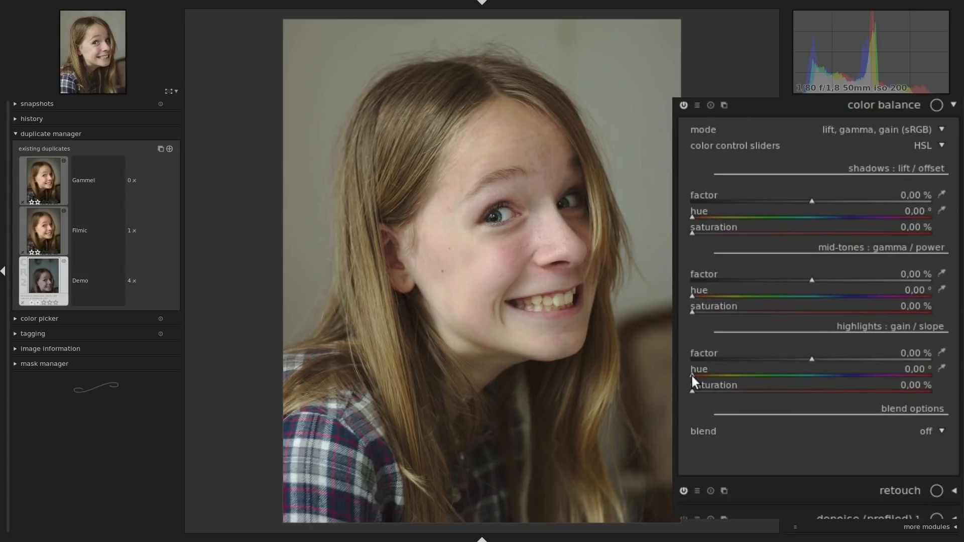
drag(691, 373, 736, 374)
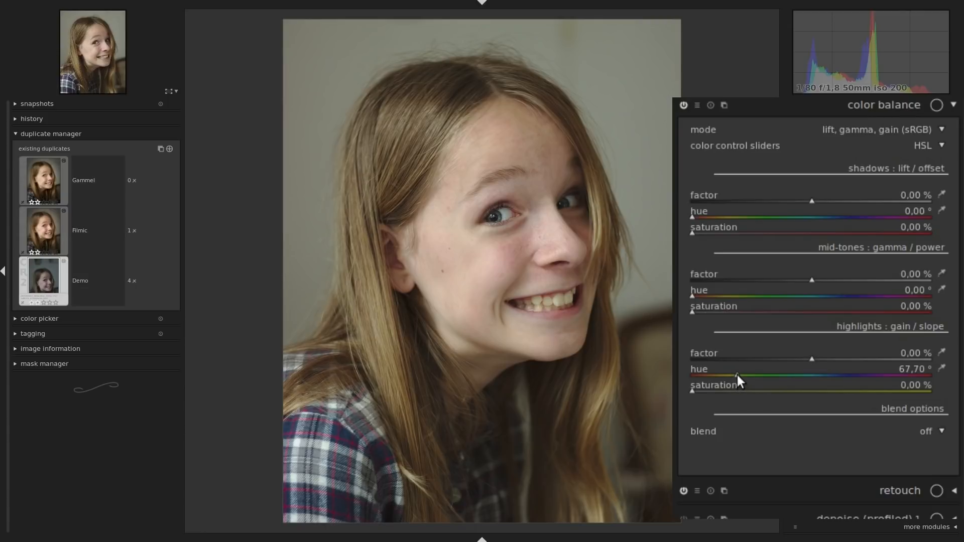
drag(737, 375, 826, 380)
drag(691, 391, 763, 402)
drag(768, 397, 811, 403)
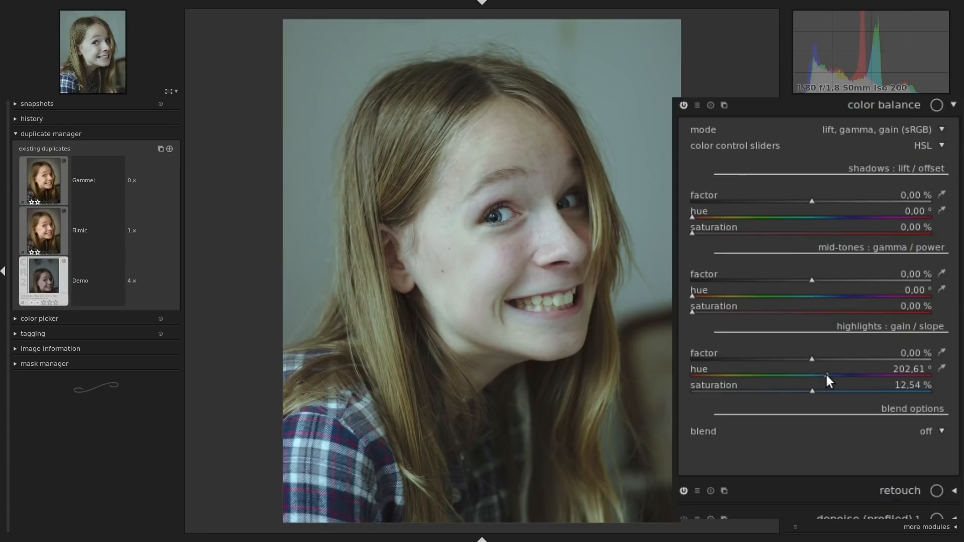
mouse_move(826, 372)
mouse_down()
mouse_move(834, 372)
mouse_move(813, 374)
mouse_move(824, 373)
mouse_up()
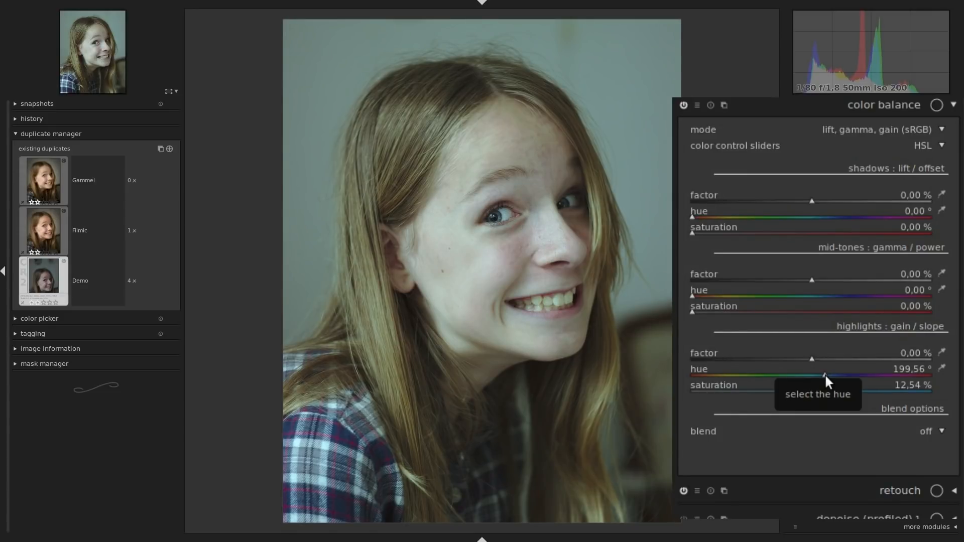
Show both slider sets and compare the lift, gamma, gain modes in ProPhotoRGB and sRGB, ending on ProPhotoRGB.
click(923, 146)
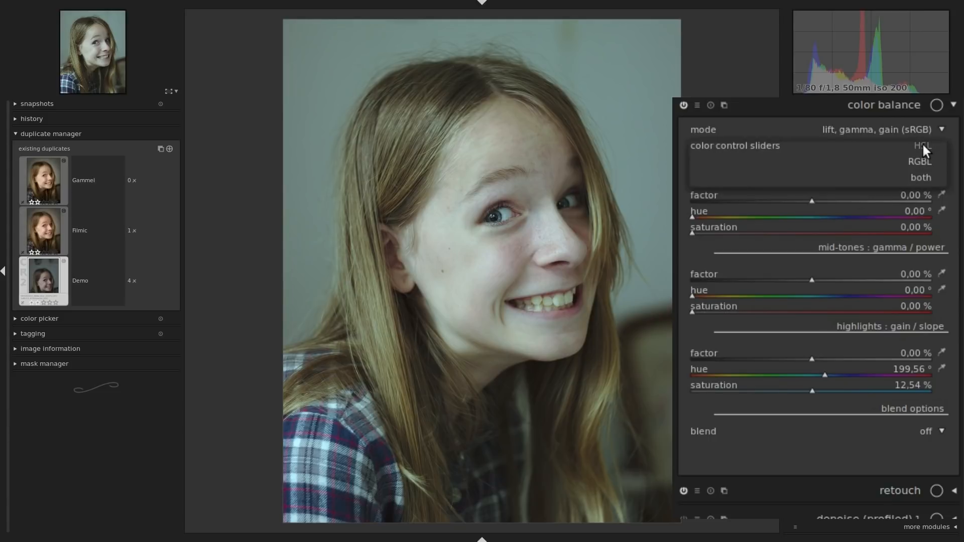
click(918, 178)
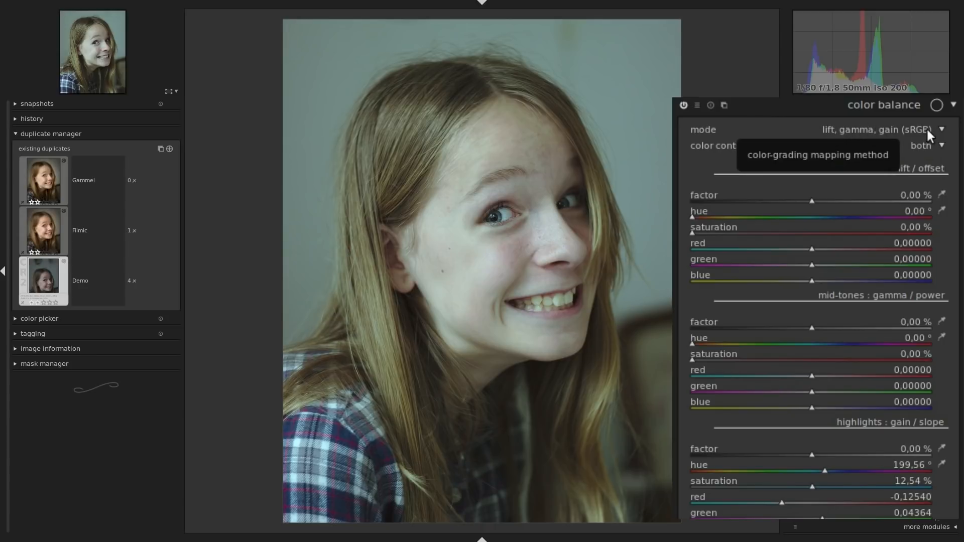
click(890, 132)
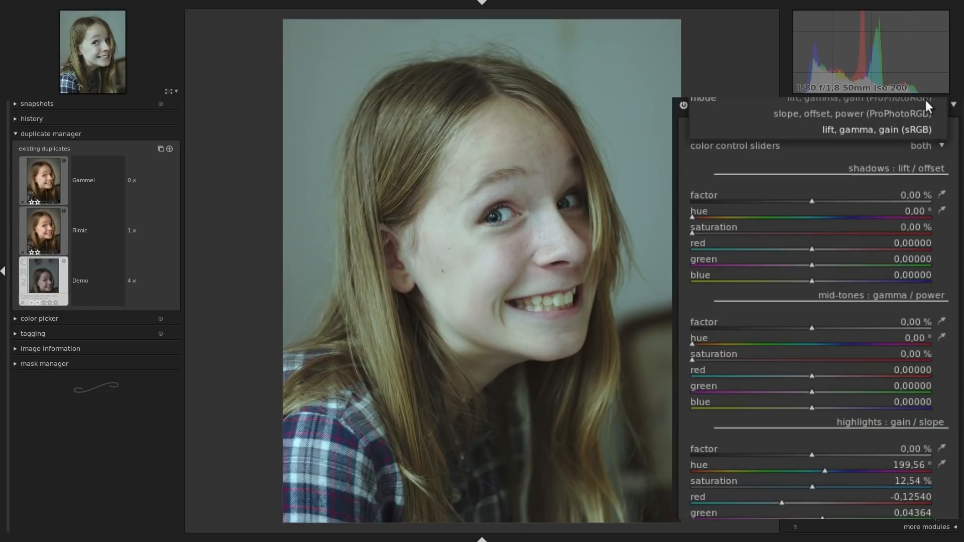
click(871, 99)
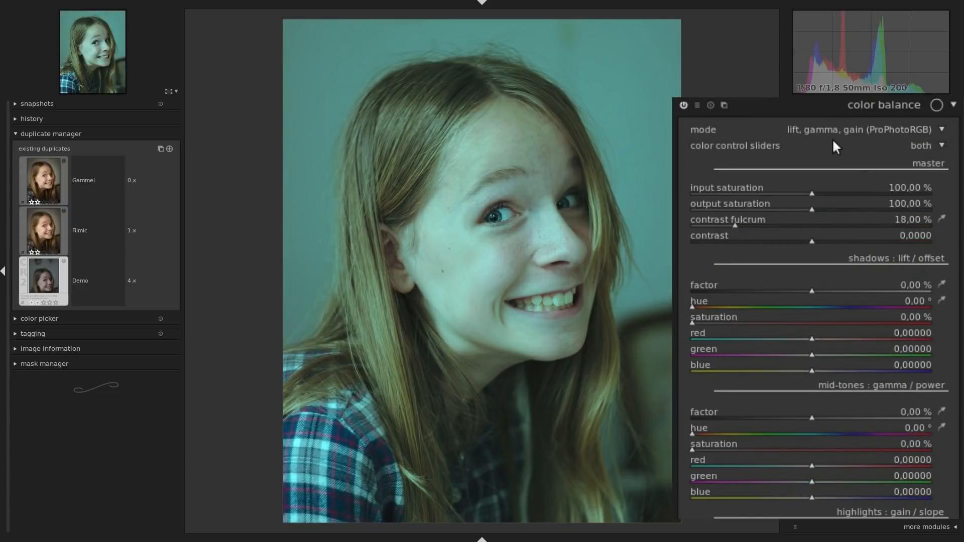
click(884, 135)
click(883, 159)
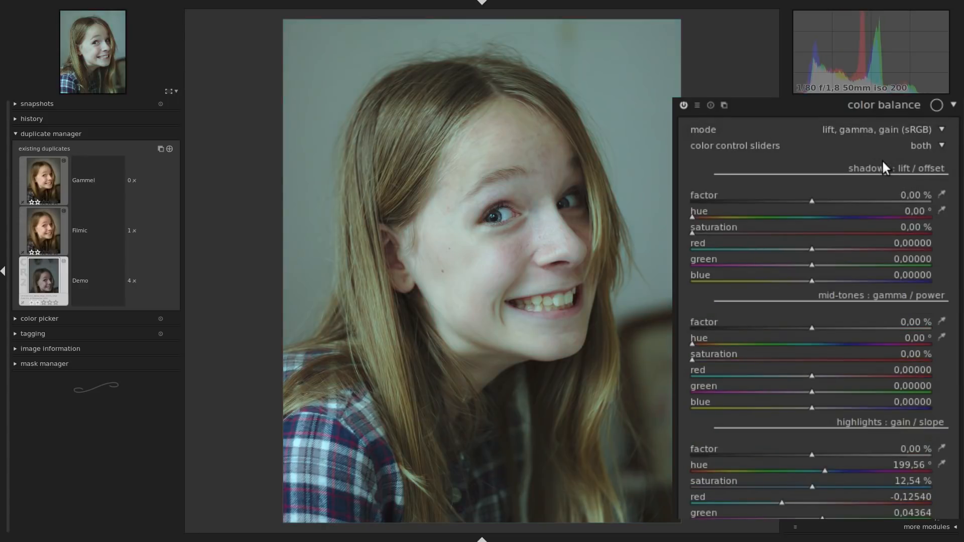
click(869, 128)
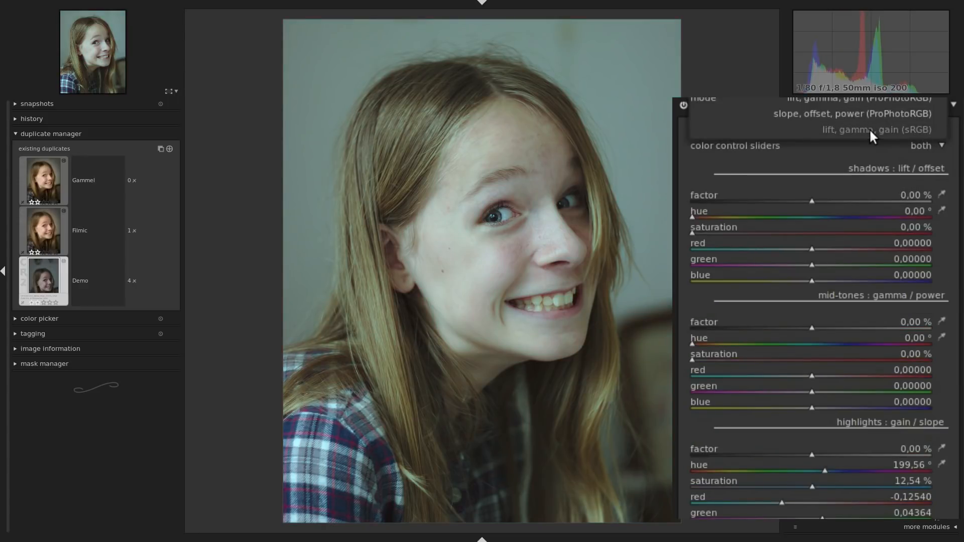
click(877, 95)
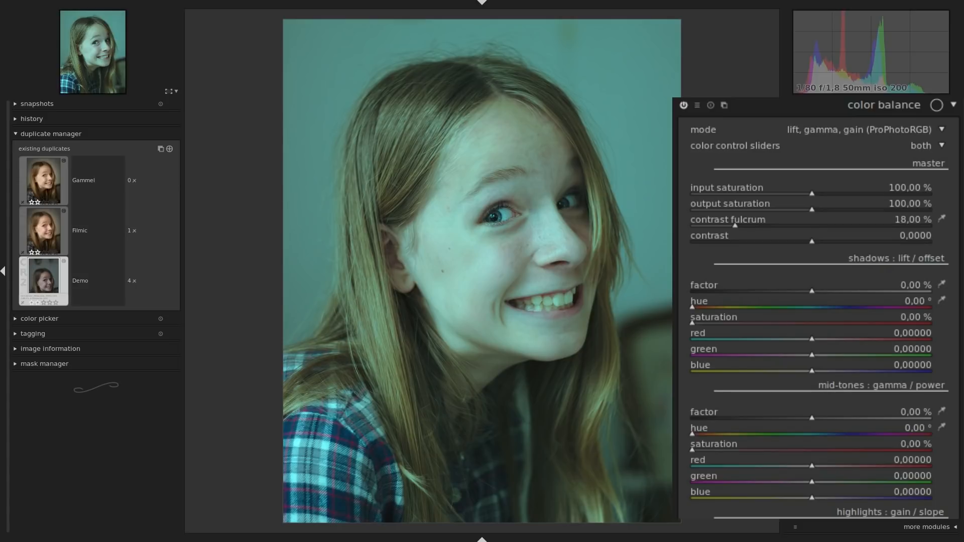
Return the color control sliders to HSL and set the highlights saturation to about 11,77 %.
click(919, 147)
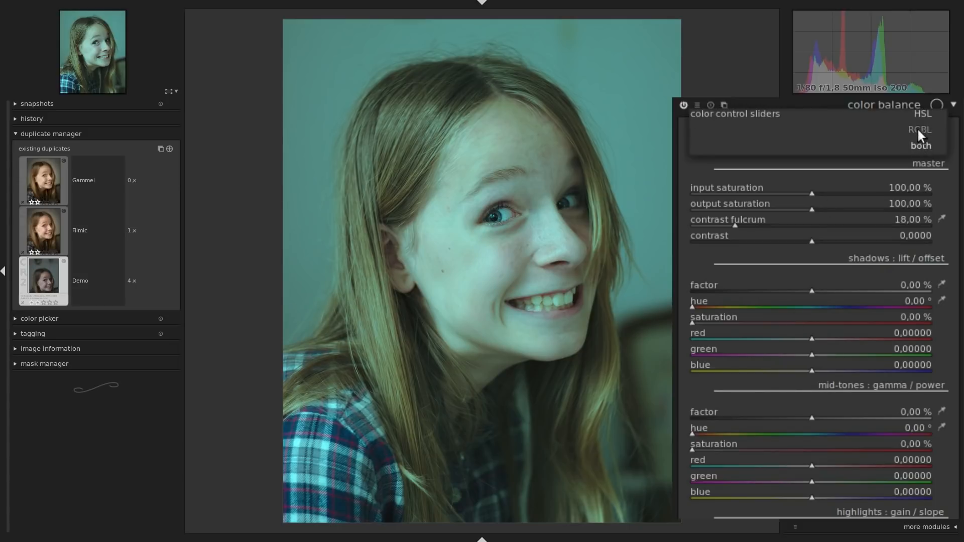
click(922, 112)
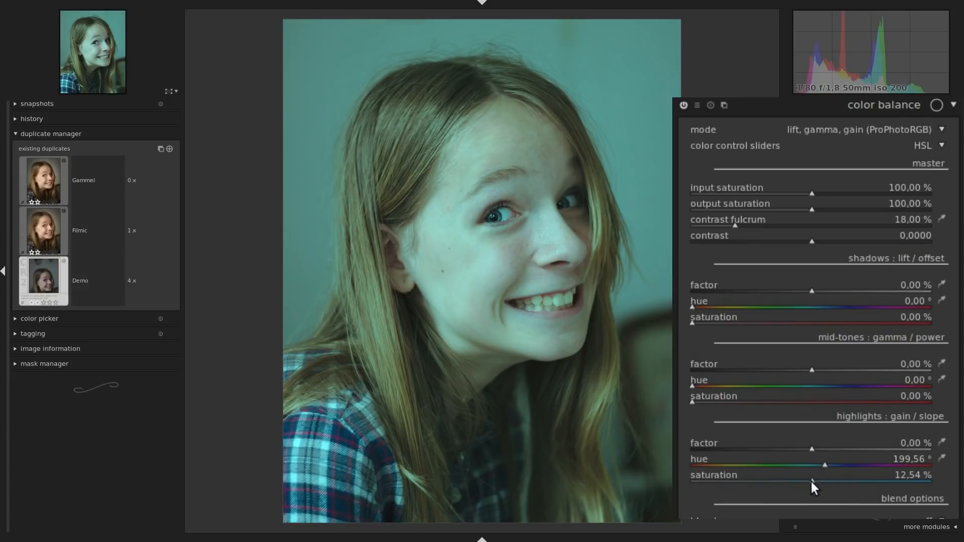
mouse_move(812, 481)
mouse_down()
mouse_move(726, 484)
mouse_move(811, 481)
mouse_move(803, 480)
mouse_up()
Set the color balance mode to slope, offset, power (ProPhotoRGB) and the highlights factor to about 0,29 %.
click(855, 131)
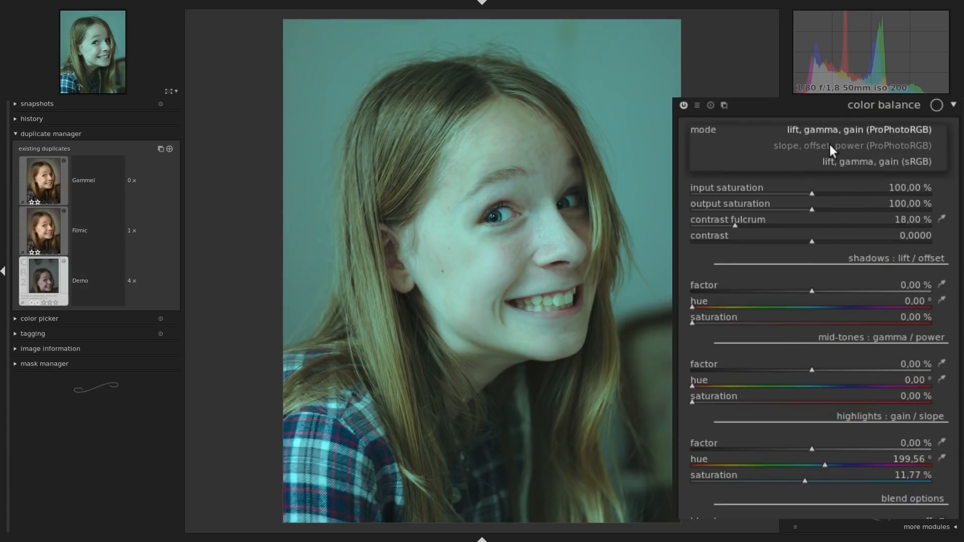
click(860, 146)
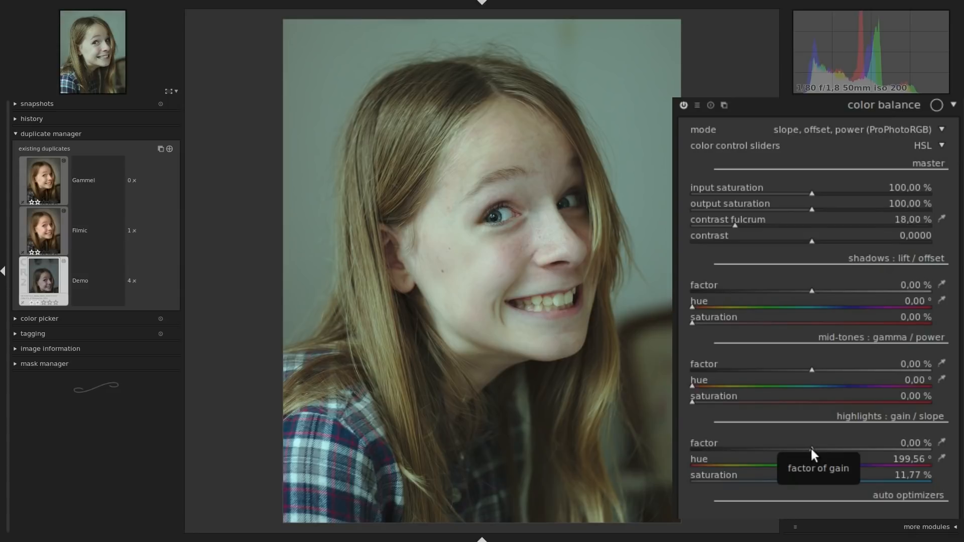
drag(811, 448, 813, 447)
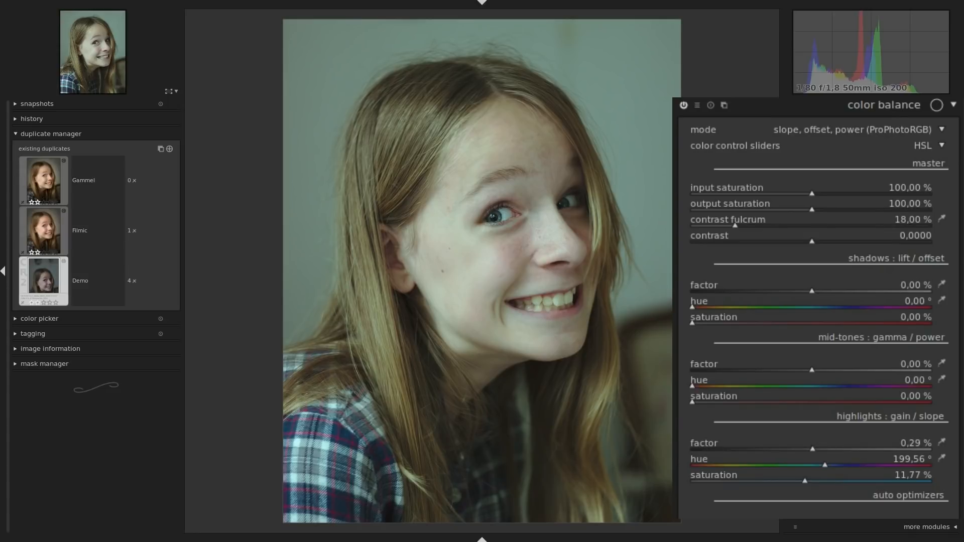
Show the filmstrip, open the plain gray gradient image and switch the histogram to the waveform display.
click(482, 539)
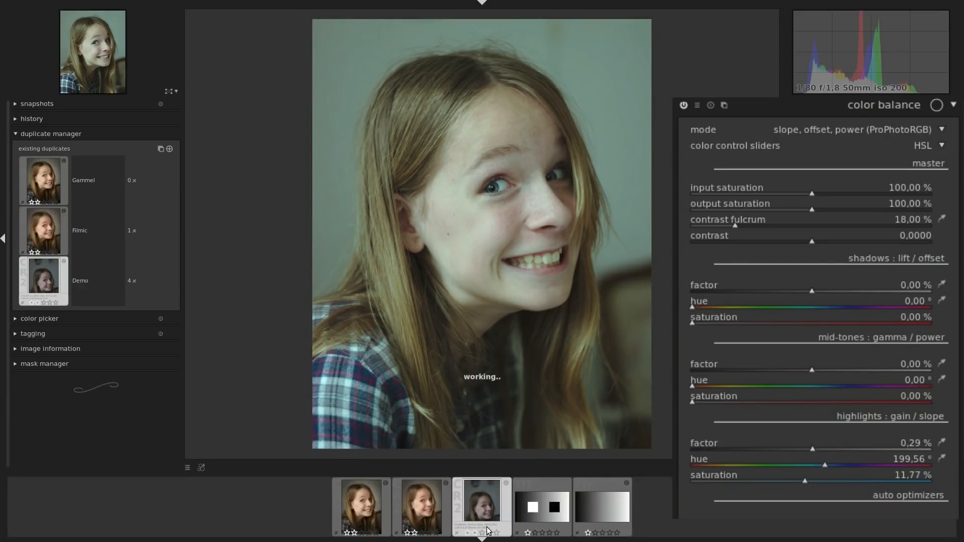
click(598, 504)
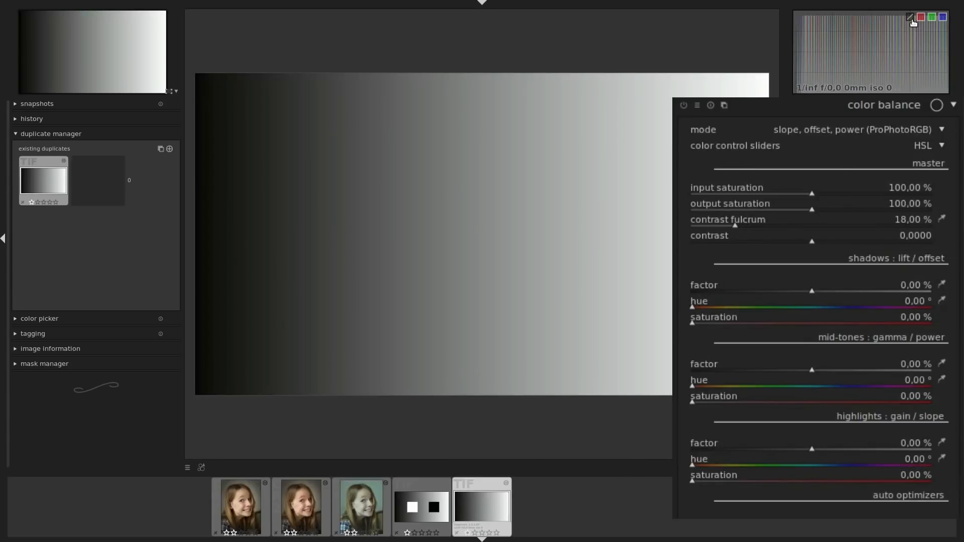
click(911, 18)
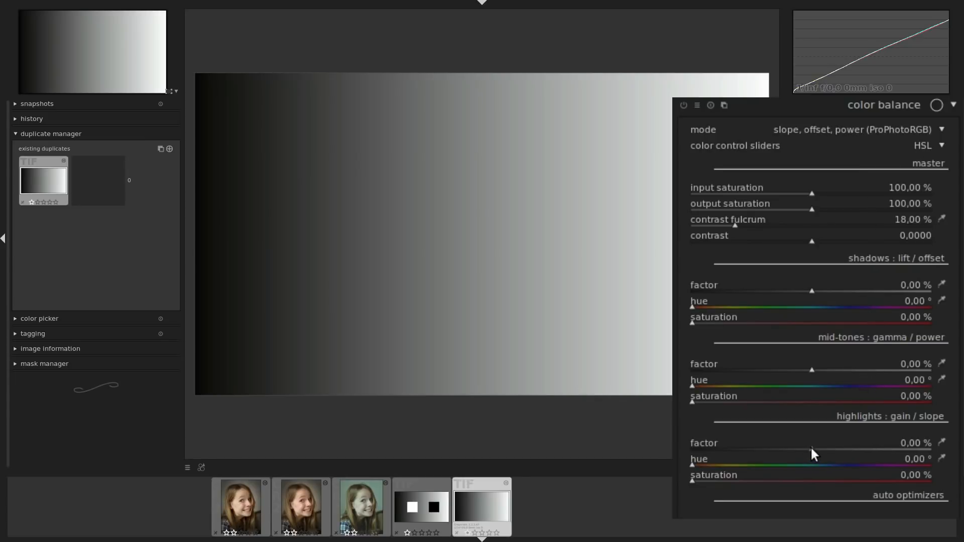
Test a highlights factor of -50,00 % in slope, offset, power mode on the gradient and reset it.
drag(811, 450, 682, 450)
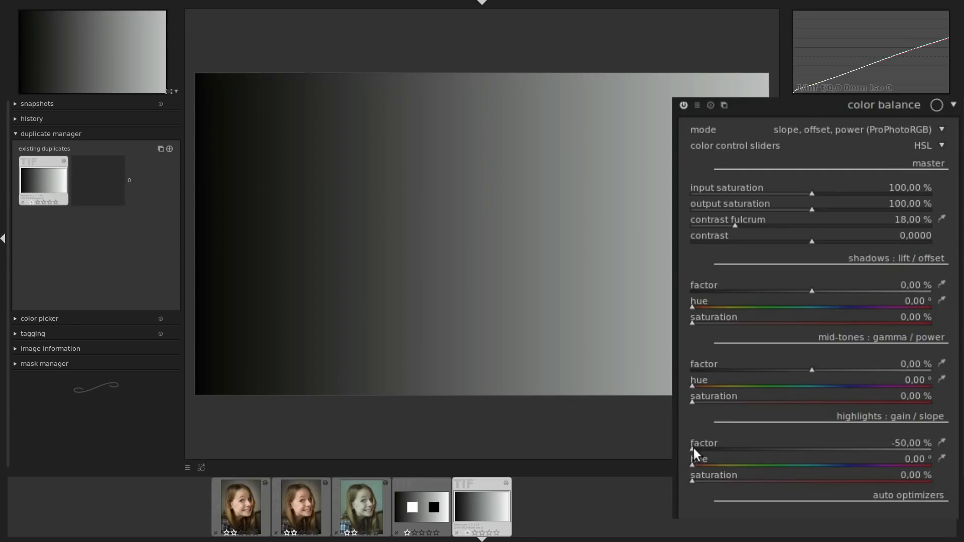
double_click(691, 447)
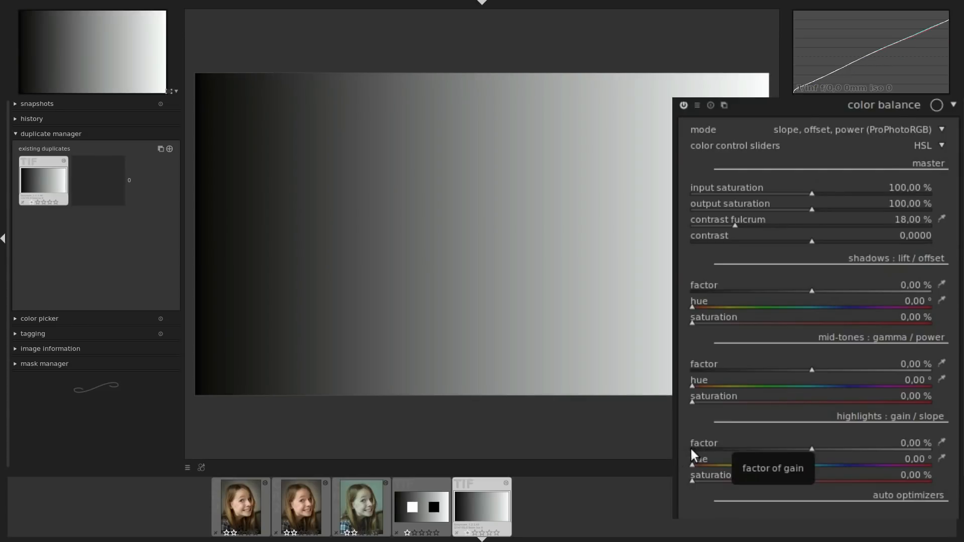
In lift, gamma, gain (ProPhotoRGB) mode, test a factor of -50,00 % on the highlights and on the mid-tones, restoring each to about zero.
click(842, 134)
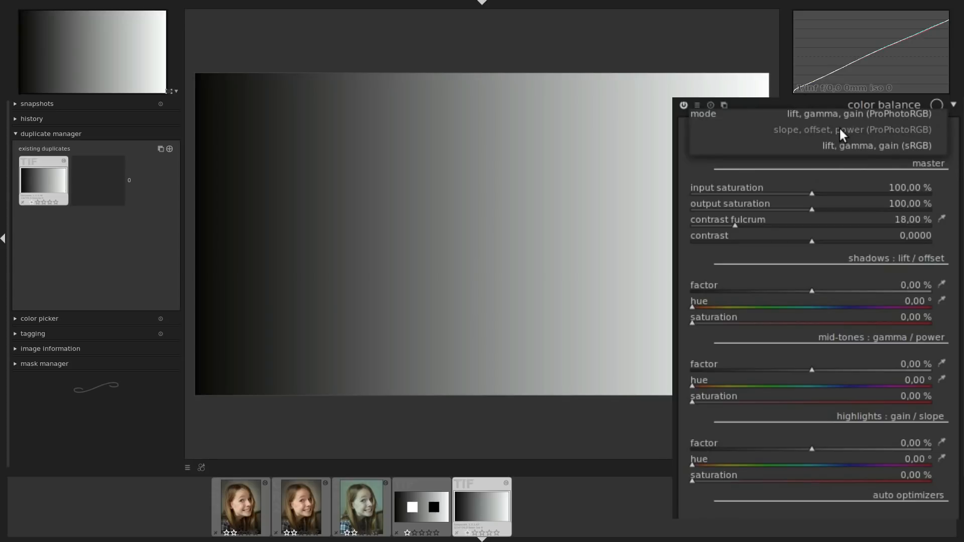
click(842, 113)
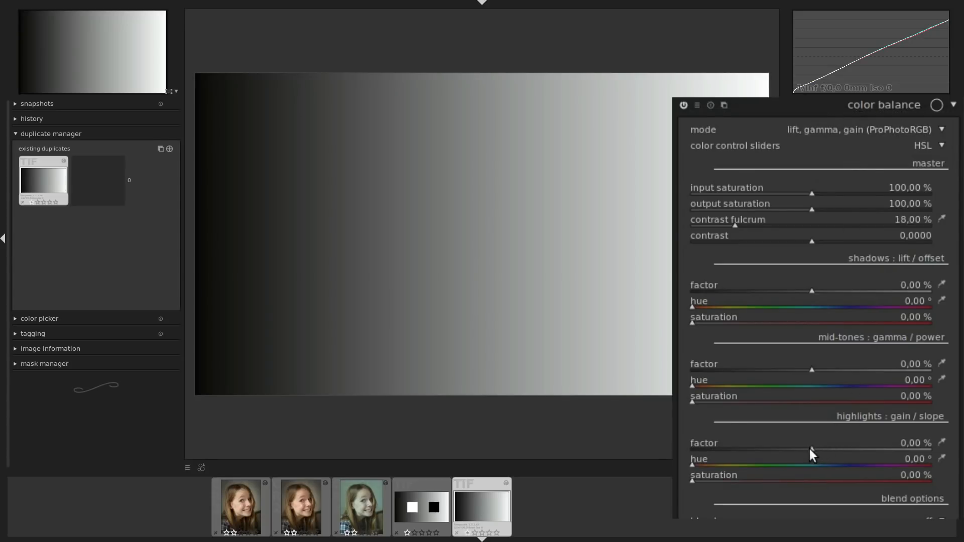
drag(812, 451, 682, 444)
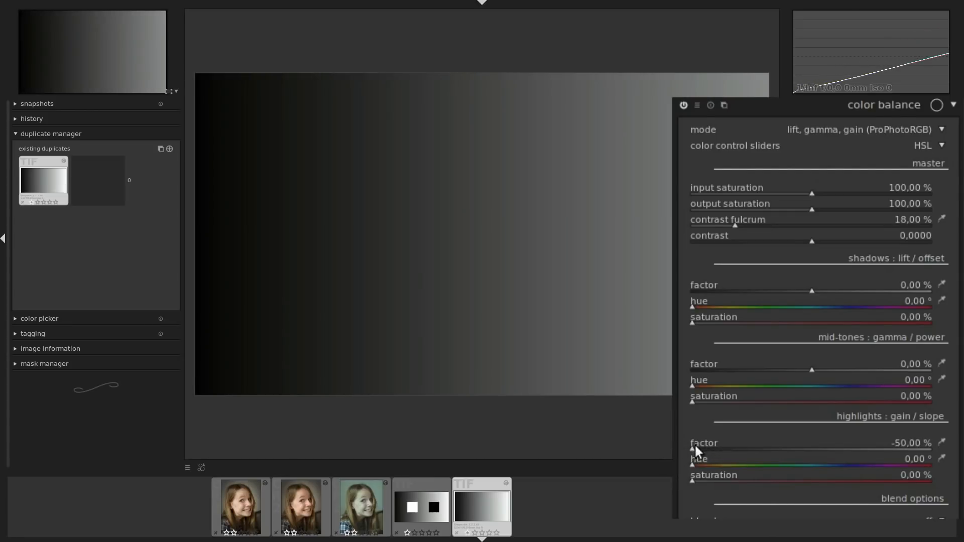
double_click(691, 447)
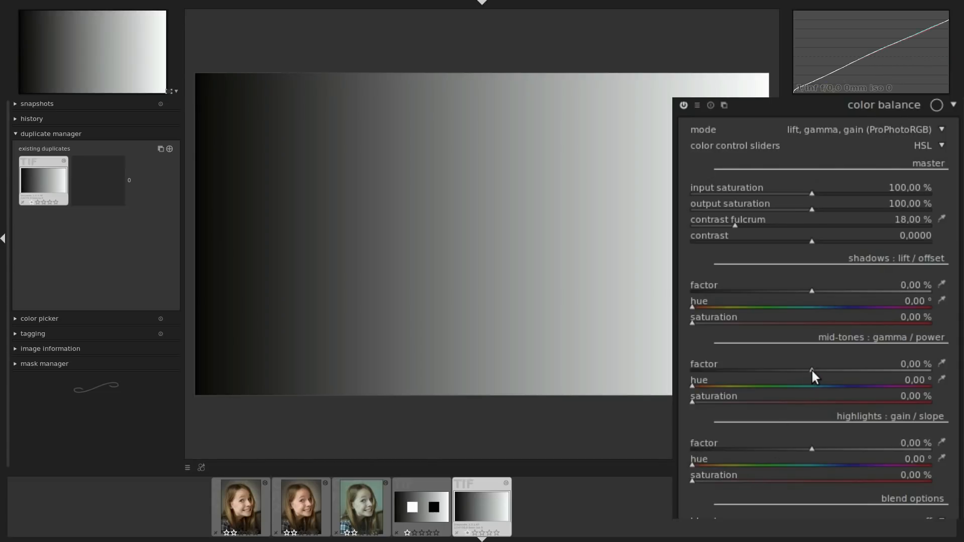
drag(812, 369, 688, 373)
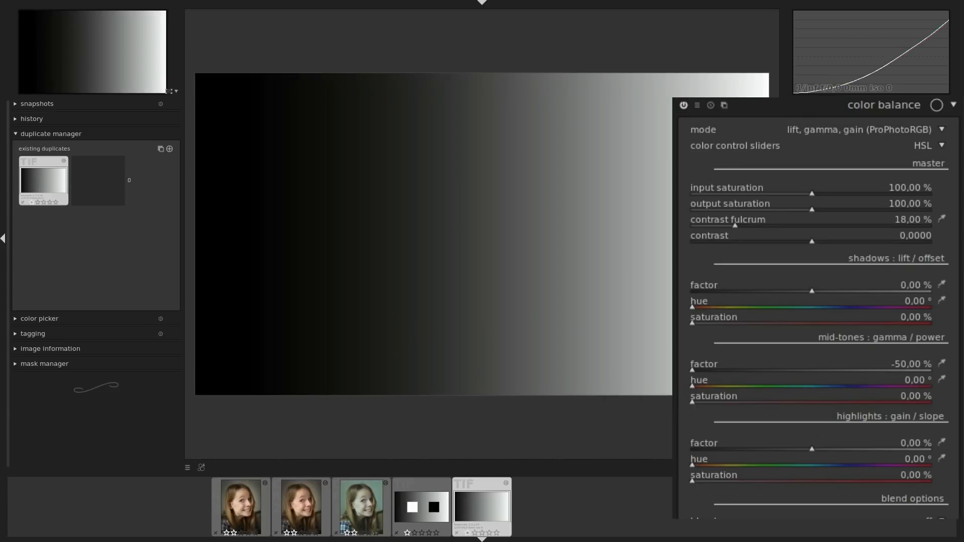
drag(688, 372, 811, 371)
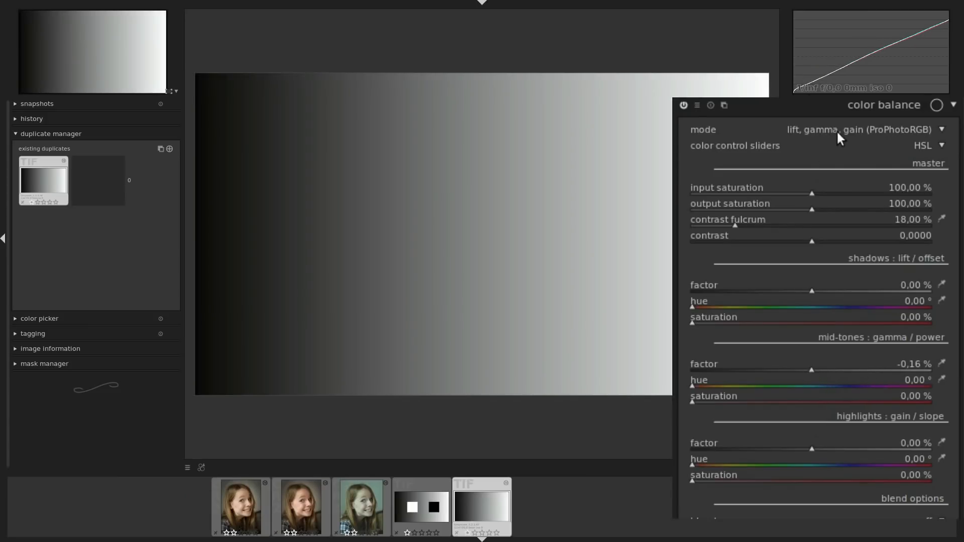
Return to slope, offset, power (ProPhotoRGB) mode and try the mid-tones and shadows factors, leaving them at about 0,08 % and 0,00 %.
click(843, 129)
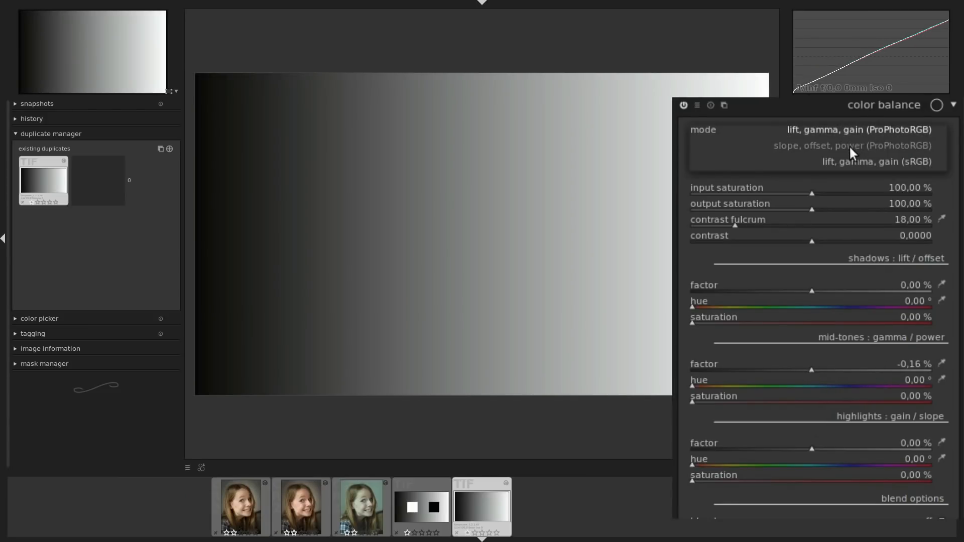
click(852, 147)
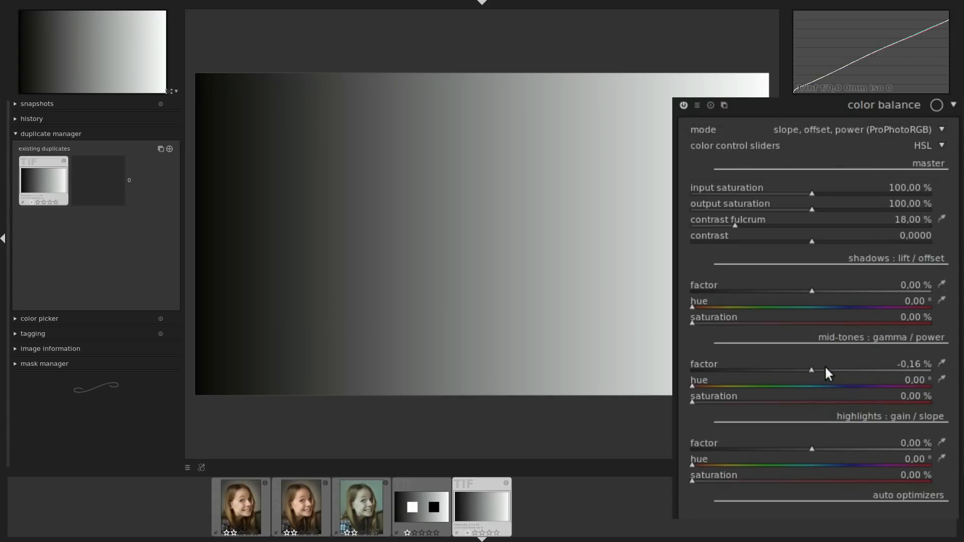
mouse_move(812, 374)
mouse_down()
mouse_move(673, 384)
mouse_move(715, 370)
mouse_move(934, 377)
mouse_move(812, 379)
mouse_up()
mouse_move(811, 290)
mouse_down()
mouse_move(763, 291)
mouse_move(903, 285)
mouse_move(812, 295)
mouse_up()
Switch color balance to lift, gamma, gain (ProPhotoRGB) mode and try the shadows factor on the gradient.
click(842, 129)
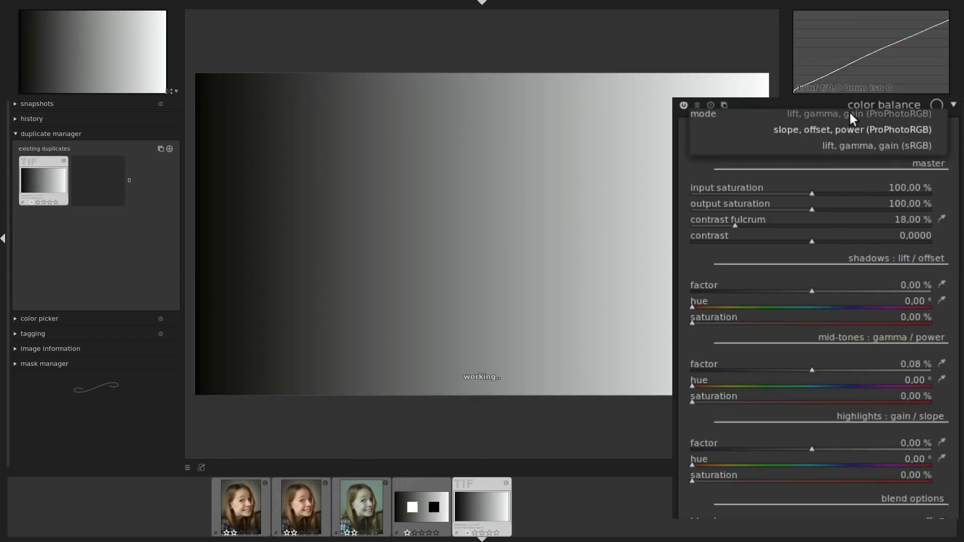
click(849, 112)
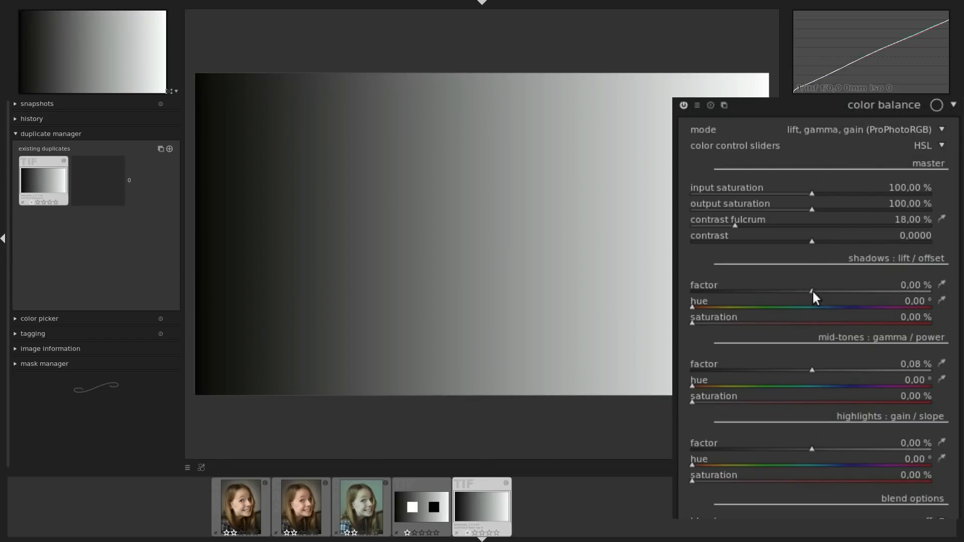
mouse_move(812, 291)
mouse_down()
mouse_move(679, 286)
mouse_move(908, 293)
mouse_move(812, 284)
mouse_up()
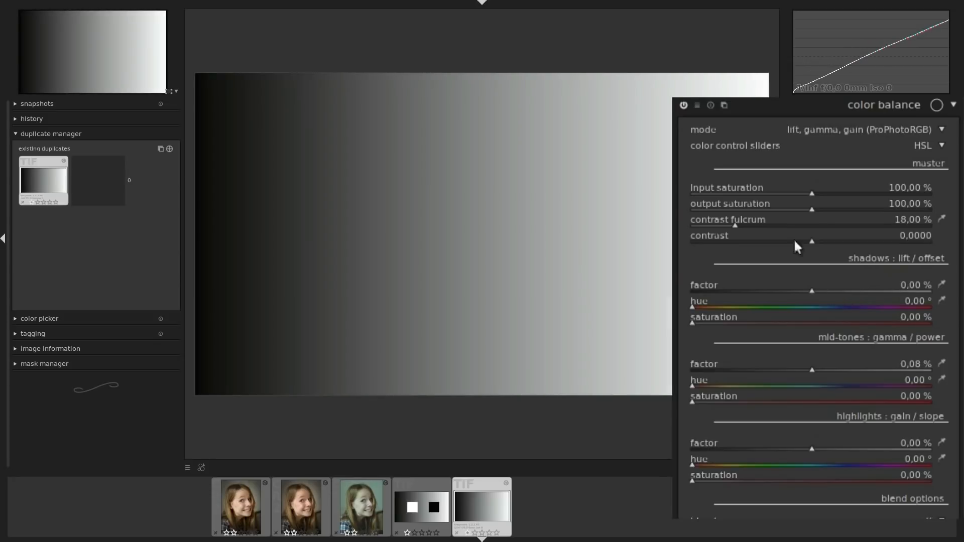
Try the shadows factor in slope, offset, power (ProPhotoRGB) mode and return to lift, gamma, gain (ProPhotoRGB).
click(827, 126)
click(821, 145)
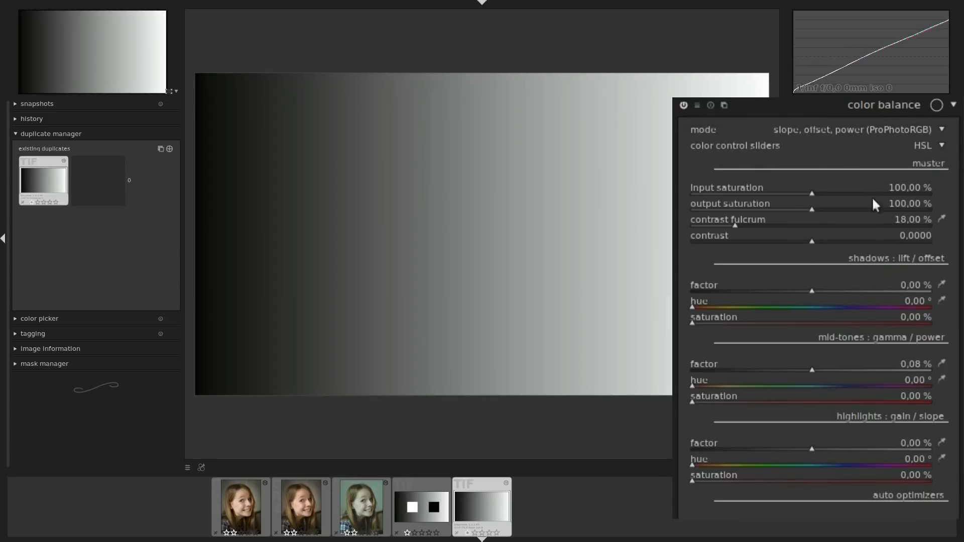
click(812, 291)
drag(812, 291, 863, 290)
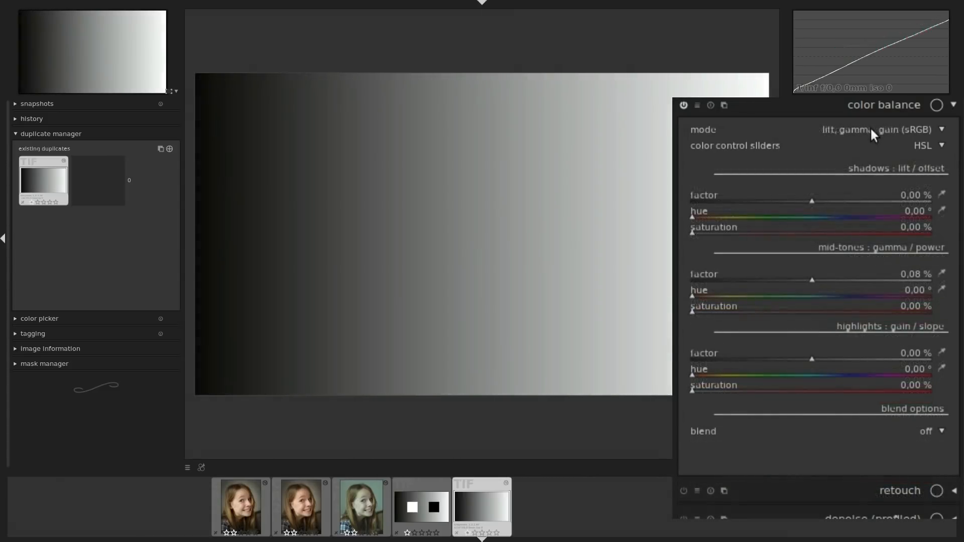
click(871, 129)
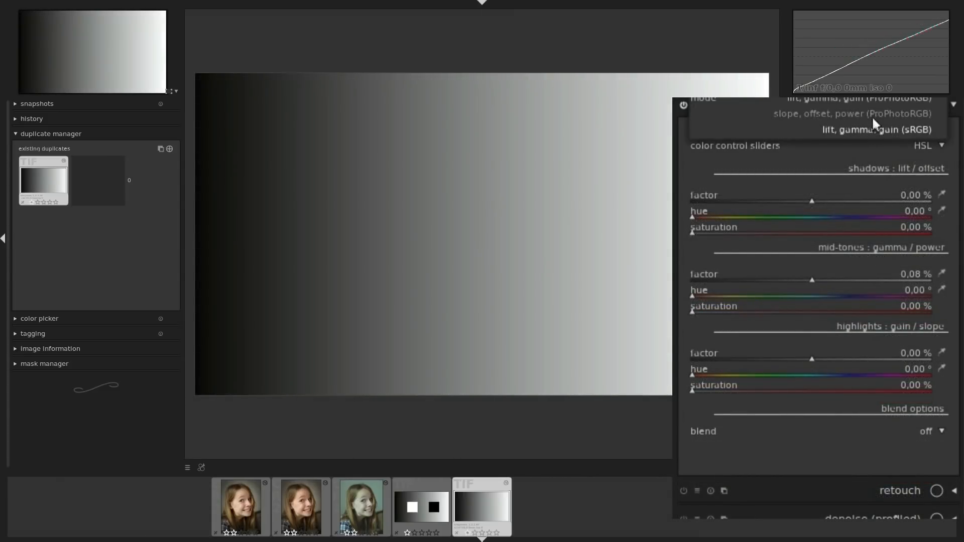
click(897, 95)
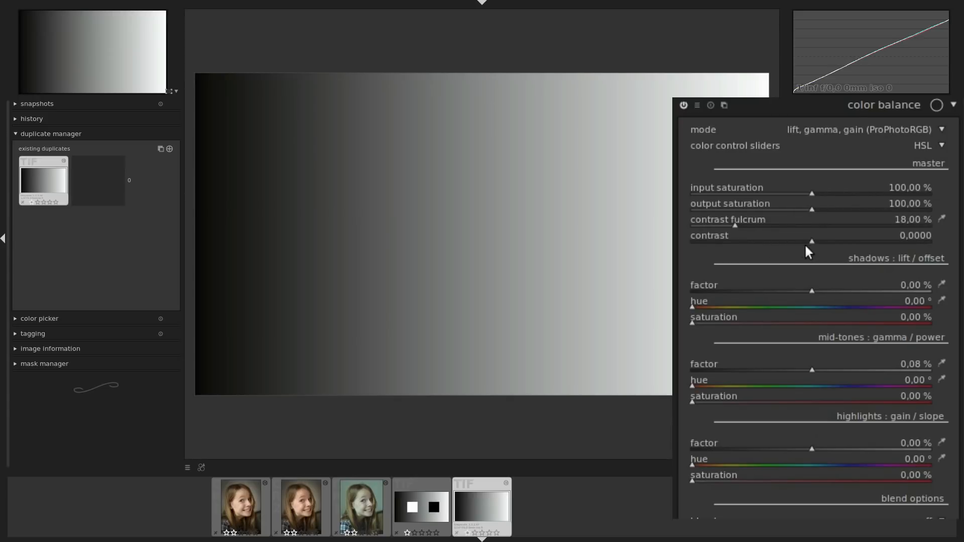
On the green-tinted Demo portrait, raise the color balance contrast to about 0,2029 and switch the waveform to the regular histogram.
click(365, 511)
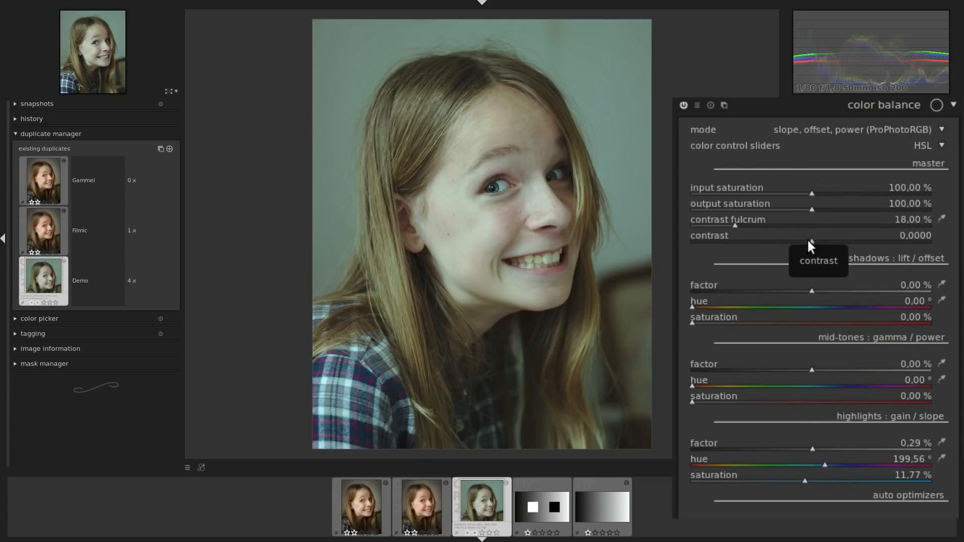
drag(811, 240, 860, 240)
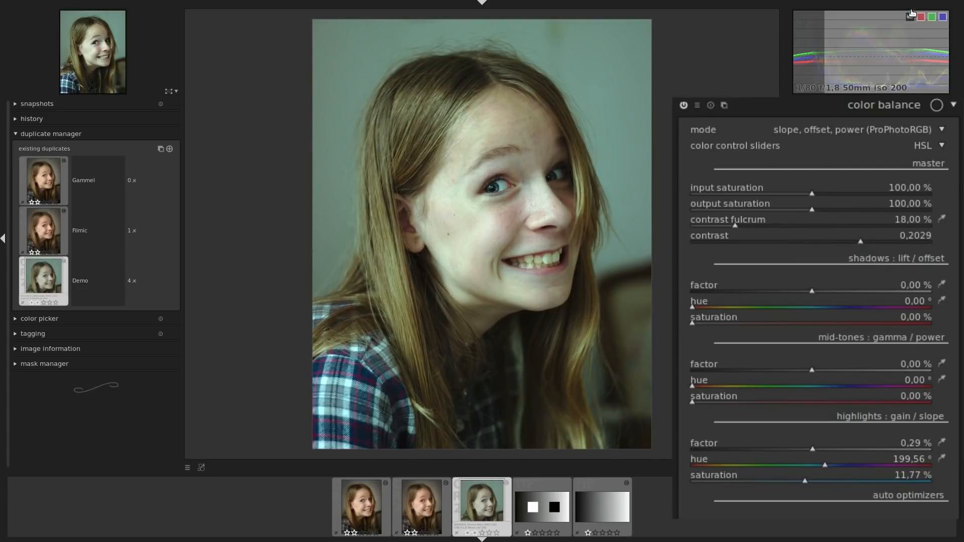
click(910, 18)
click(911, 17)
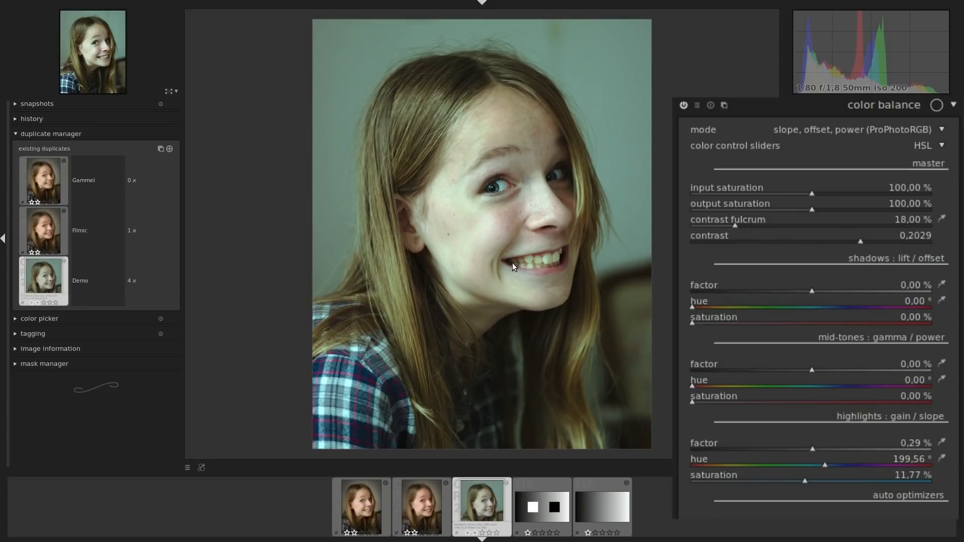
Reset the portrait's contrast to 0,0000 and try low and high contrast fulcrum values, ending at about 50,61 %.
click(734, 226)
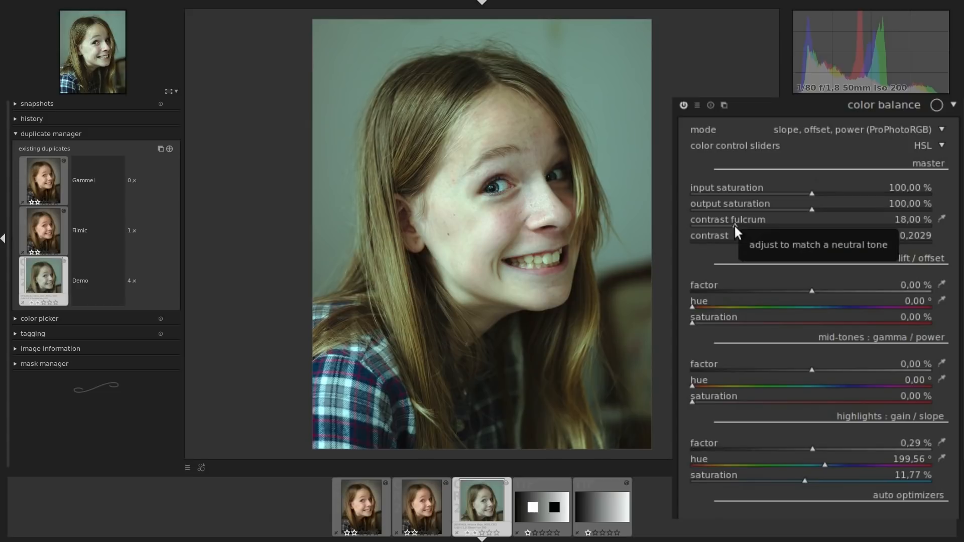
mouse_move(734, 226)
mouse_down()
mouse_move(782, 224)
mouse_move(691, 222)
mouse_move(722, 228)
mouse_move(761, 218)
mouse_move(731, 225)
mouse_up()
double_click(859, 241)
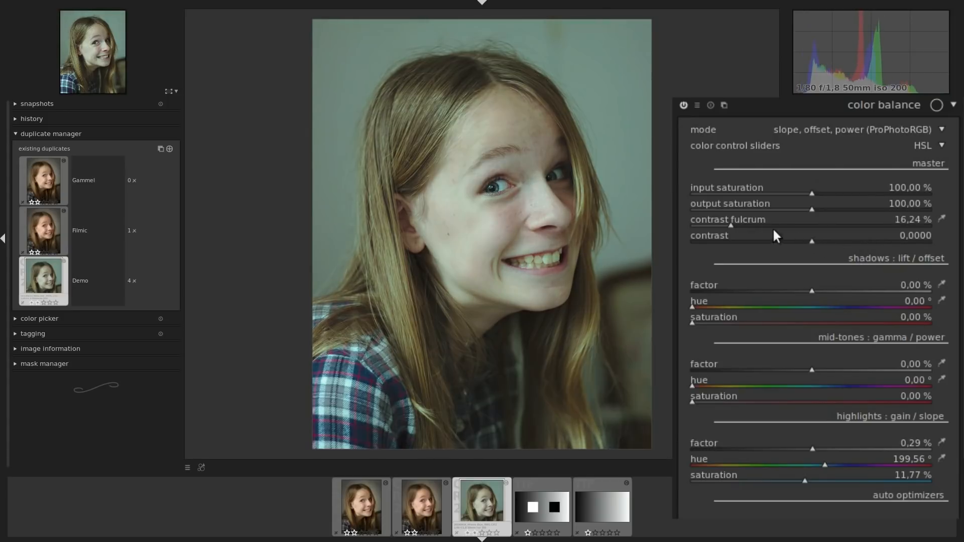
drag(730, 226, 716, 226)
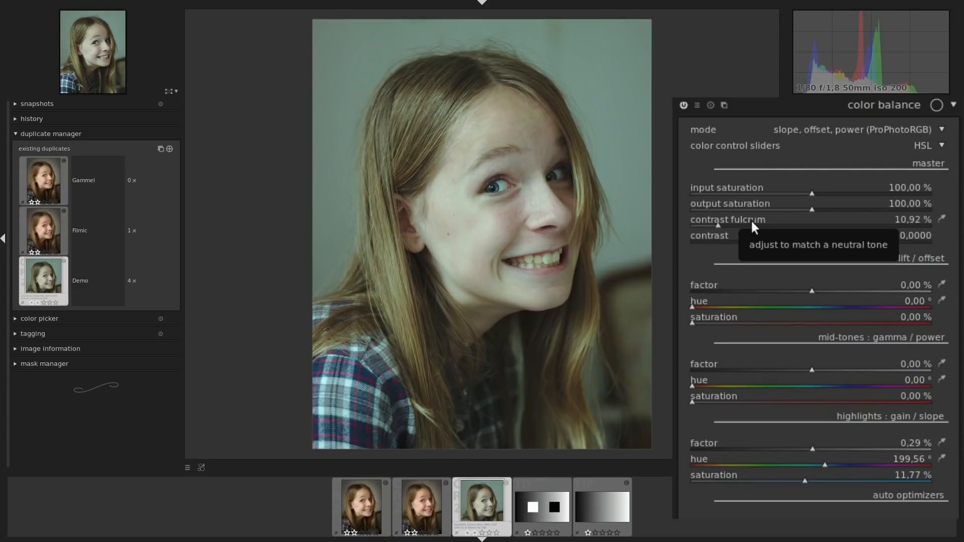
drag(719, 226, 851, 228)
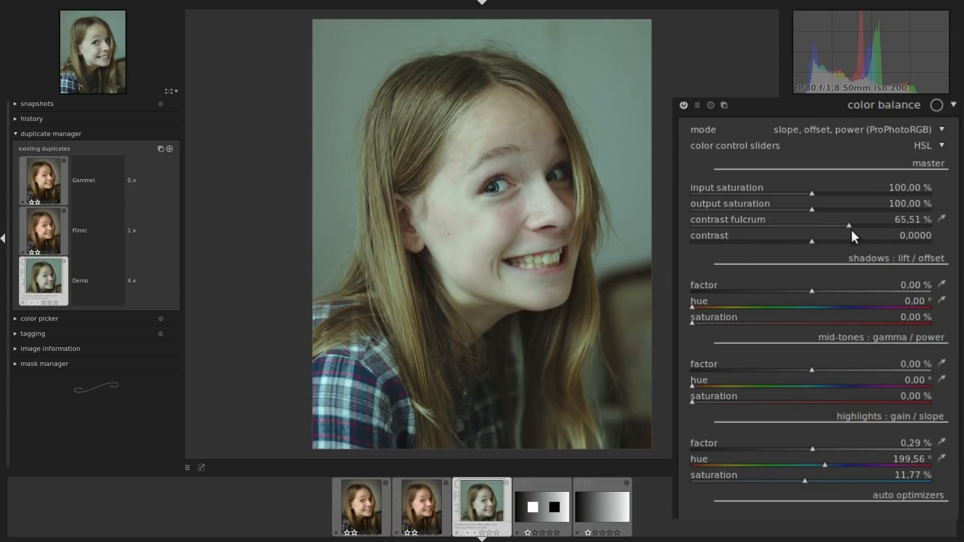
mouse_move(844, 225)
mouse_down()
mouse_move(875, 226)
mouse_move(811, 223)
mouse_up()
On the plain gradient, test a contrast of about 0,4414 with a contrast fulcrum of about 42,31 %, and raise both further.
click(599, 508)
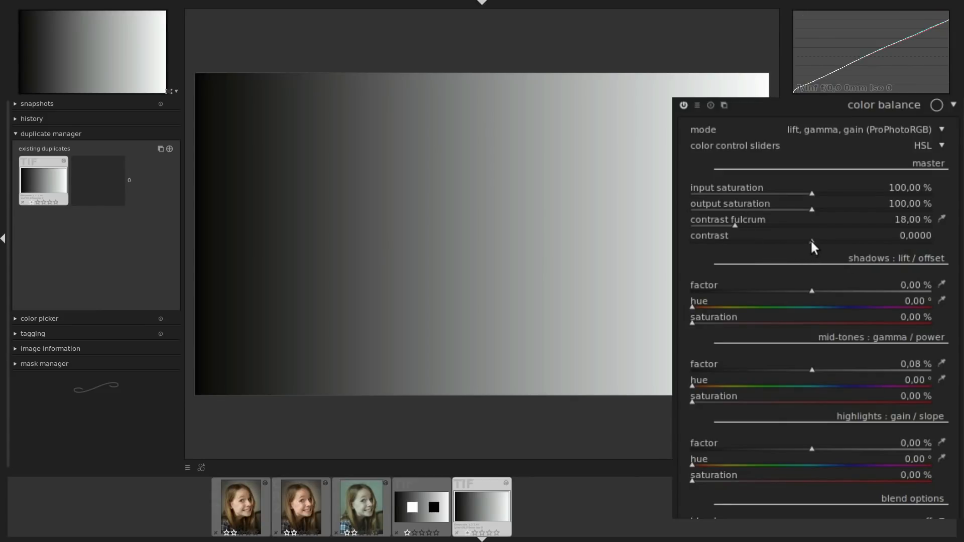
mouse_move(811, 243)
mouse_down()
mouse_move(882, 238)
mouse_move(812, 246)
mouse_up()
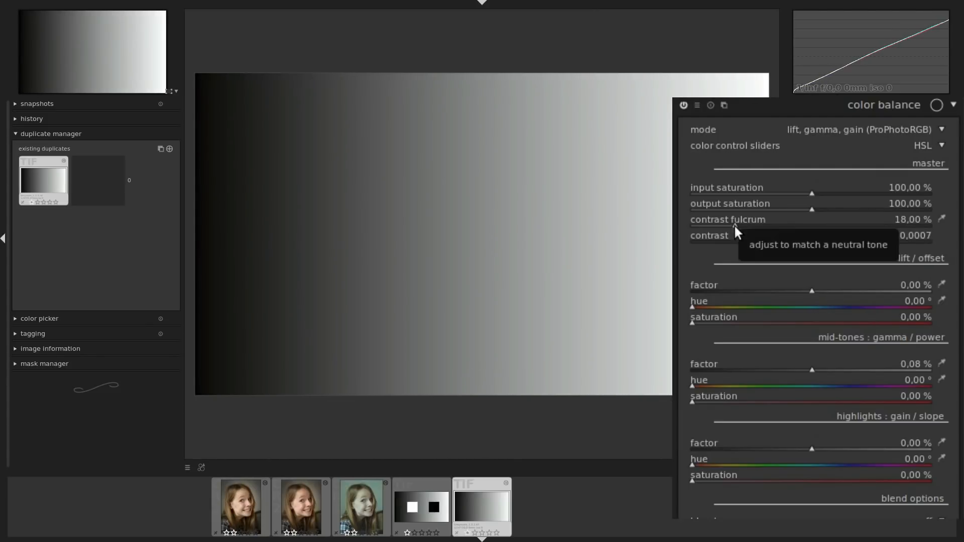
mouse_move(734, 226)
mouse_down()
mouse_move(791, 222)
mouse_move(830, 240)
mouse_up()
drag(842, 242, 917, 243)
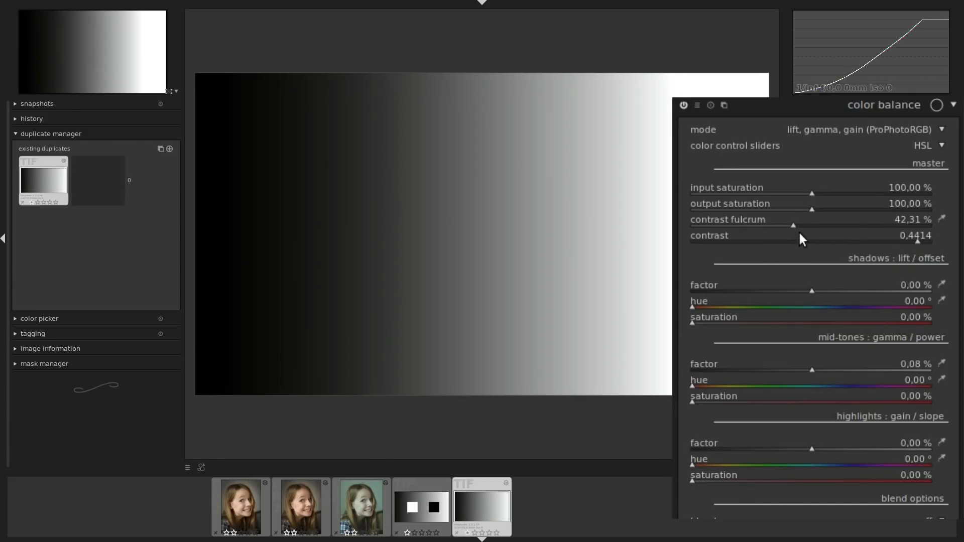
drag(792, 227, 852, 225)
mouse_move(918, 239)
mouse_down()
mouse_move(803, 239)
mouse_move(928, 233)
mouse_up()
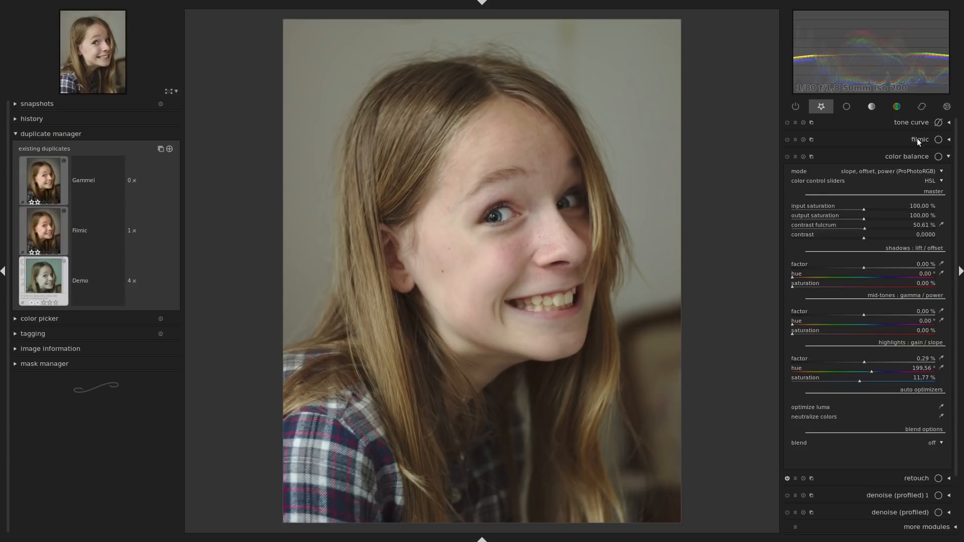
Turn off the portrait's base curve module and bring the expanded filmic module back into view.
click(912, 140)
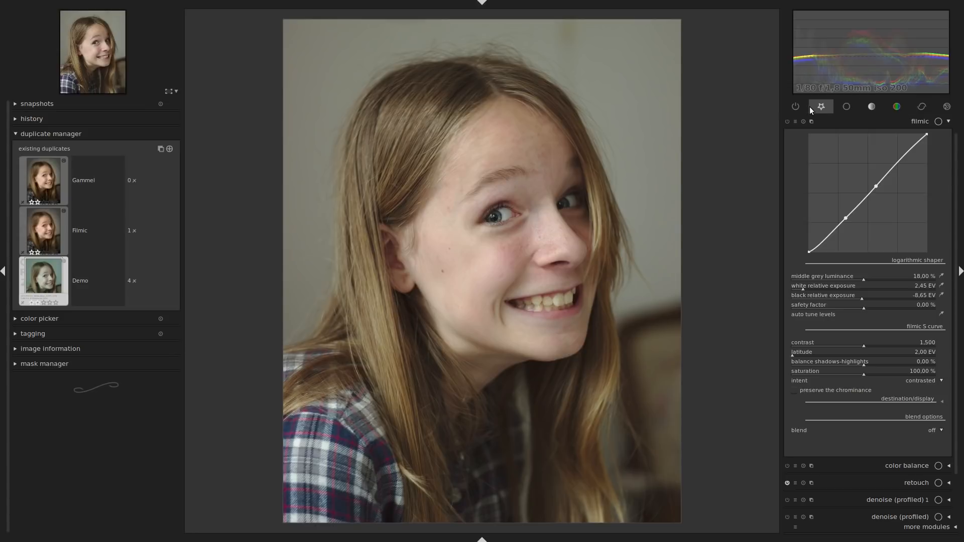
click(797, 107)
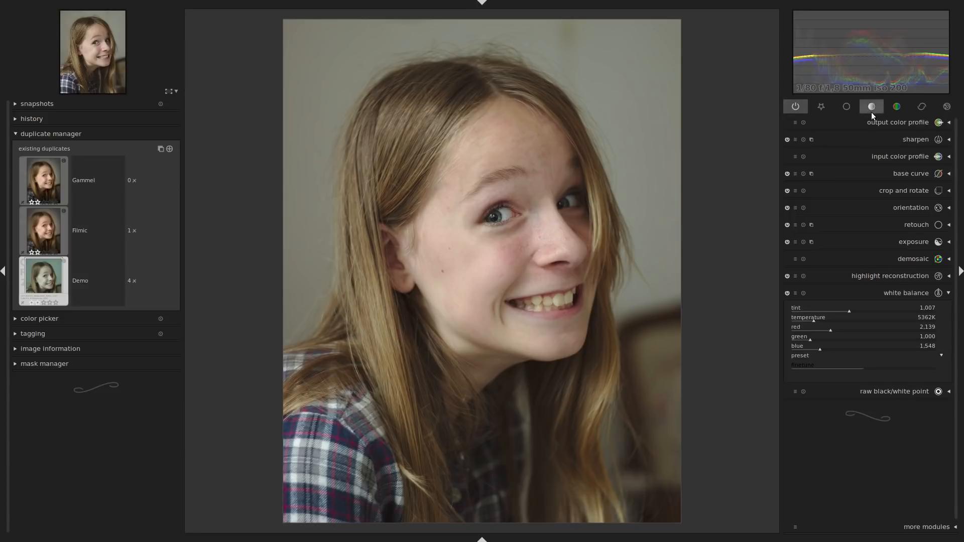
click(787, 174)
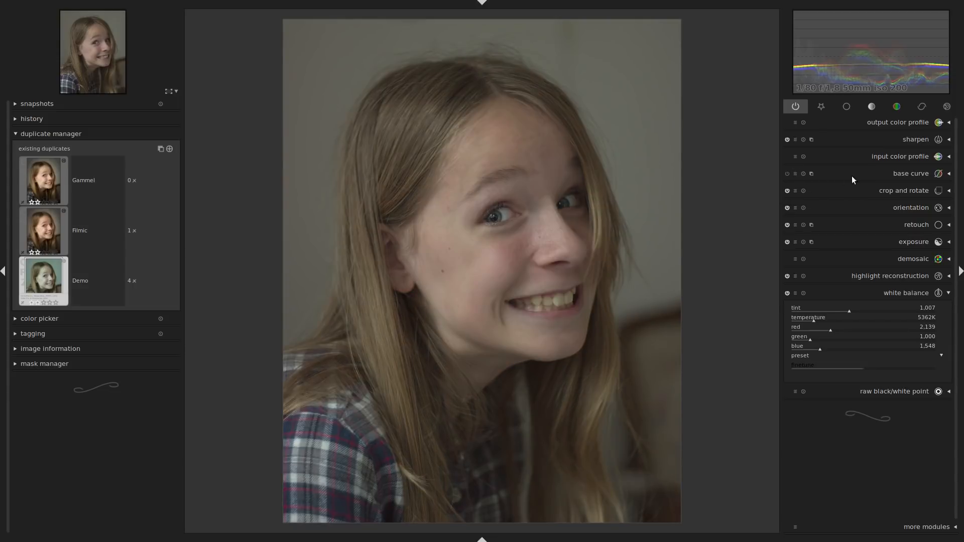
click(821, 106)
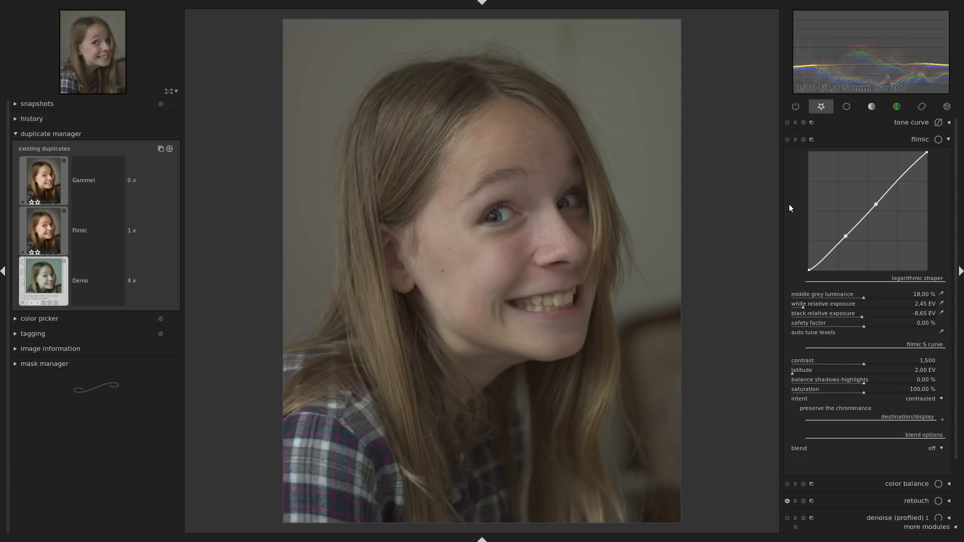
Switch the waveform to the regular histogram and enable the filmic module on the portrait.
click(910, 18)
click(909, 18)
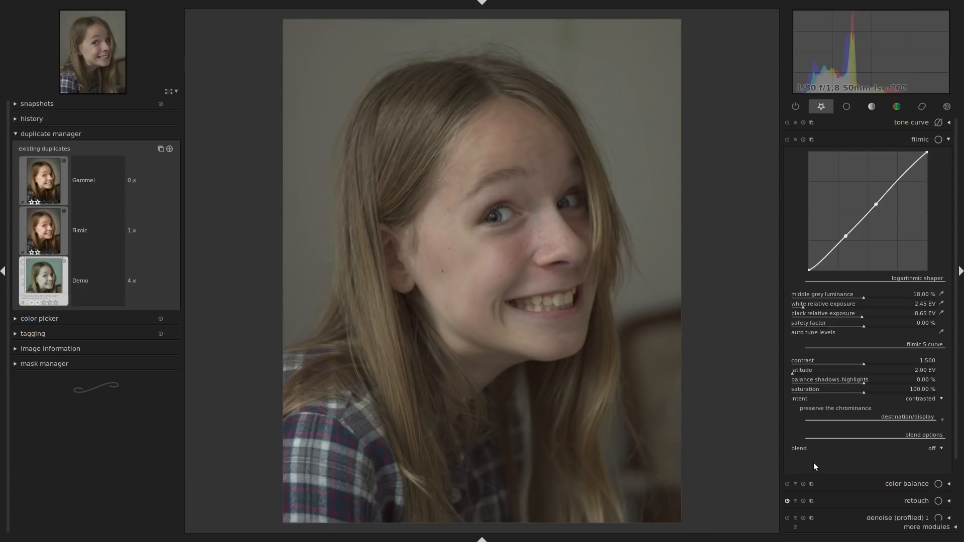
click(787, 139)
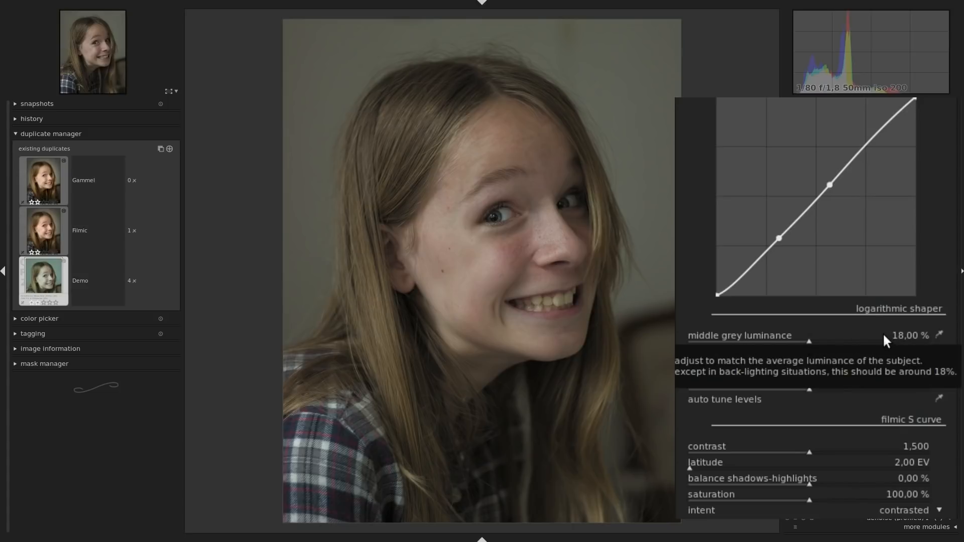
Lower filmic's middle grey luminance in stages to 9,21 %.
click(809, 340)
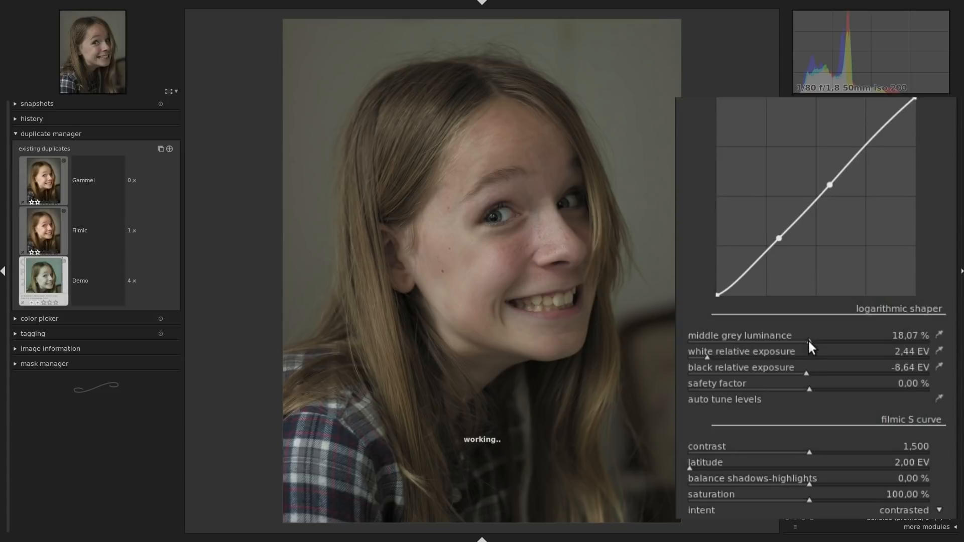
drag(808, 340, 785, 339)
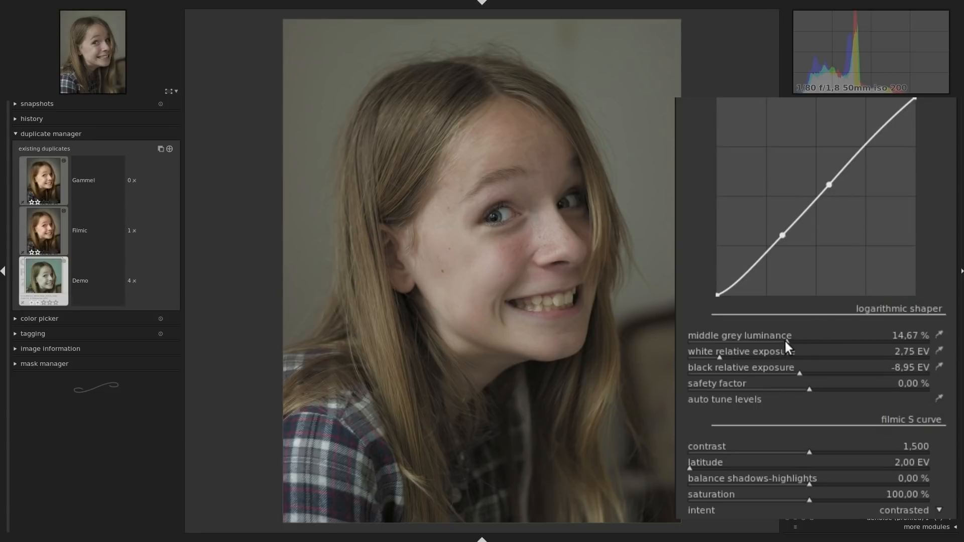
drag(787, 340, 767, 342)
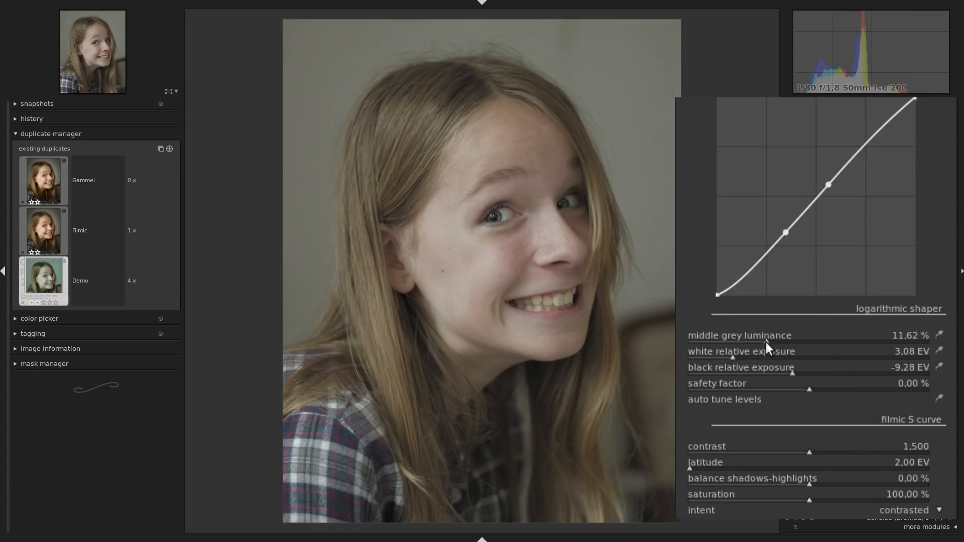
drag(766, 342, 749, 339)
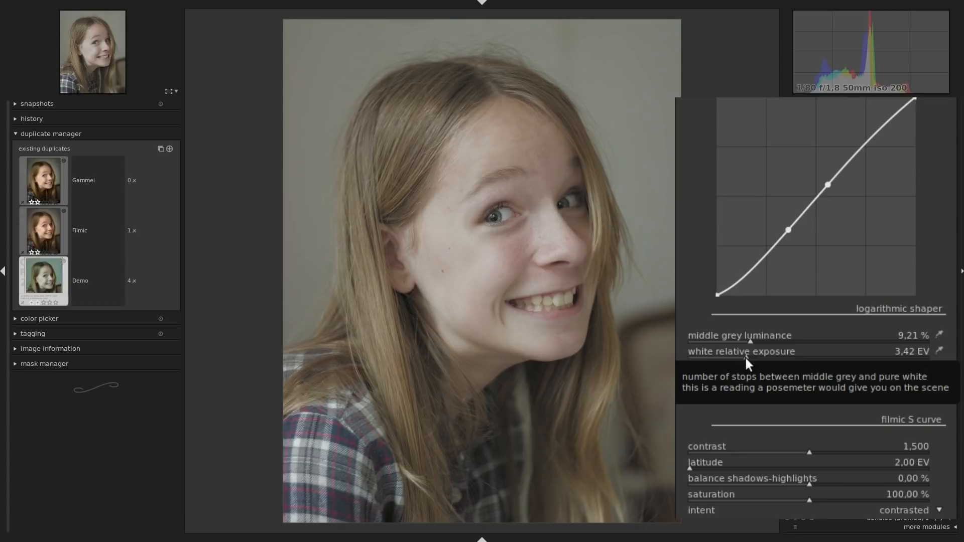
Set filmic's white relative exposure to 2,95 EV and black relative exposure to -7,19 EV, leaving the safety factor at 0,00 %.
scroll(745, 356, down, 1)
mouse_move(744, 356)
mouse_down()
mouse_move(722, 358)
mouse_move(731, 356)
mouse_up()
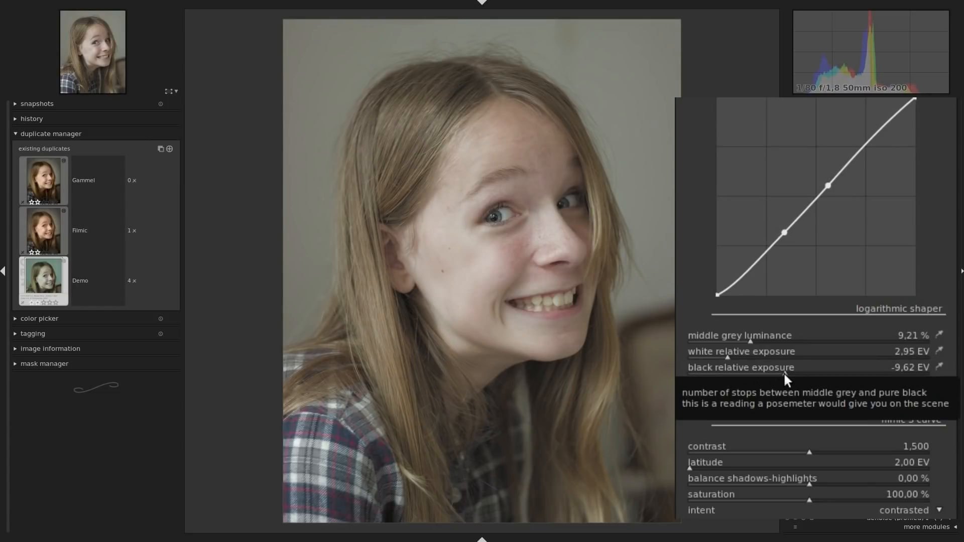
drag(783, 372, 838, 369)
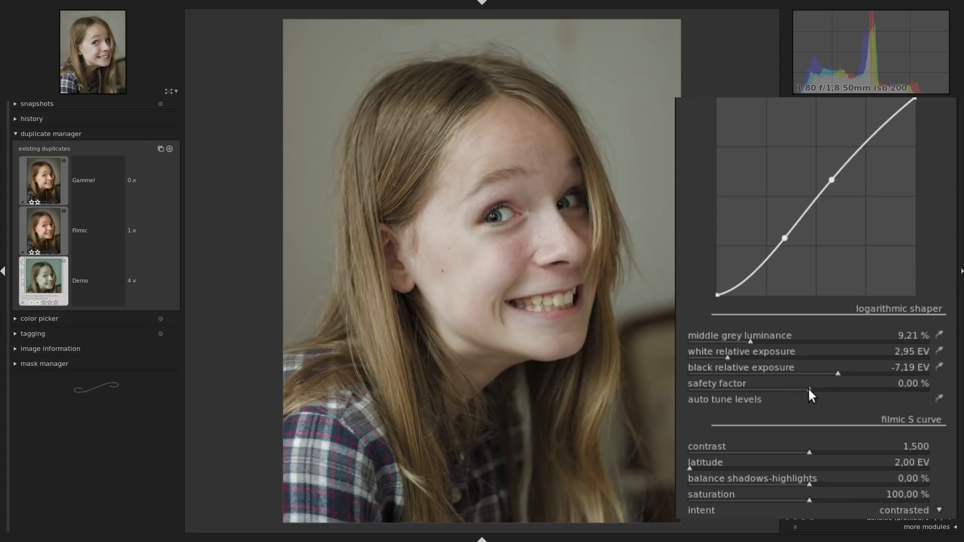
mouse_move(808, 388)
mouse_down()
mouse_move(764, 391)
mouse_move(850, 393)
mouse_move(811, 394)
mouse_up()
click(811, 389)
Set the filmic S curve's latitude to 2,88 EV and its contrast to 1,436.
drag(805, 450, 814, 450)
drag(689, 466, 707, 462)
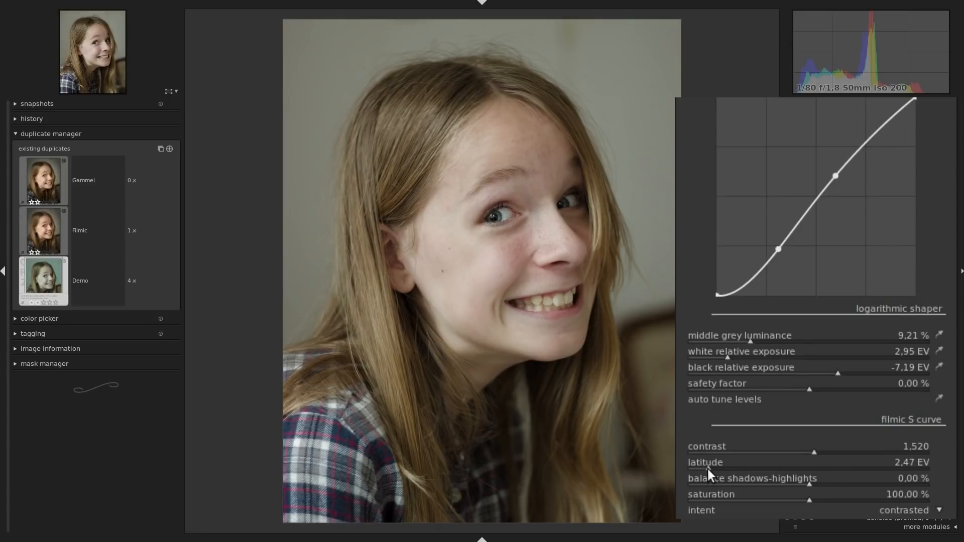
drag(708, 469, 724, 465)
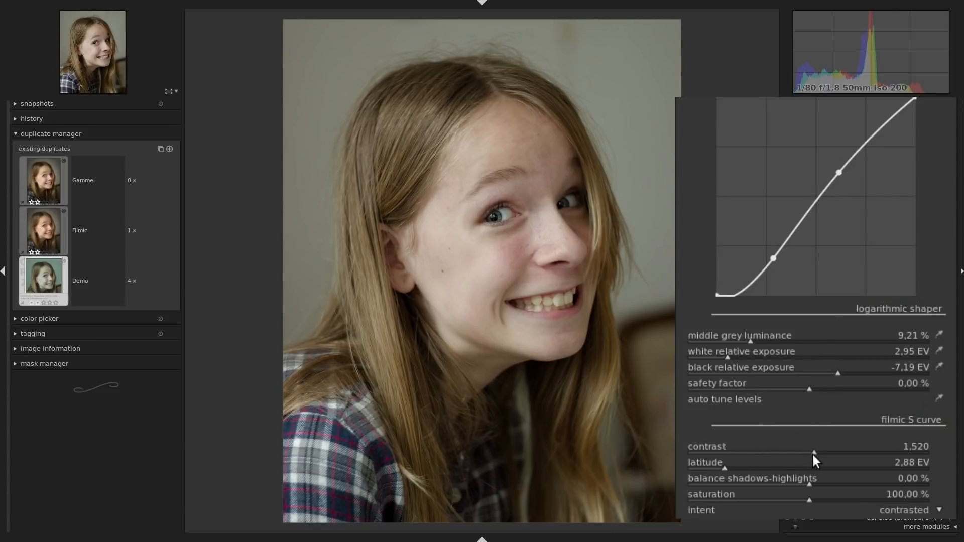
drag(813, 448, 793, 451)
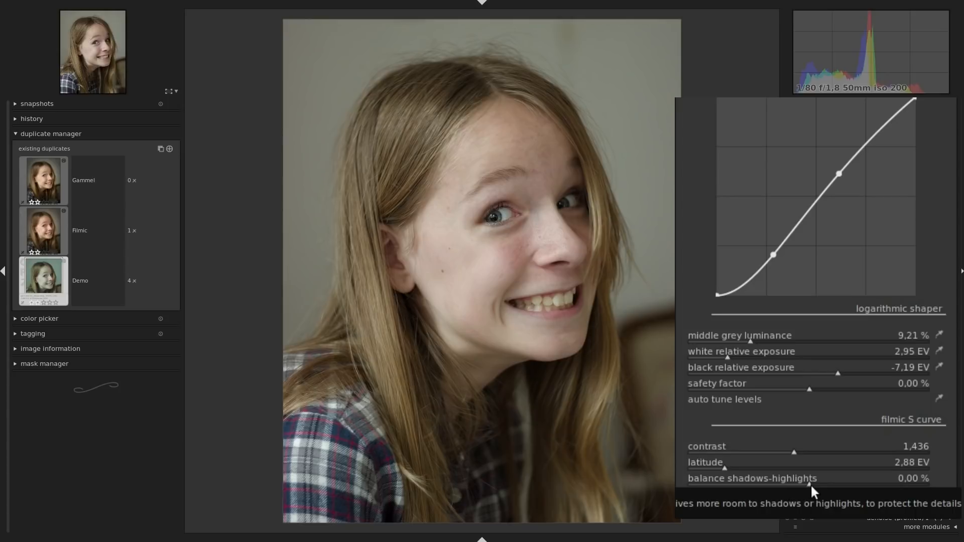
Set the filmic S curve's shadows-highlights balance to -11,08 %.
drag(809, 481, 784, 482)
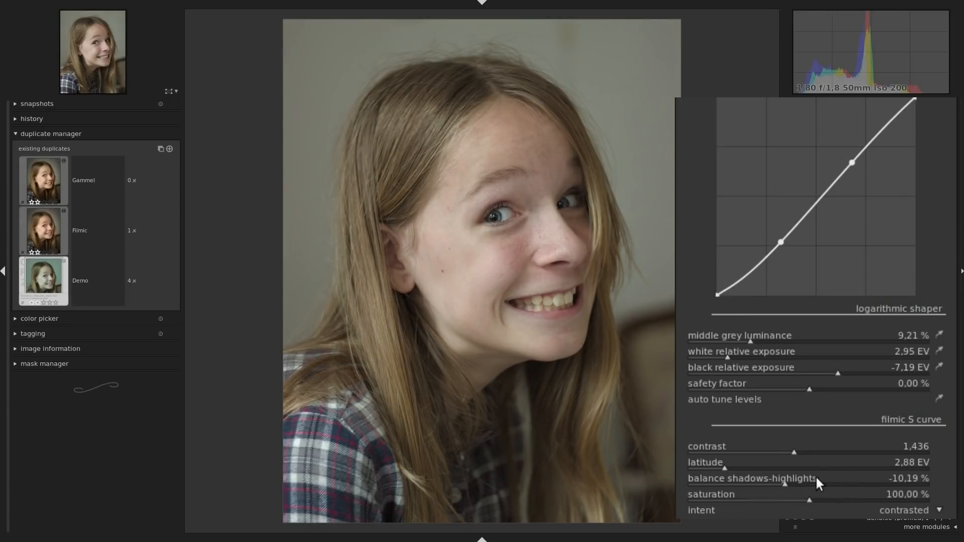
drag(783, 486, 782, 484)
click(724, 468)
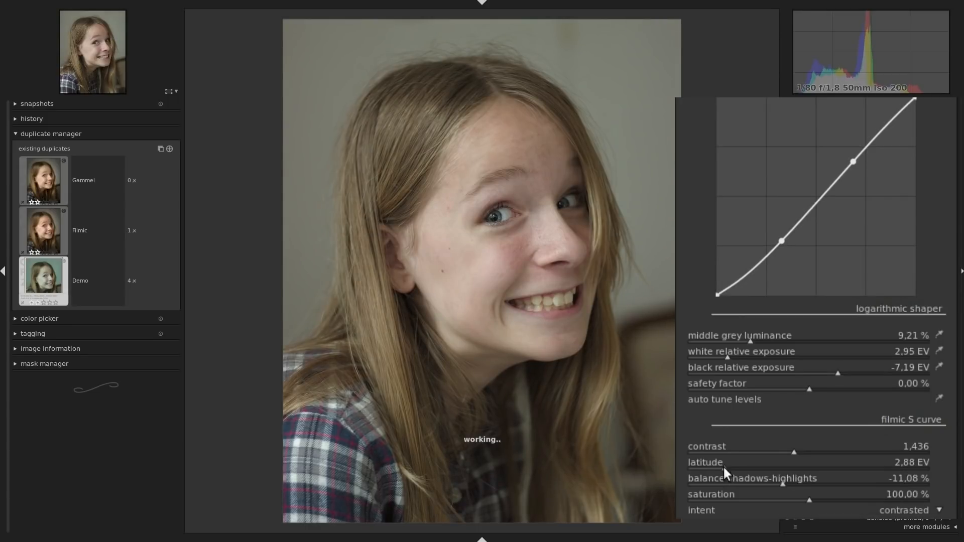
Set the filmic S curve's latitude to 3,27 EV and collapse the filmic module.
drag(727, 468, 739, 467)
scroll(738, 467, up, 1)
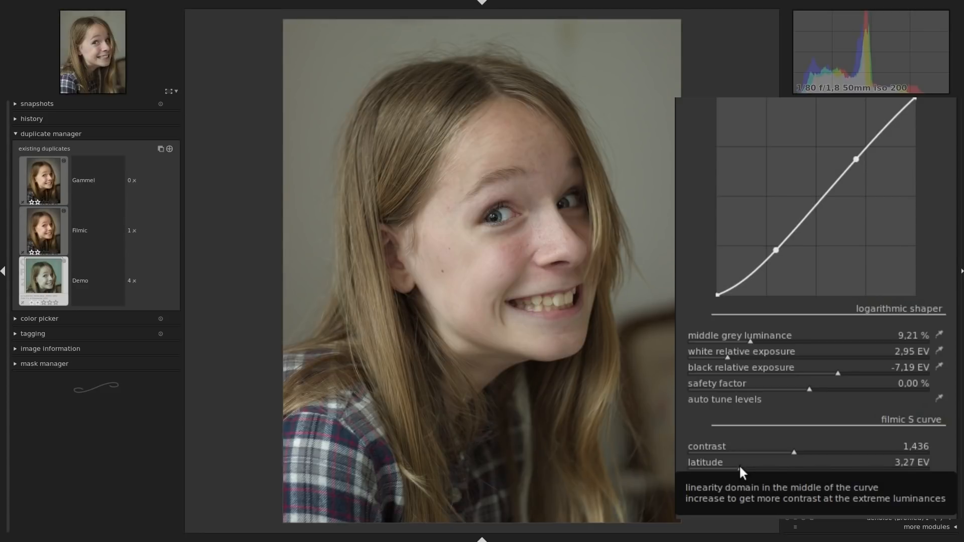
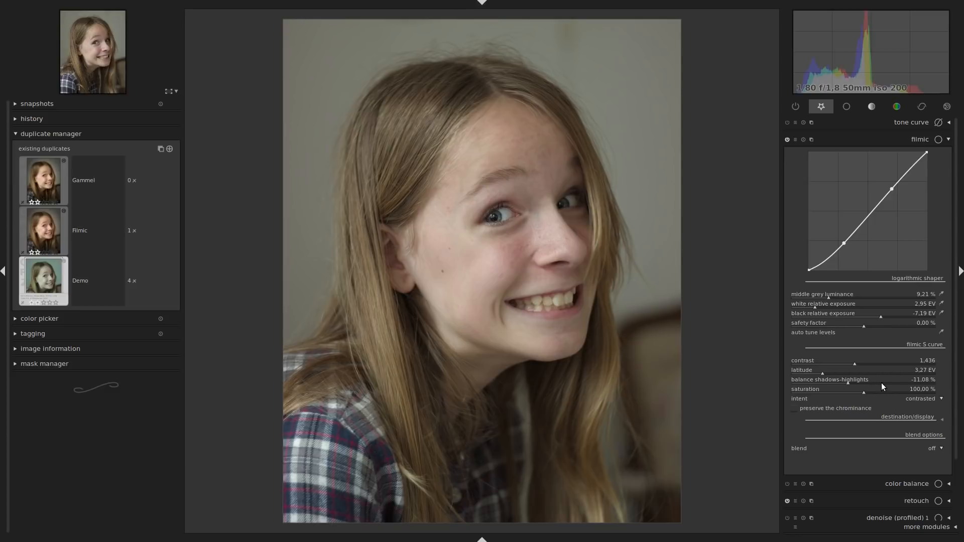
click(920, 141)
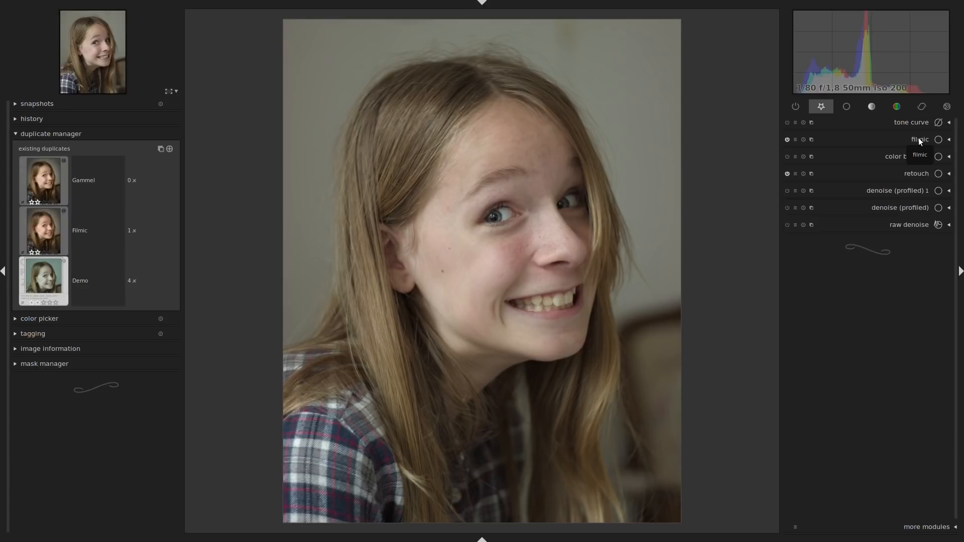
Open the tone curve module and set its color space to Lab, independant channels.
click(898, 122)
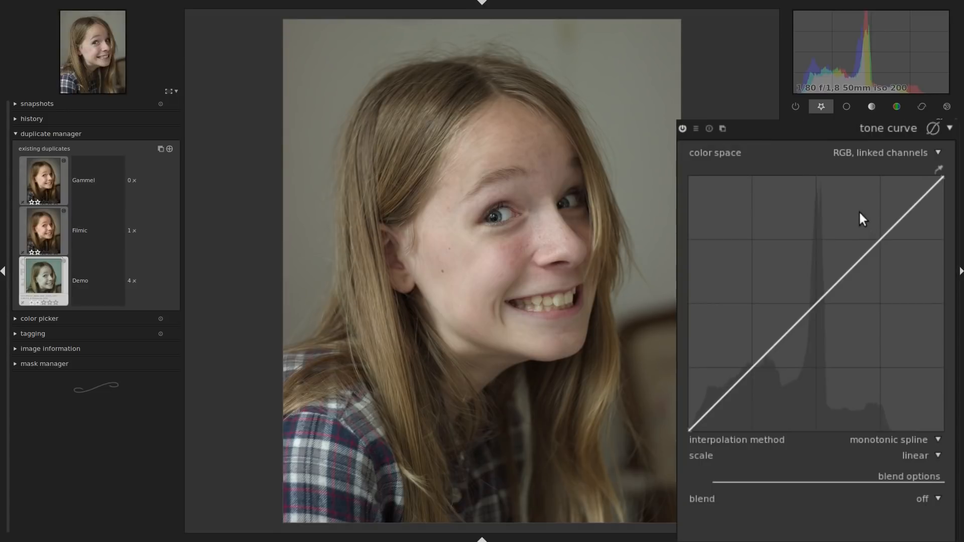
click(890, 151)
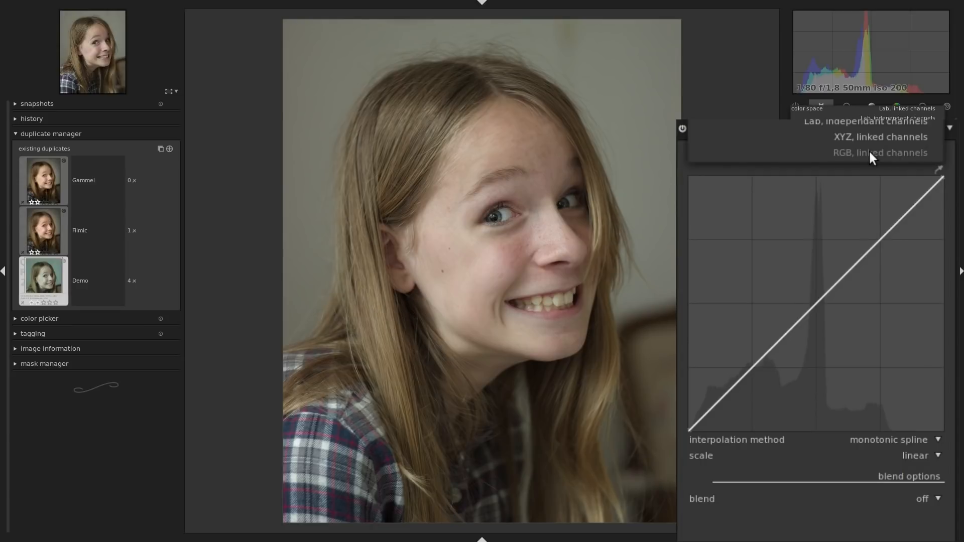
click(872, 122)
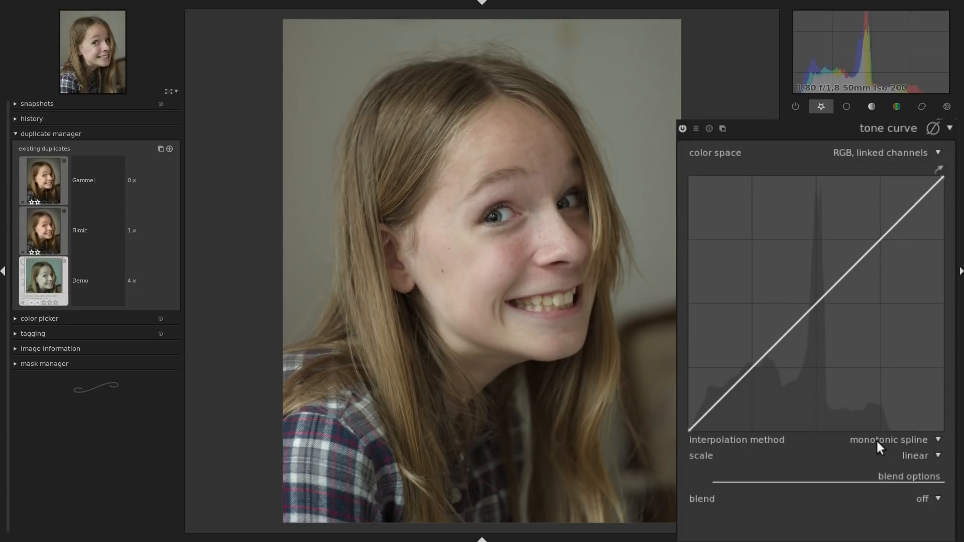
click(872, 153)
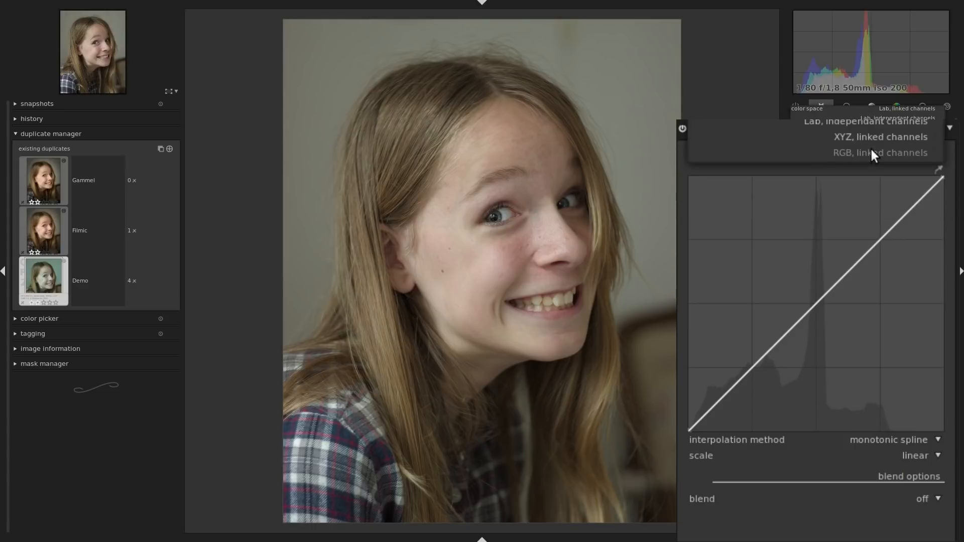
click(868, 118)
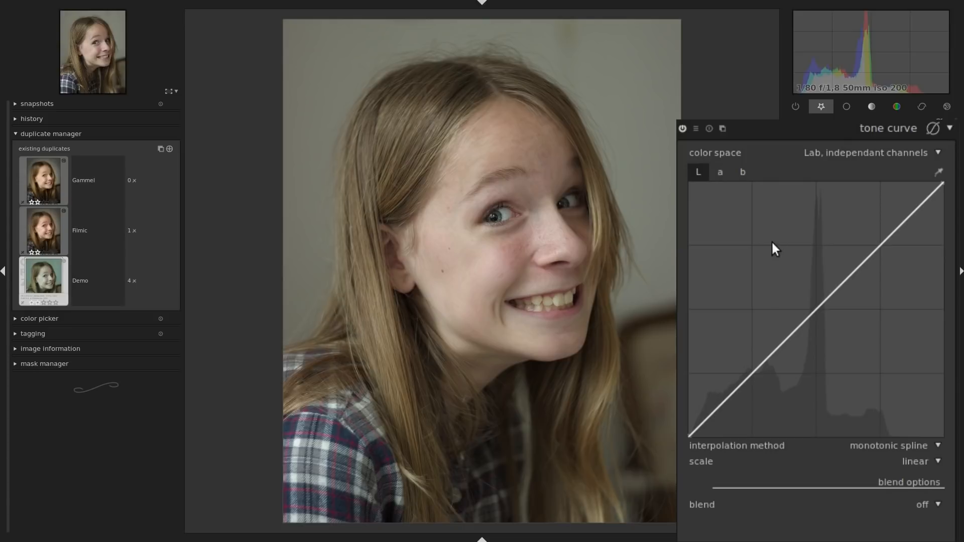
Review the separate a, b and L curves, and set the tone curve's color space to RGB, linked channels.
click(723, 172)
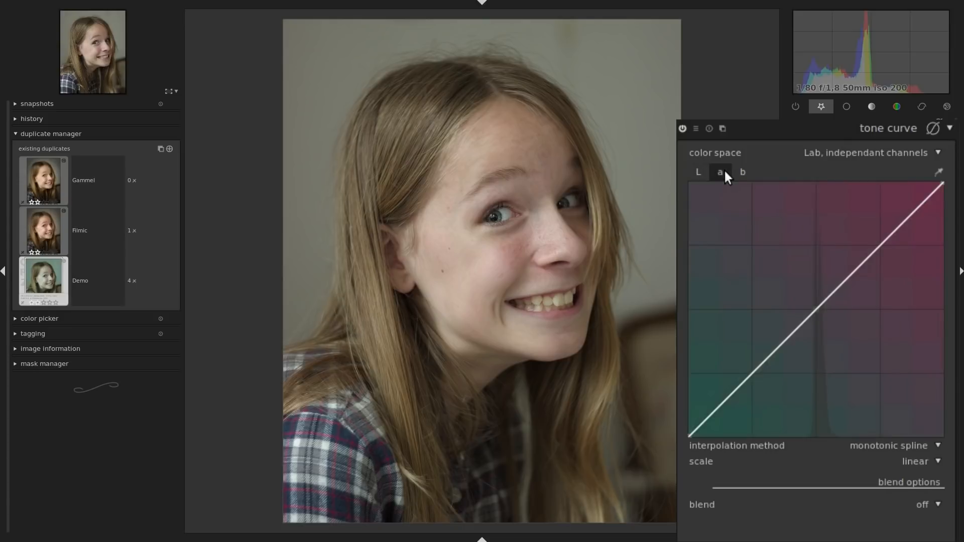
click(743, 171)
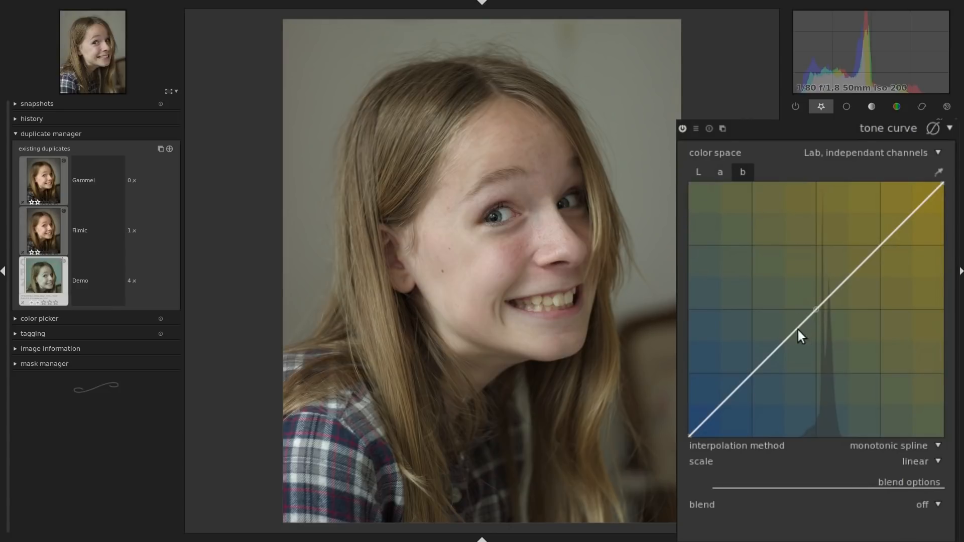
click(696, 170)
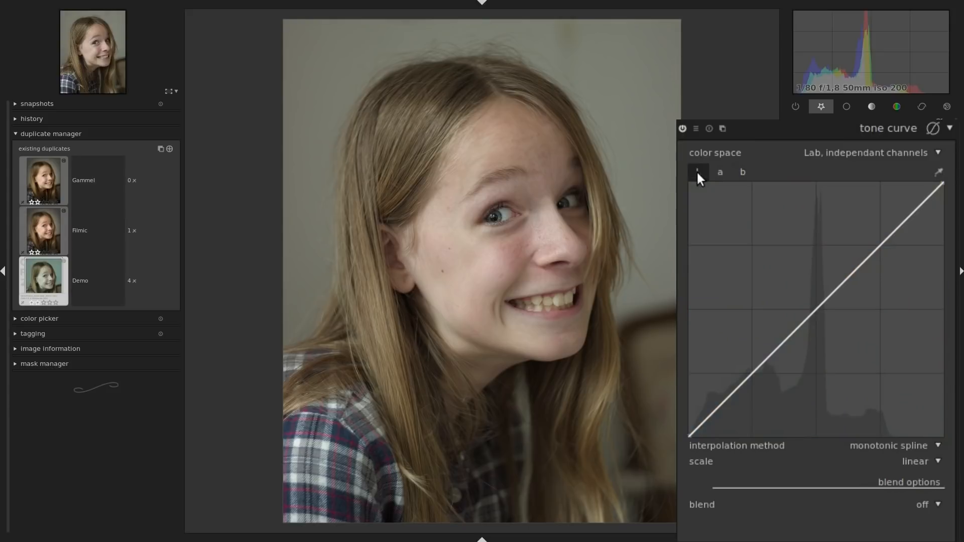
click(860, 150)
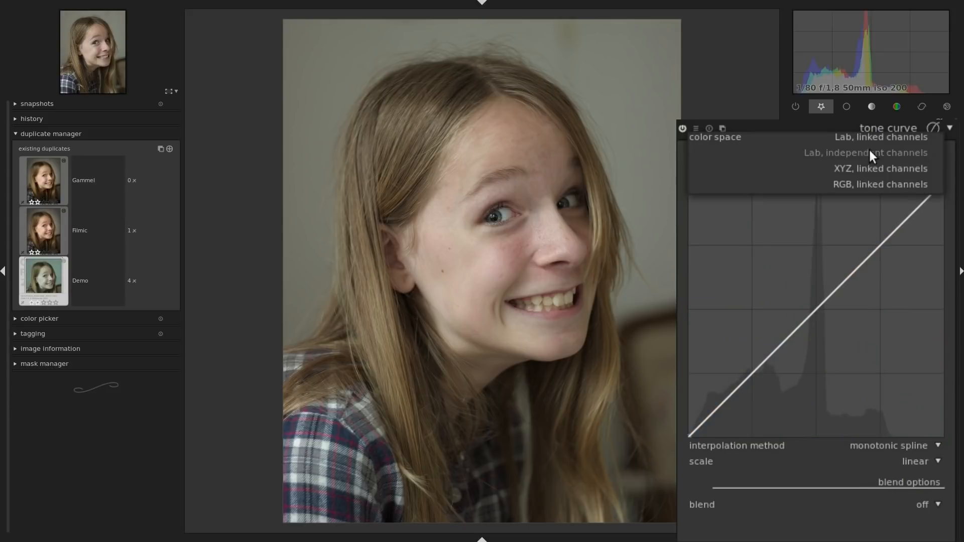
click(873, 183)
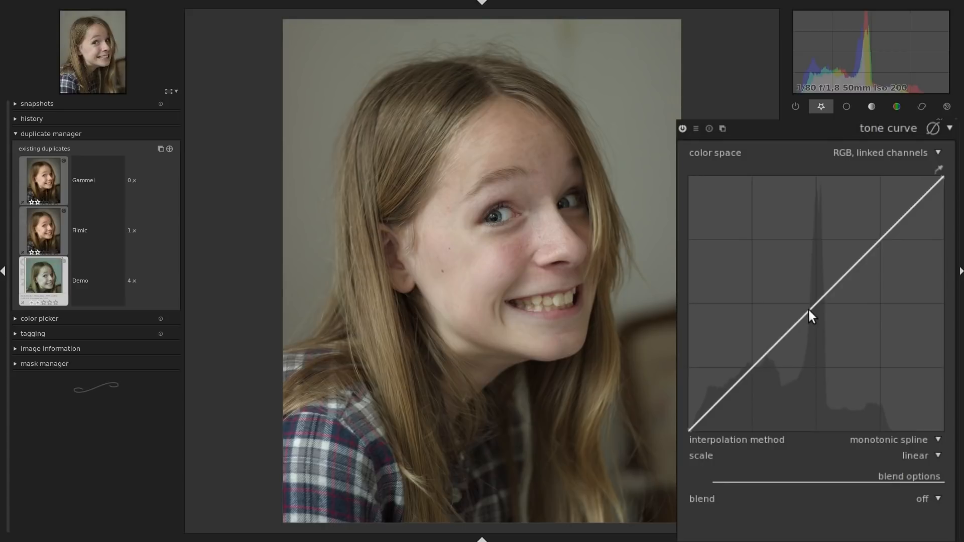
Try a gentle contrast curve with lowered shadows and slightly raised highlights, and reset the tone curve.
drag(751, 366, 759, 379)
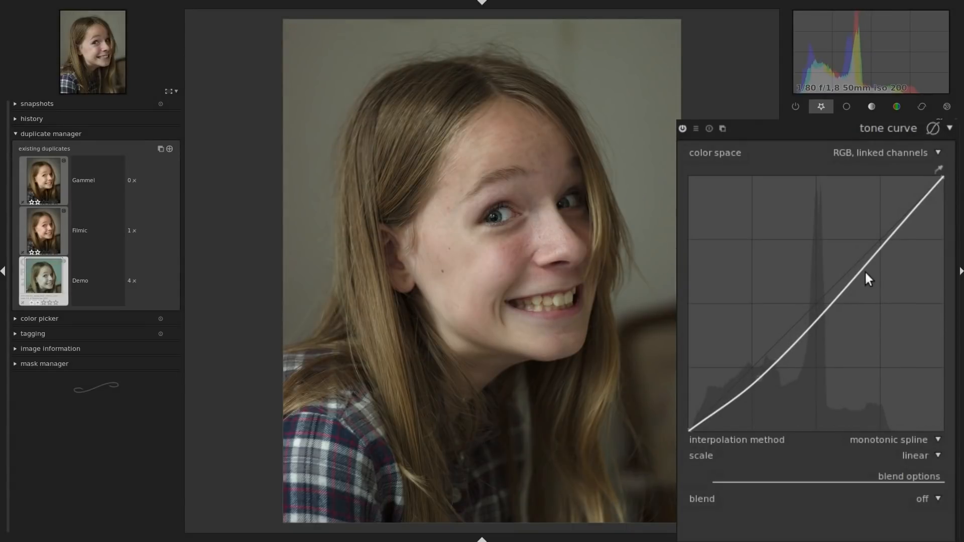
drag(871, 256, 875, 249)
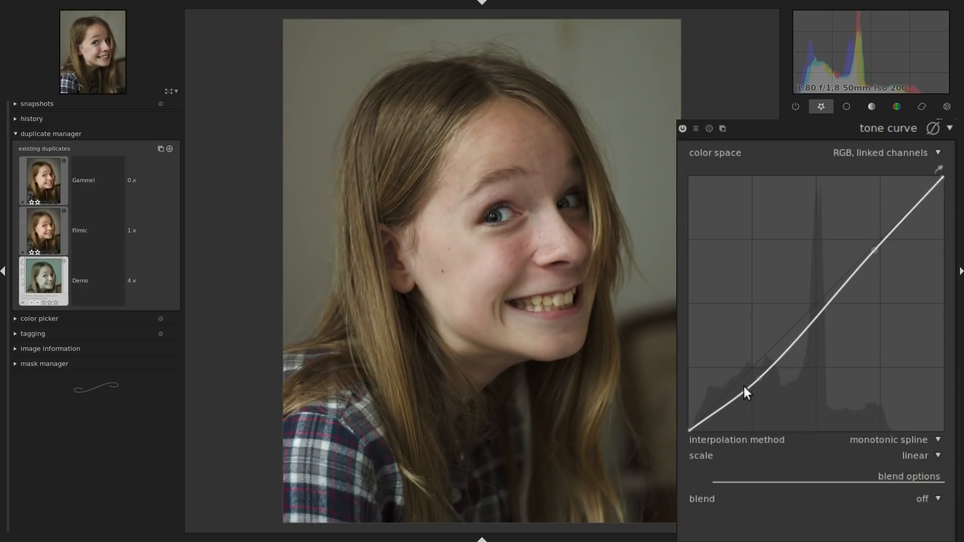
drag(759, 377, 748, 368)
double_click(748, 368)
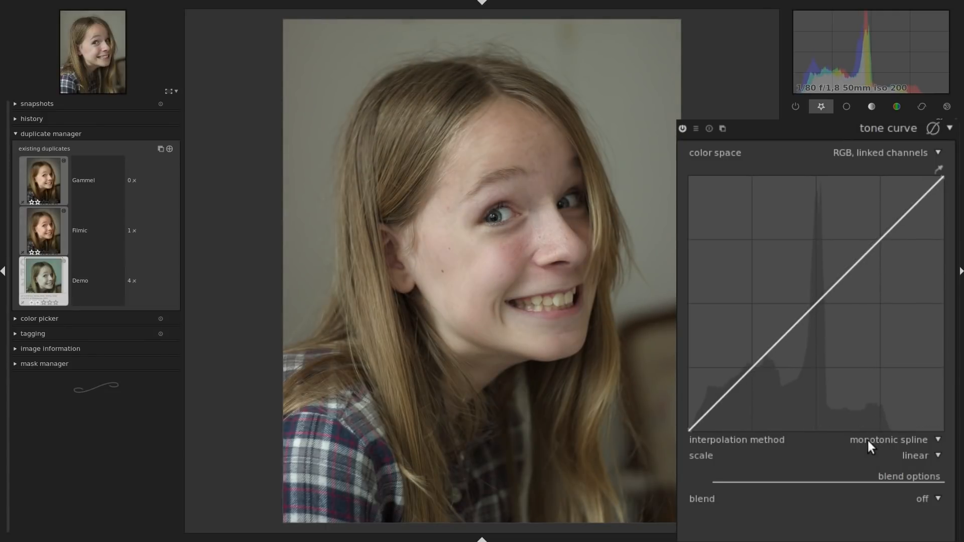
Pull the tone curve down with a node at 38,7 / 22,0 and set the interpolation method to centripetal spline.
mouse_move(869, 444)
drag(760, 358, 788, 376)
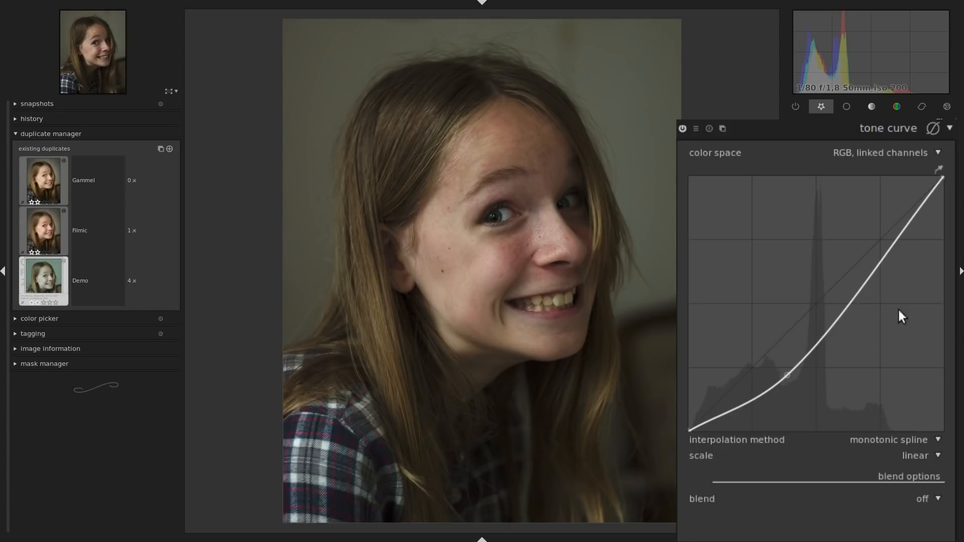
click(867, 438)
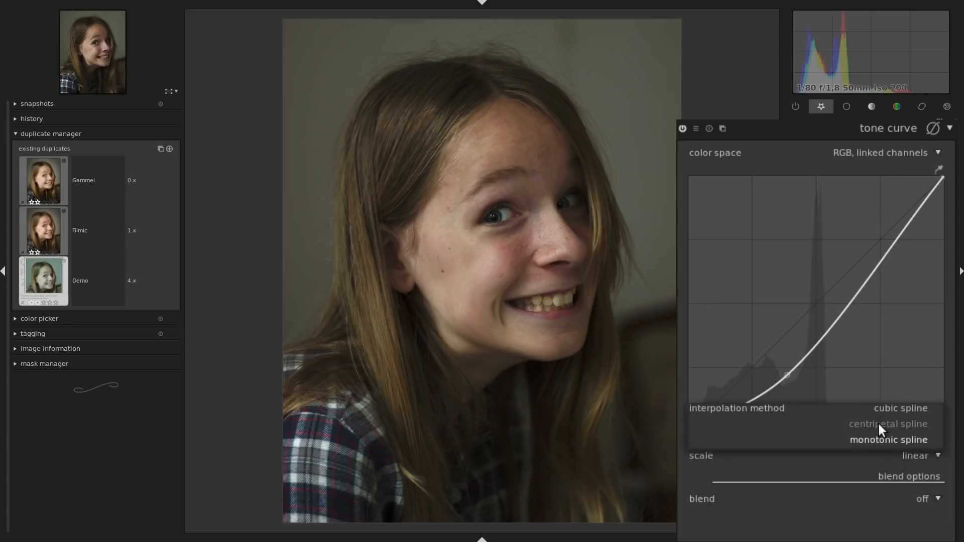
click(877, 425)
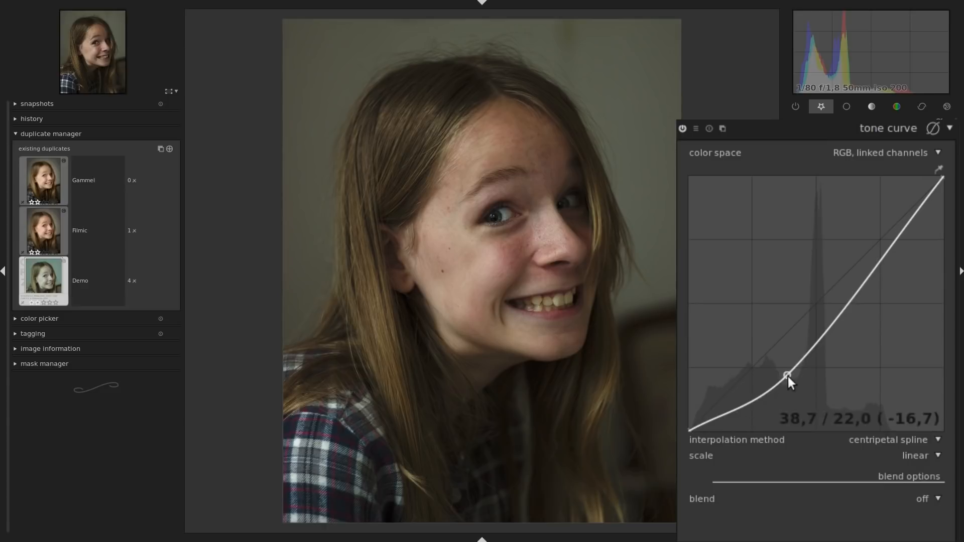
Set the tone curve's interpolation method to cubic spline and reset the curve to a straight line.
click(876, 436)
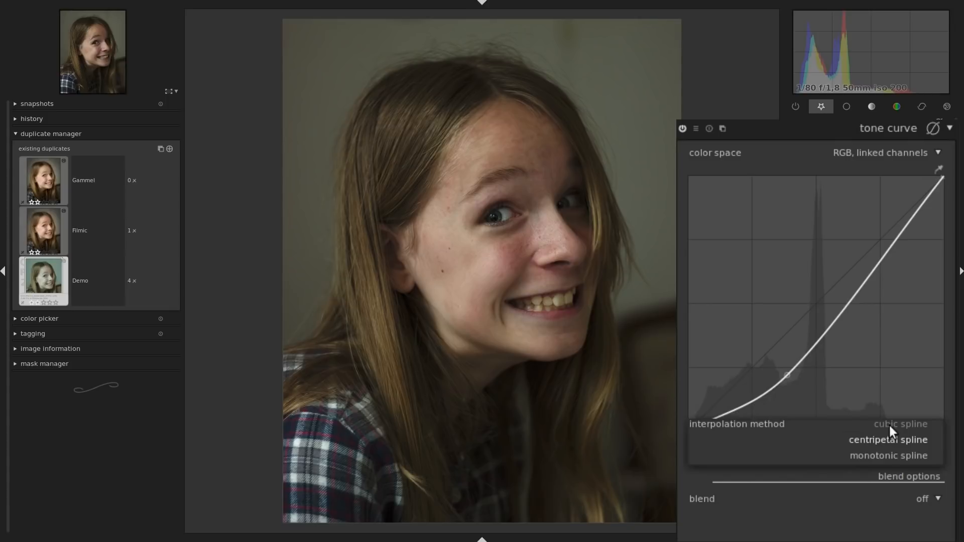
click(889, 423)
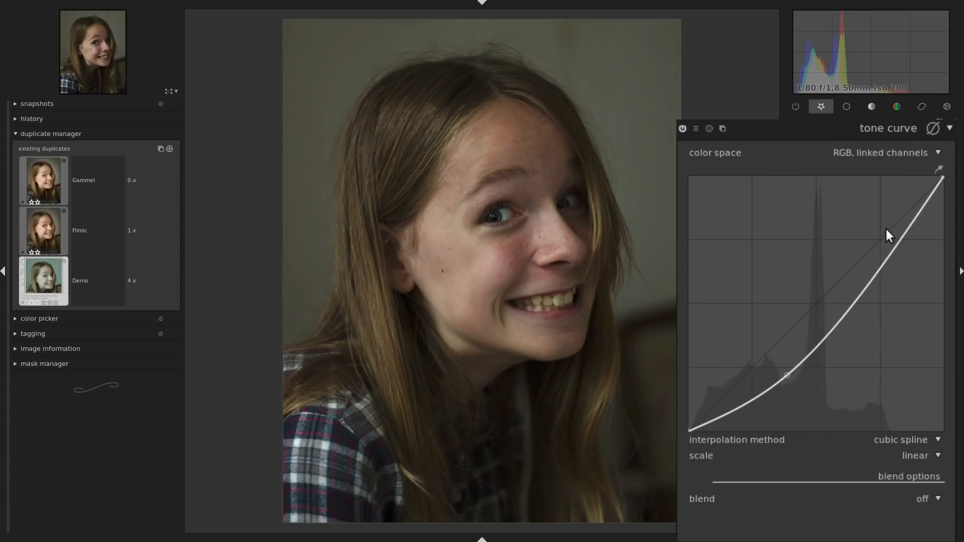
double_click(920, 212)
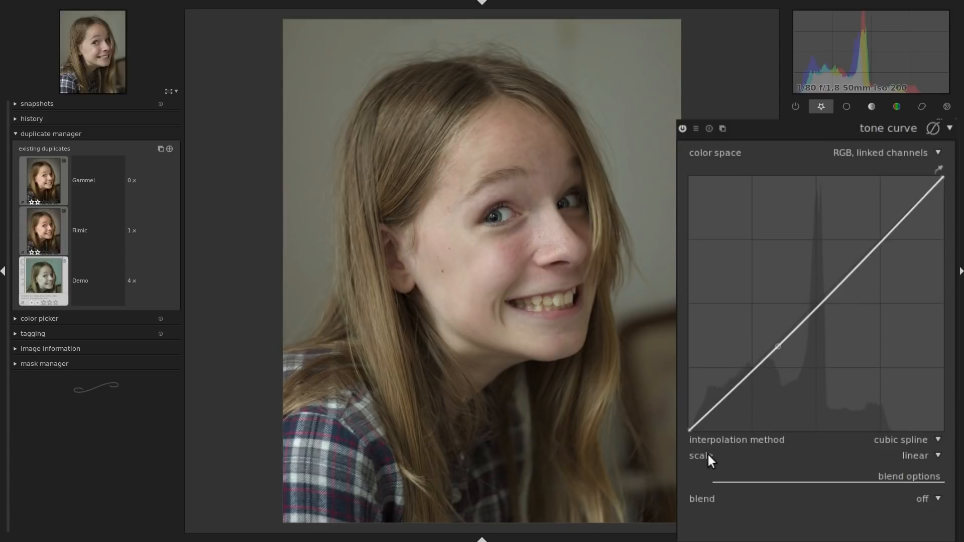
Set the tone curve's scale to log-log (xy) with a base of the logarithm of 9,48.
click(911, 459)
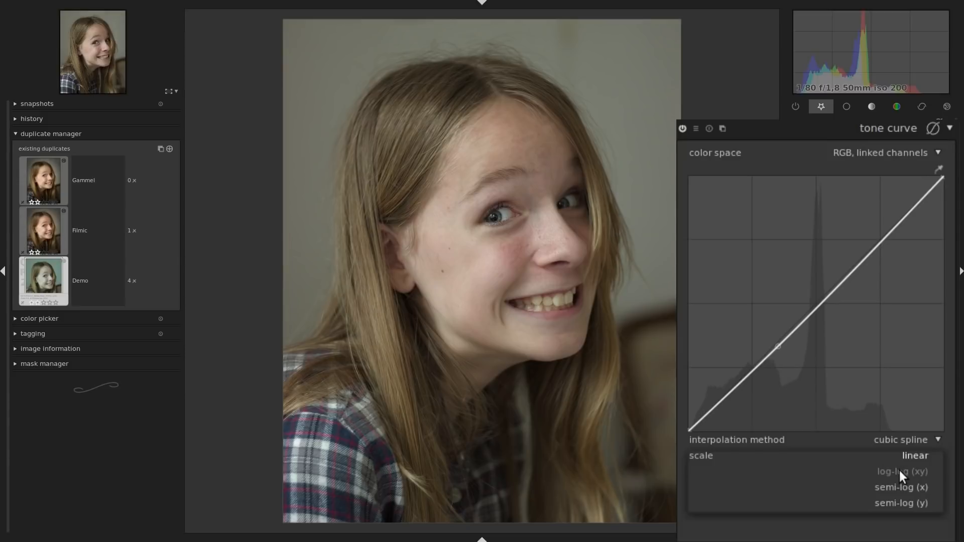
click(899, 472)
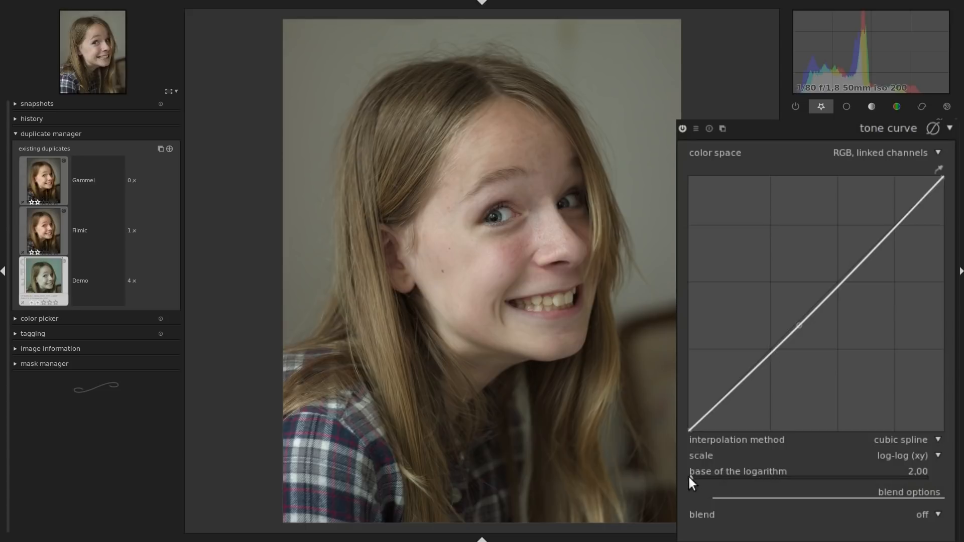
drag(691, 478, 719, 474)
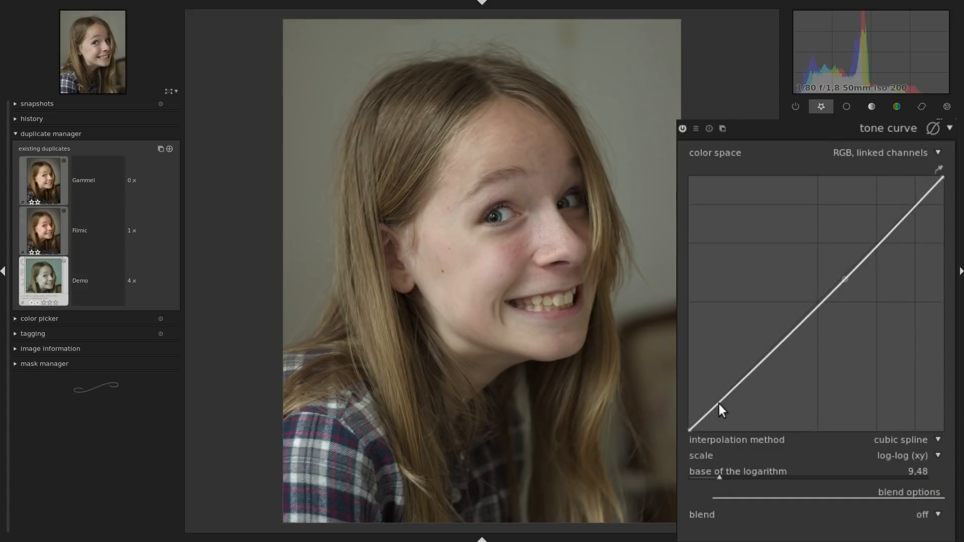
Pull down the deepest shadows on the log-log curve and place a second shadow node at 12,8 / 9,3.
drag(718, 402, 720, 418)
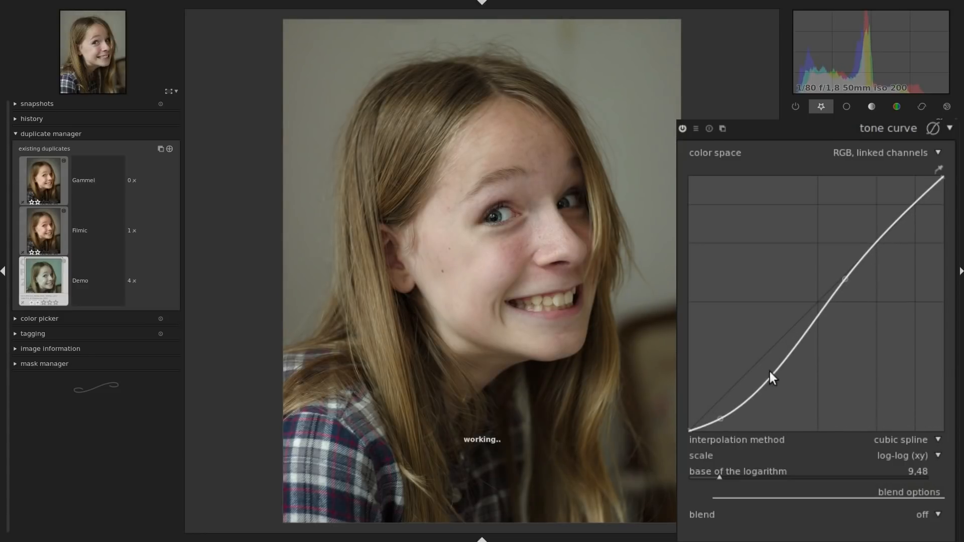
drag(777, 367, 770, 365)
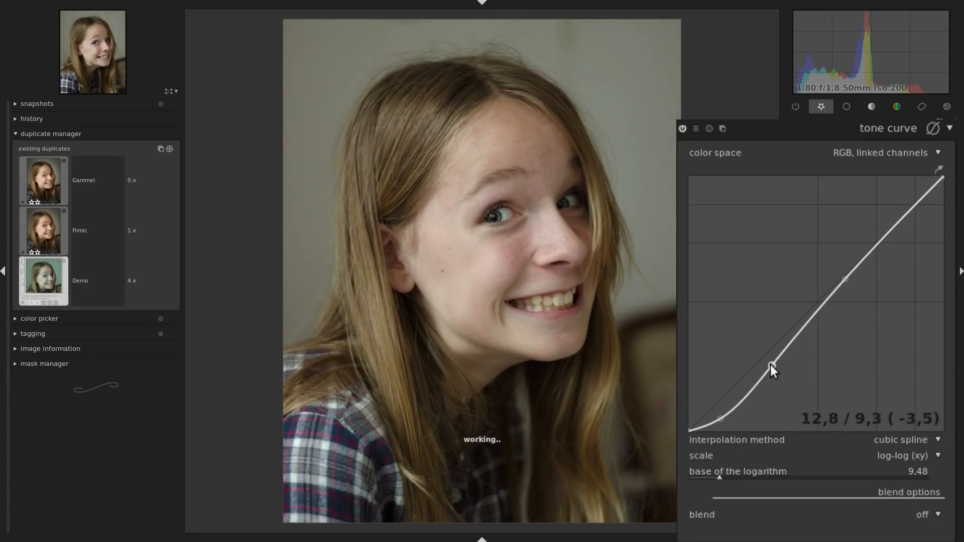
Compare the shaped curve on the linear and semi-log (x) scales, and set the scale to semi-log (y).
click(891, 453)
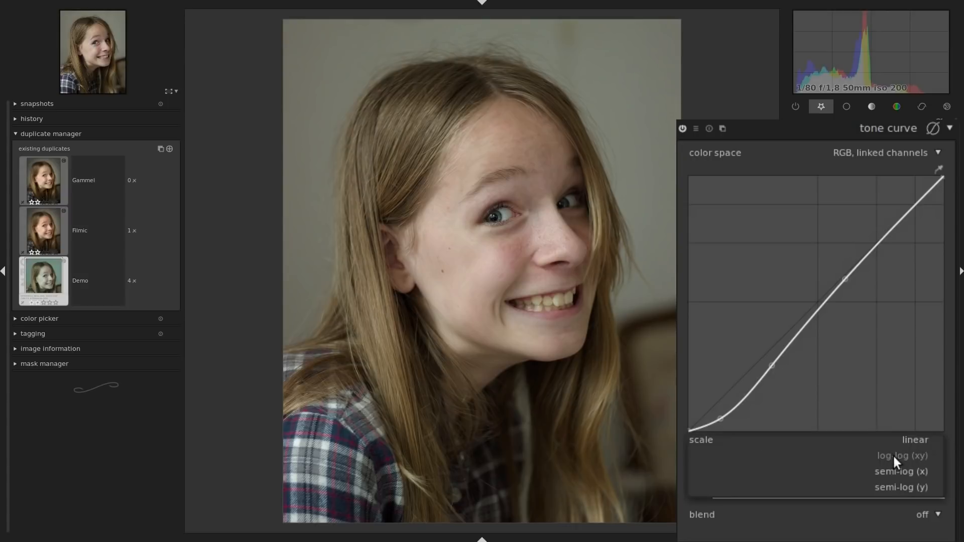
click(916, 438)
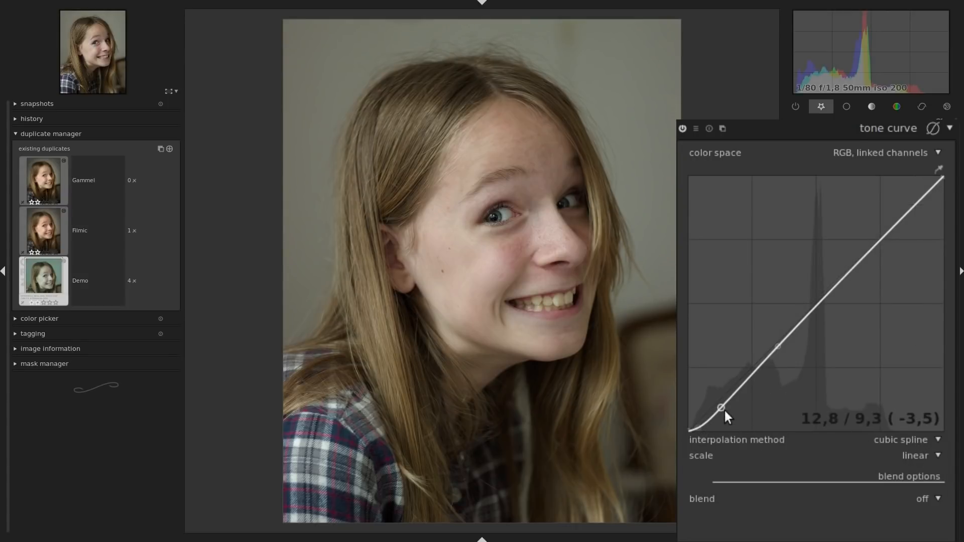
drag(723, 408, 696, 429)
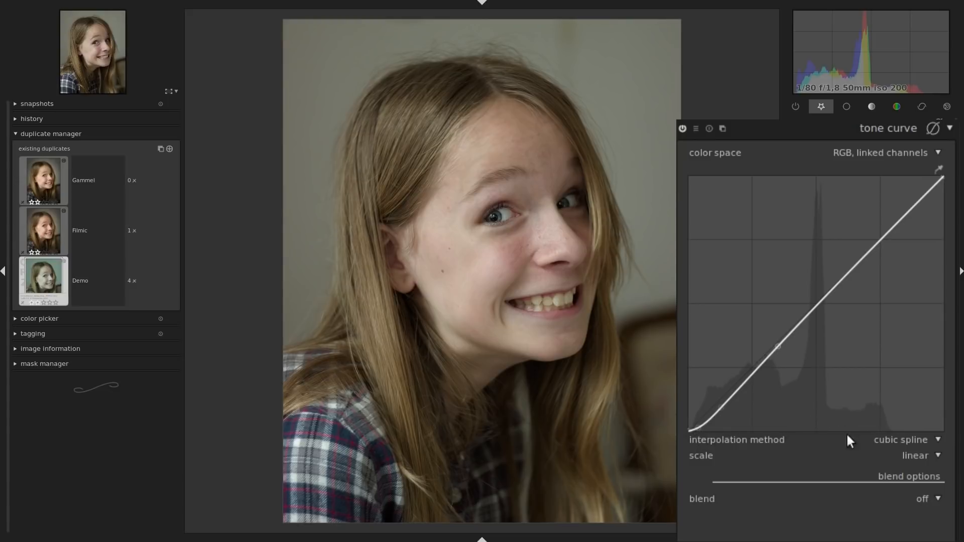
click(869, 456)
click(898, 487)
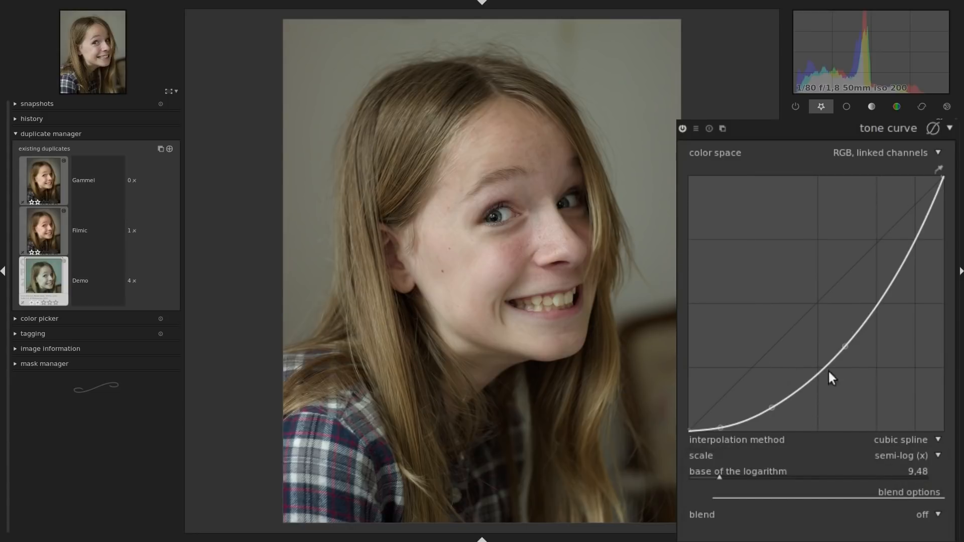
click(896, 455)
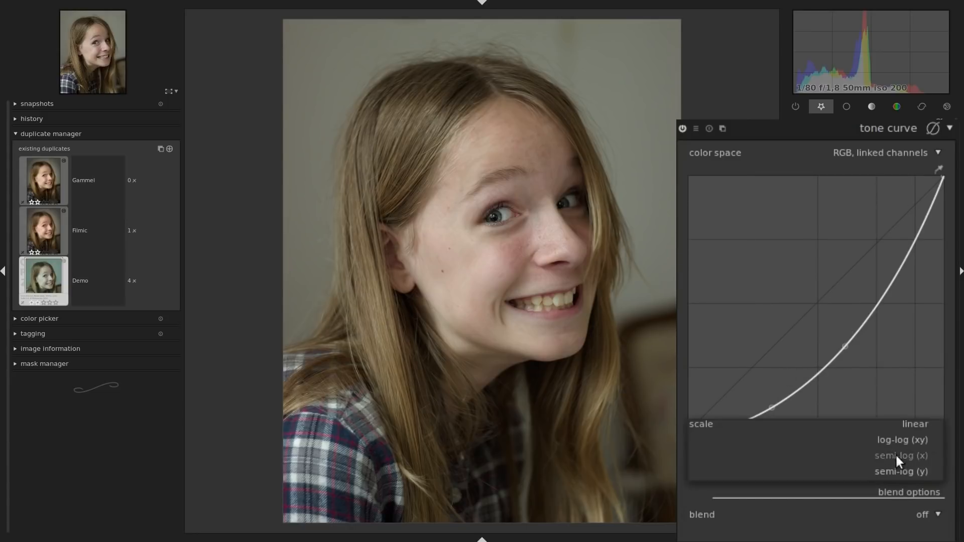
click(896, 469)
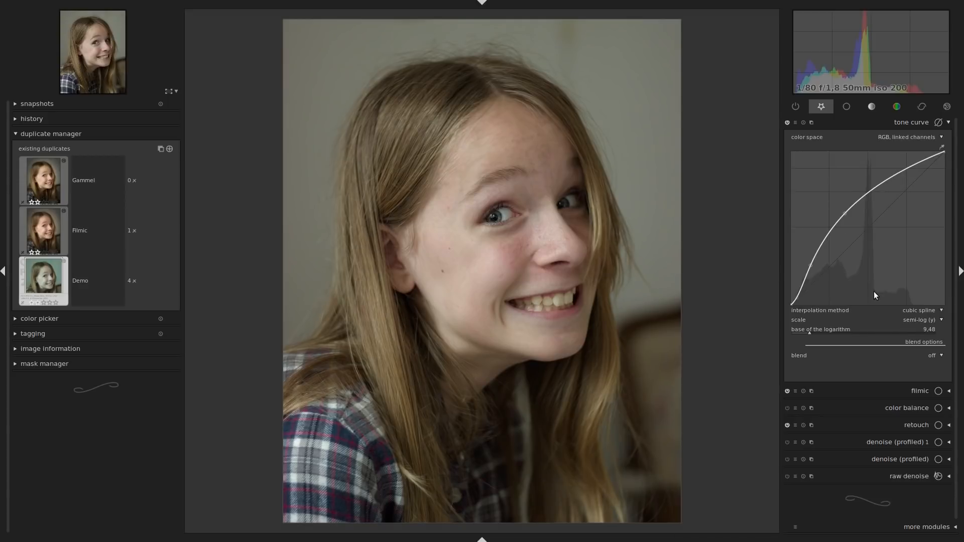